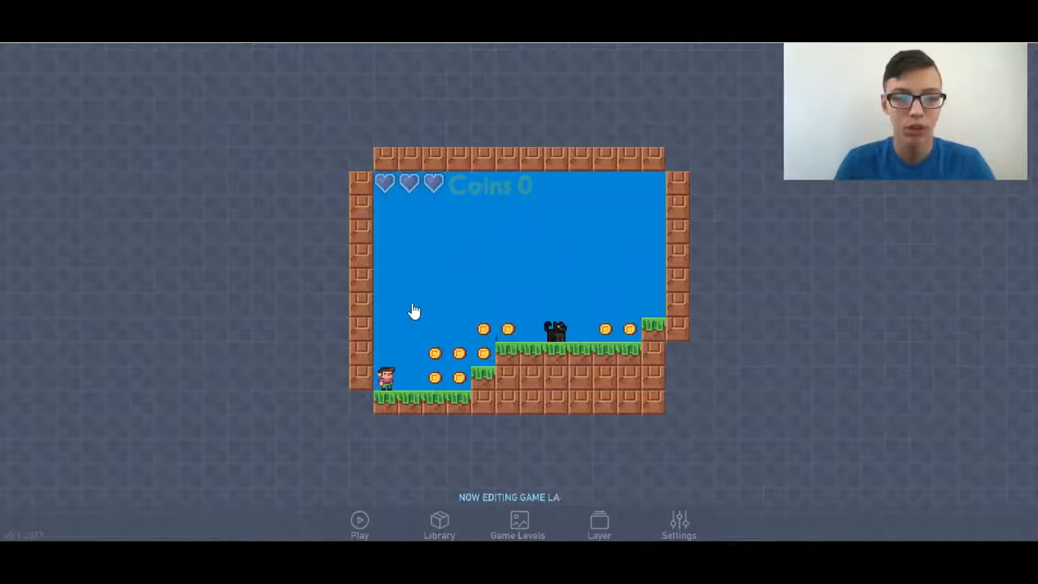
# - Add a Keyboard trigger to the player's behaviors and assign the D key to it
pyautogui.click(394, 374)
pyautogui.click(434, 352)
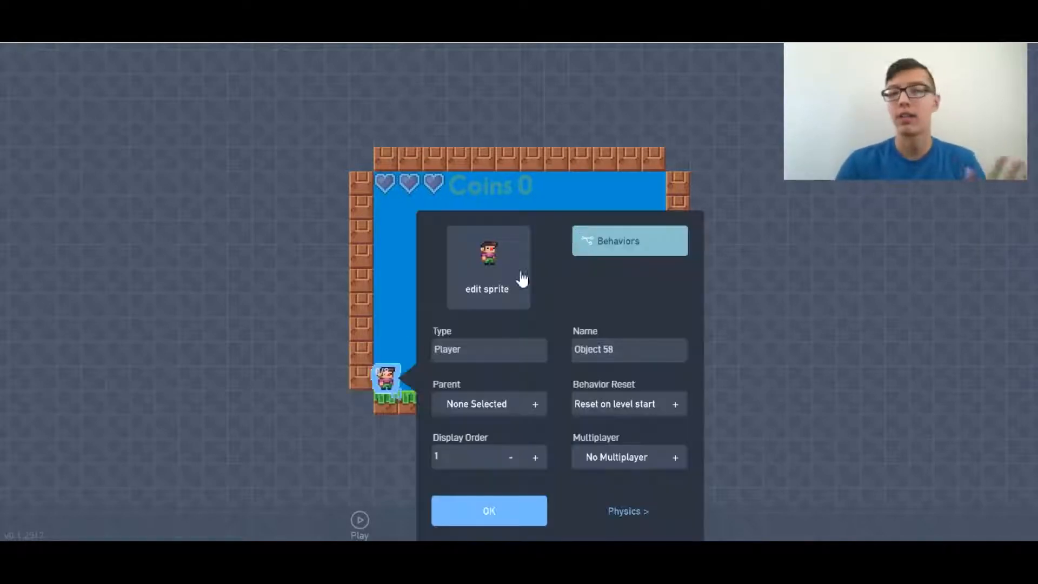
pyautogui.click(630, 241)
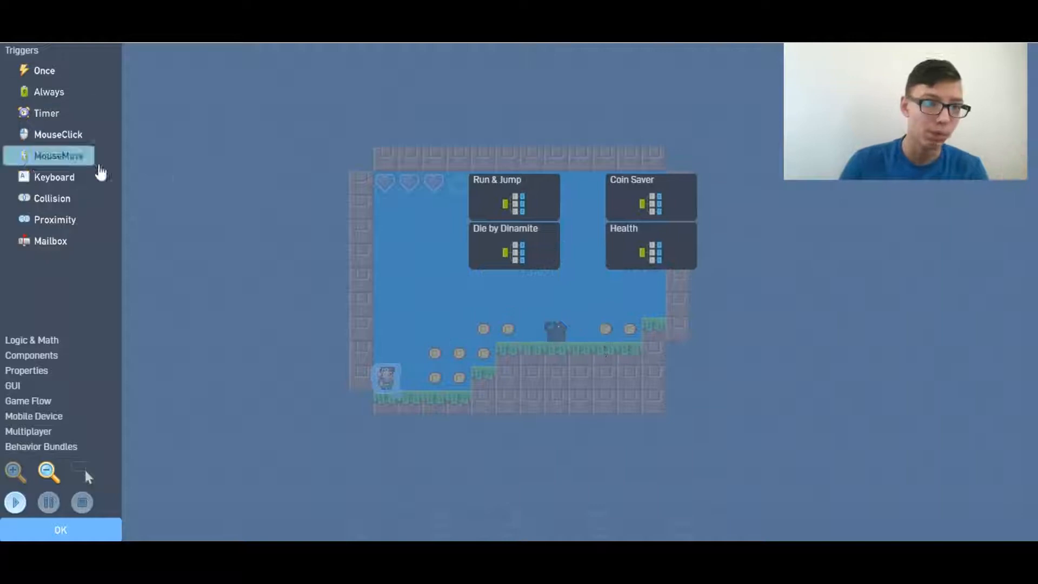
pyautogui.moveTo(71, 184); pyautogui.dragTo(427, 303)
pyautogui.click(427, 304)
pyautogui.click(438, 135)
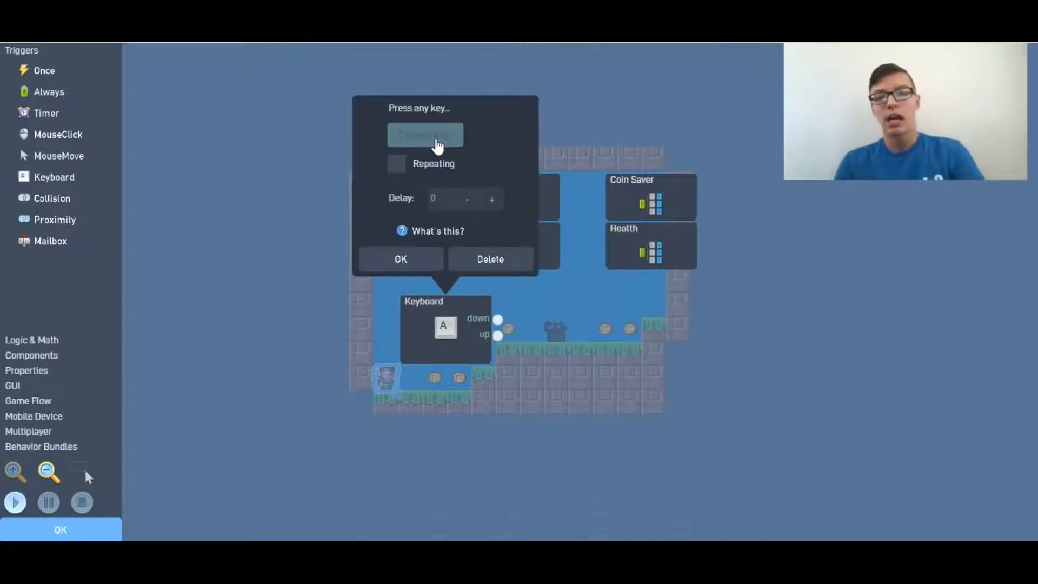
pyautogui.press('d')
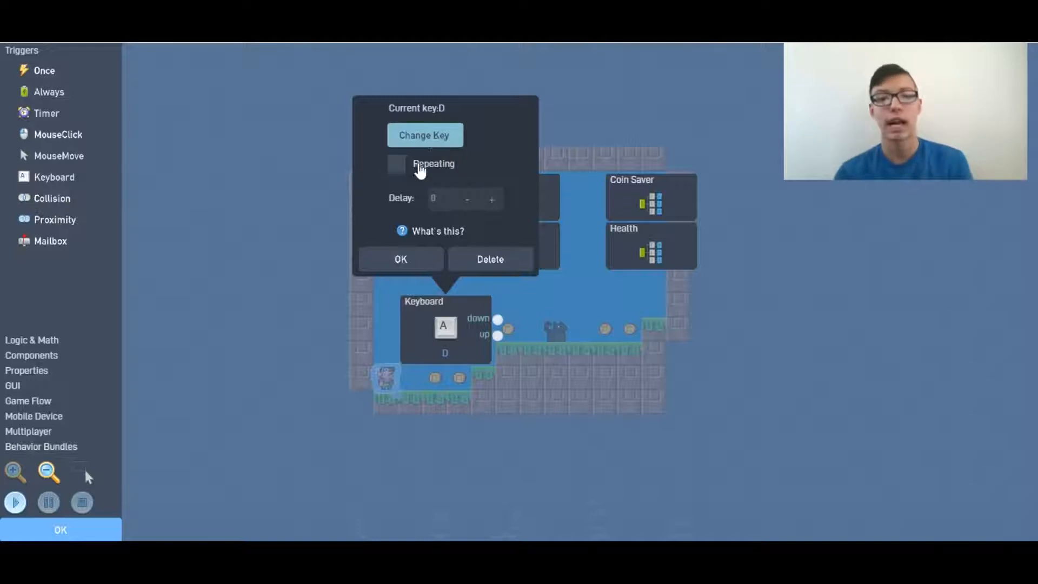
pyautogui.click(401, 259)
pyautogui.moveTo(432, 329); pyautogui.dragTo(366, 306)
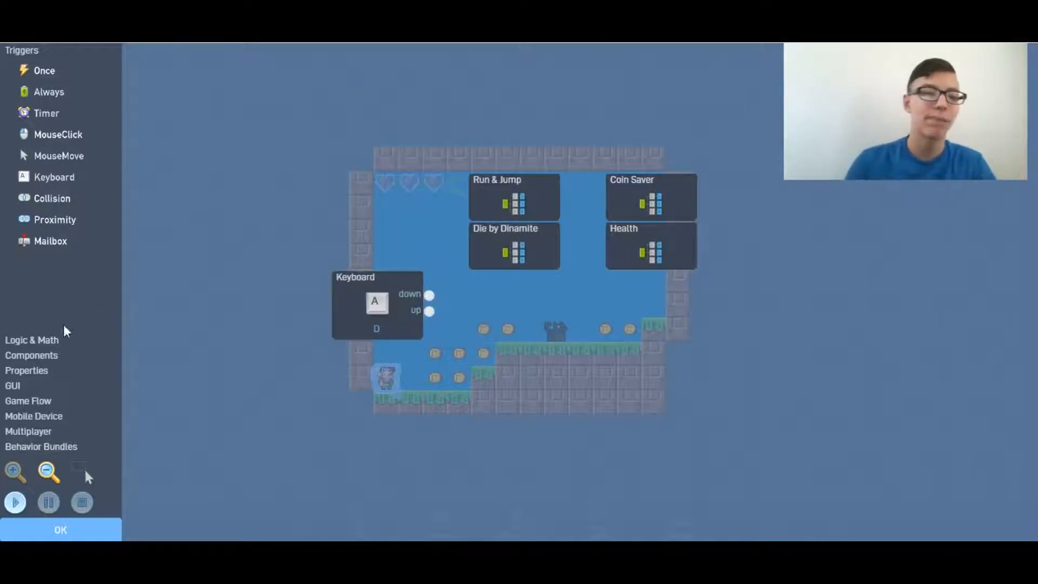
# - Connect the D key's down output to a new Emitter that emits Dinamite, with objects set not to expire, and close the player's behaviors
pyautogui.click(48, 358)
pyautogui.moveTo(72, 131)
pyautogui.mouseDown()
pyautogui.moveTo(640, 326)
pyautogui.moveTo(466, 309)
pyautogui.moveTo(470, 320)
pyautogui.mouseUp()
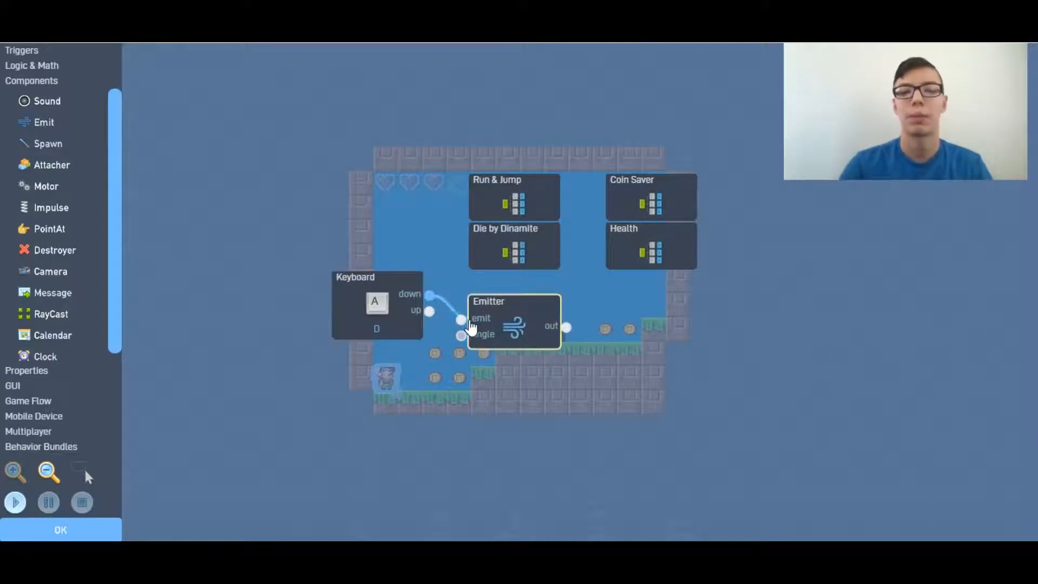
pyautogui.click(539, 344)
pyautogui.click(657, 205)
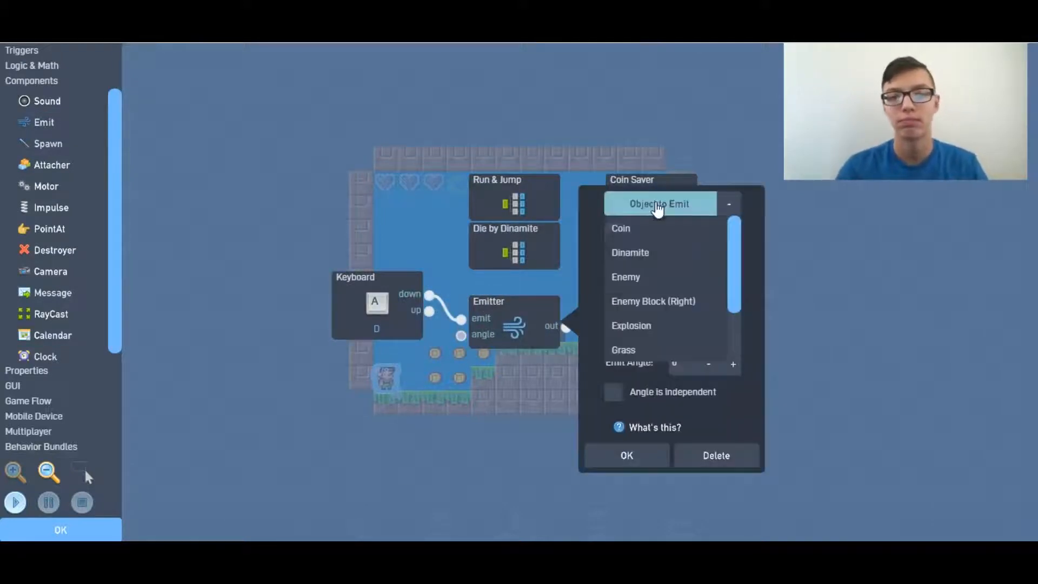
pyautogui.click(654, 253)
pyautogui.click(613, 267)
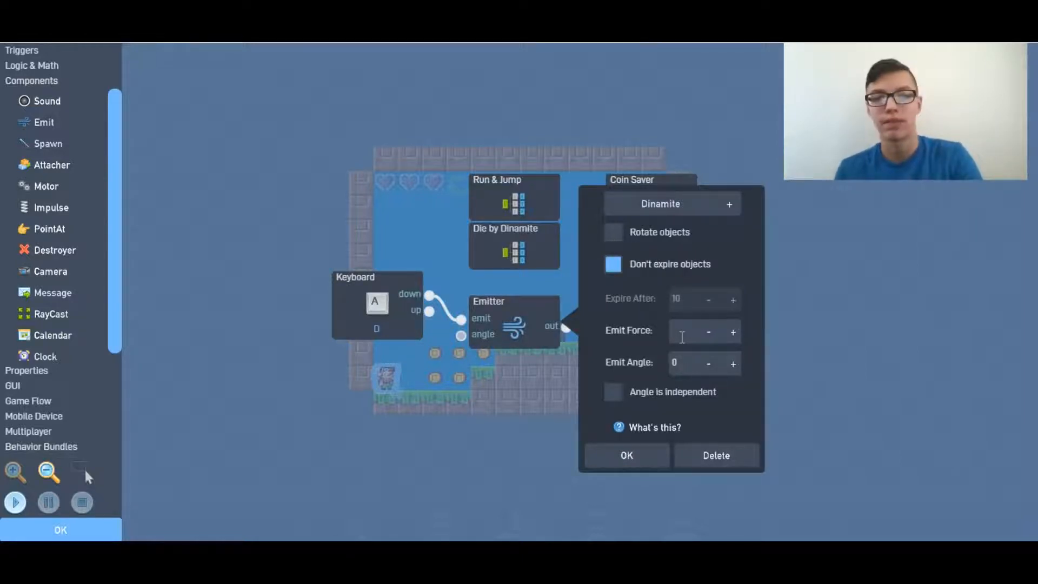
pyautogui.click(636, 455)
pyautogui.moveTo(507, 446); pyautogui.dragTo(490, 305)
pyautogui.click(74, 538)
pyautogui.click(433, 505)
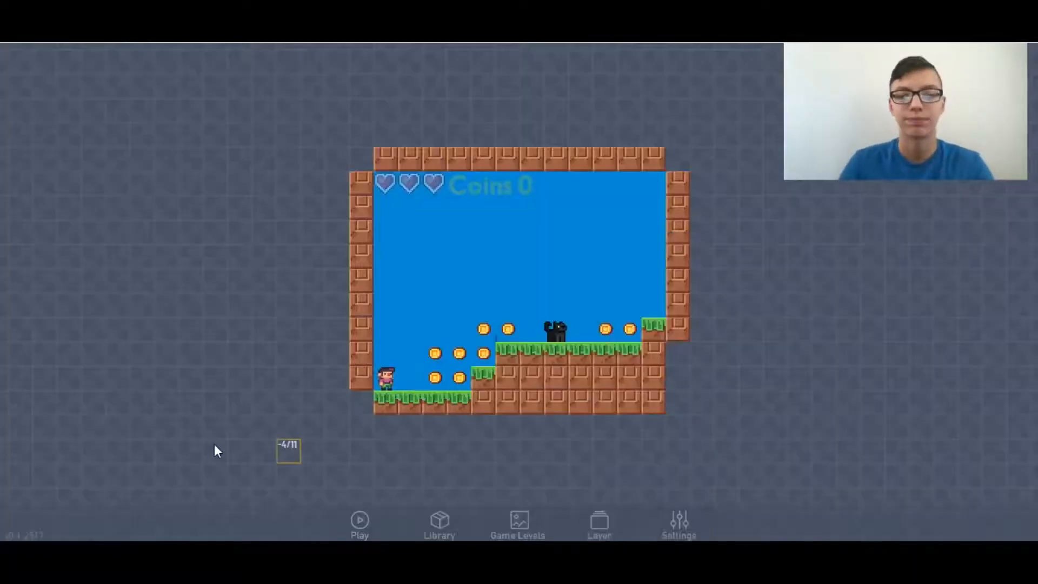
# - Play-test the level, moving and jumping across the steps while dropping dynamite, and return to the editor
pyautogui.press('Escape')
pyautogui.press('Right')
pyautogui.press('Up')
pyautogui.press('Right')
pyautogui.press('Left')
pyautogui.press('Right')
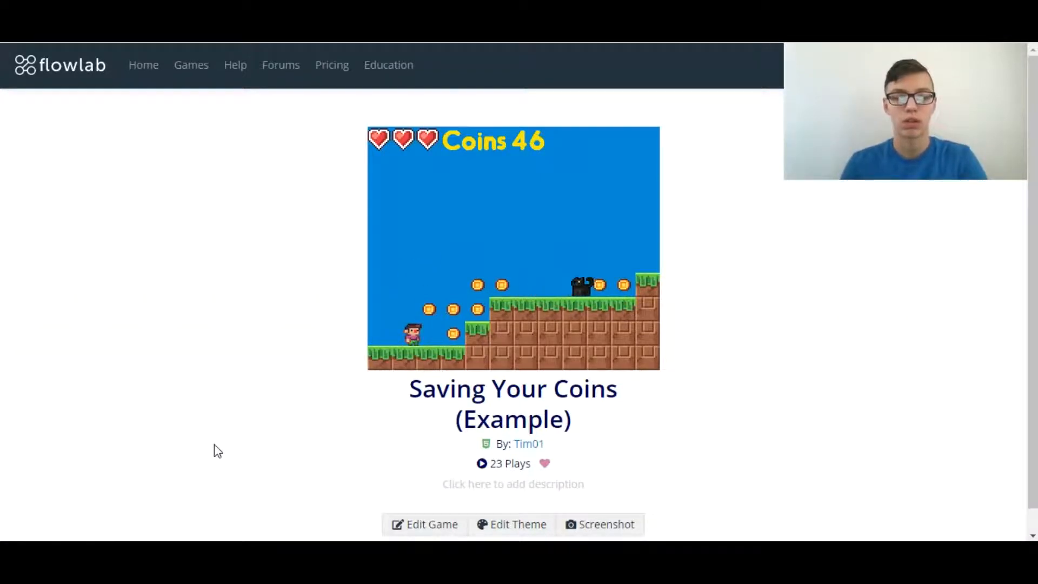
pyautogui.press('Up')
pyautogui.press('Right')
pyautogui.press('Up')
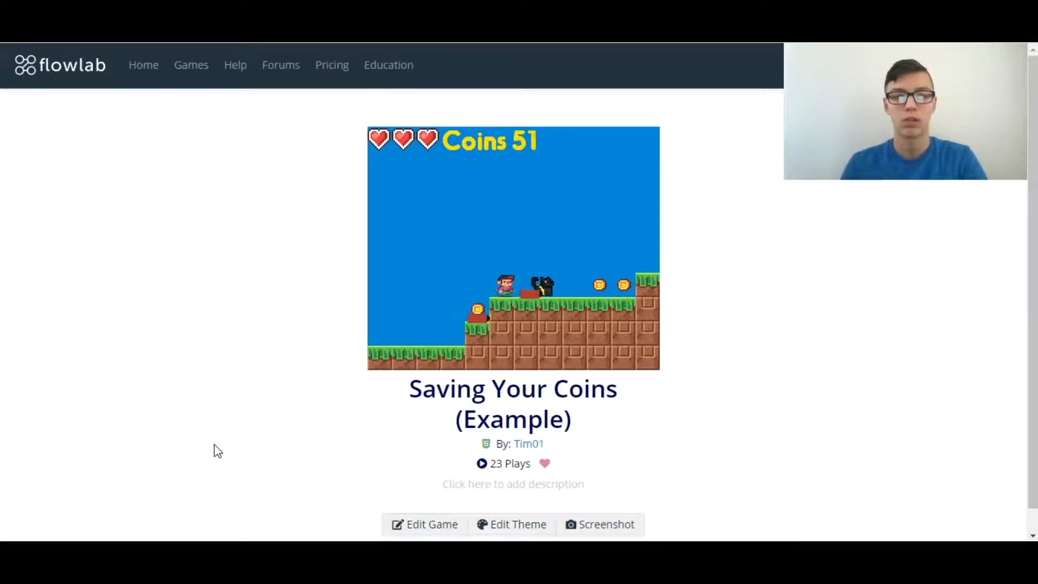
pyautogui.press('Left')
pyautogui.press('Right')
pyautogui.press('Up')
pyautogui.press('space')
pyautogui.press('Up')
pyautogui.press('Left')
pyautogui.press('Right')
pyautogui.press('space')
pyautogui.press('Up')
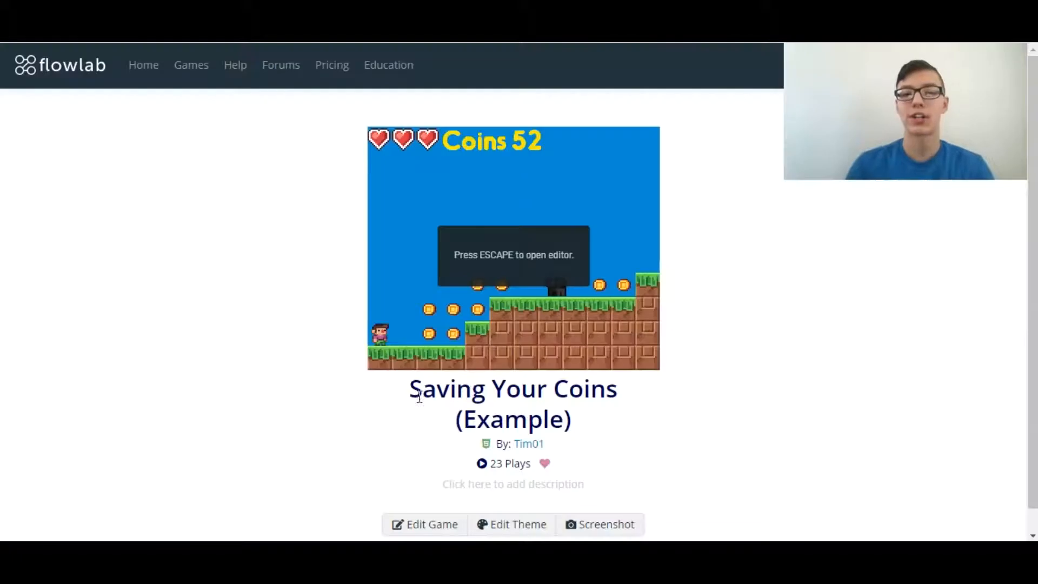
pyautogui.press('Escape')
pyautogui.click(485, 380)
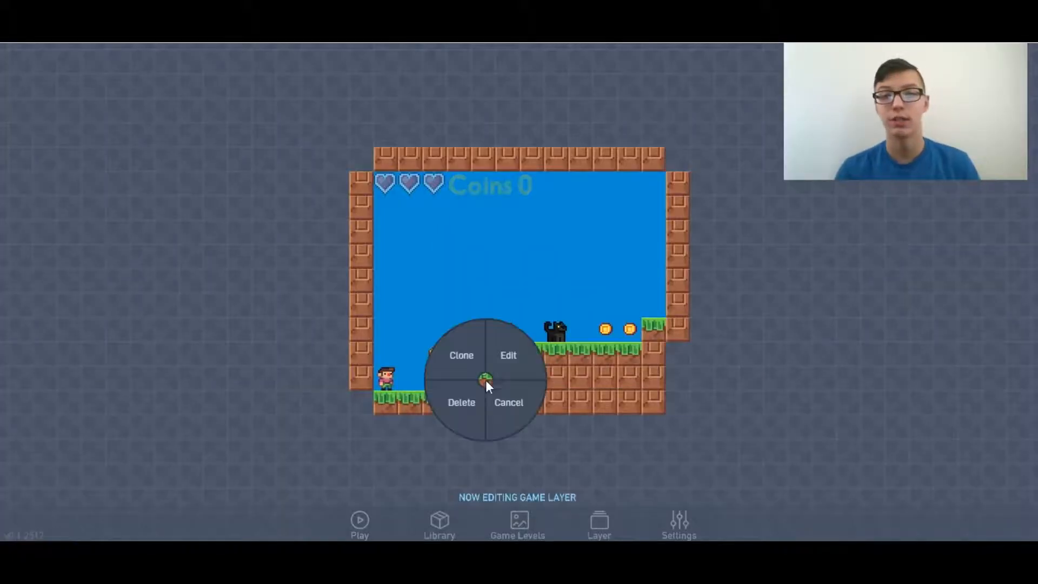
pyautogui.click(515, 363)
pyautogui.click(686, 209)
pyautogui.click(686, 254)
pyautogui.click(705, 284)
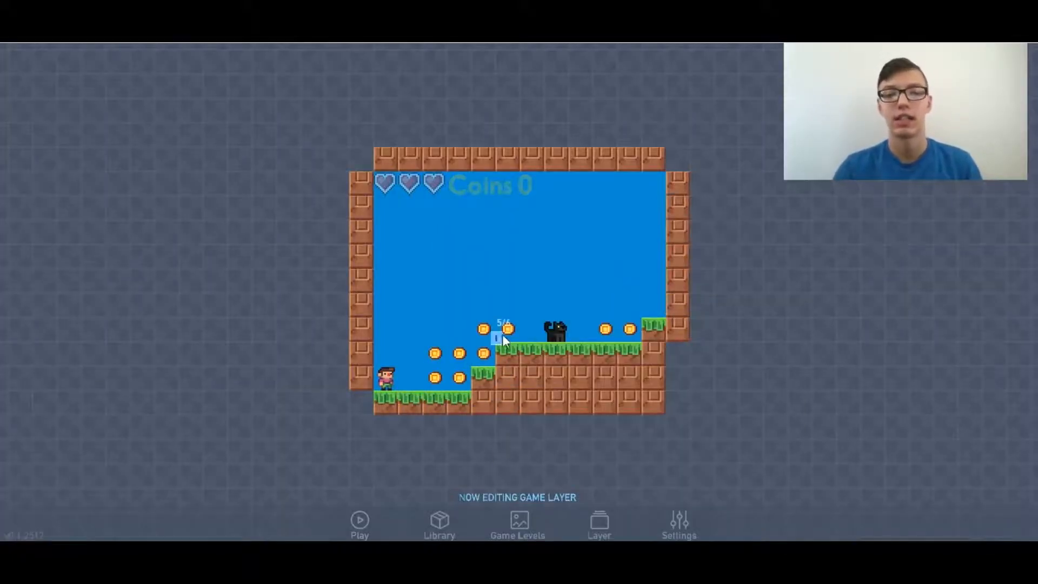
# - Add a Collision trigger to the behaviors of the grass block on the lowest step, reacting to Explosion on all sides
pyautogui.click(483, 372)
pyautogui.click(506, 347)
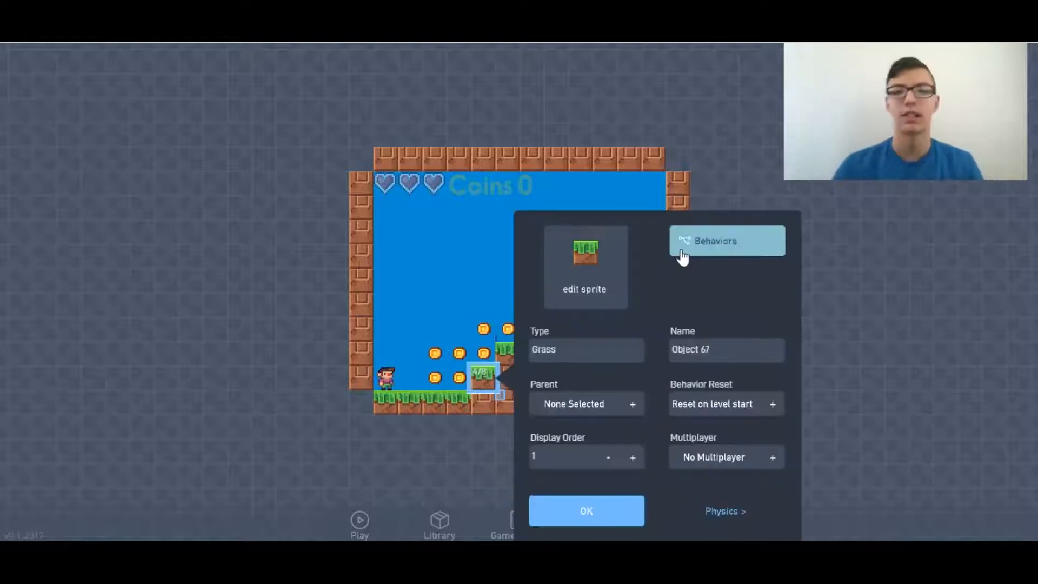
pyautogui.click(680, 251)
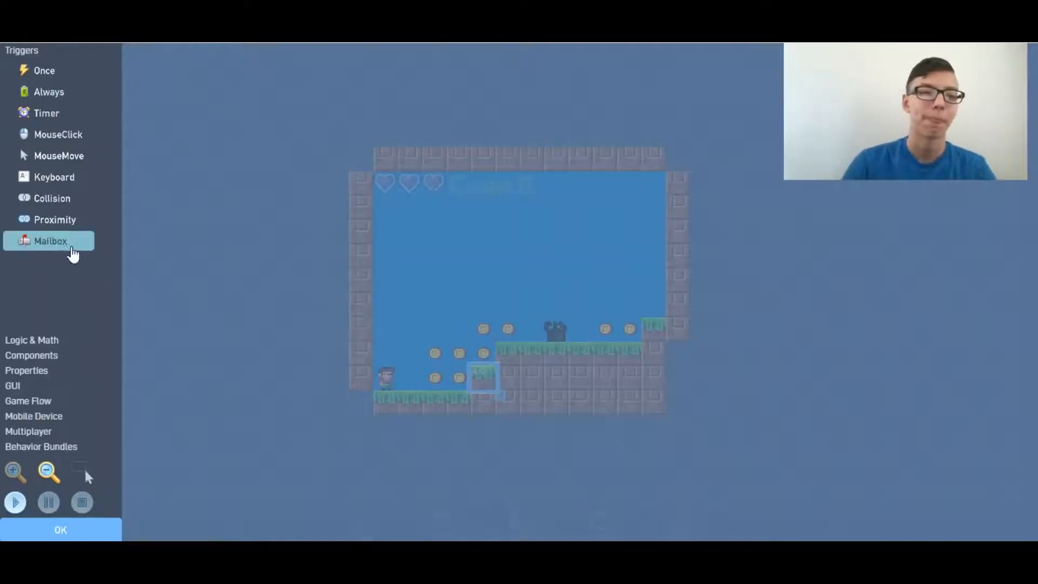
pyautogui.click(52, 199)
pyautogui.moveTo(571, 306); pyautogui.dragTo(367, 258)
pyautogui.click(367, 258)
pyautogui.click(587, 179)
pyautogui.scroll(-3, 531, 281)
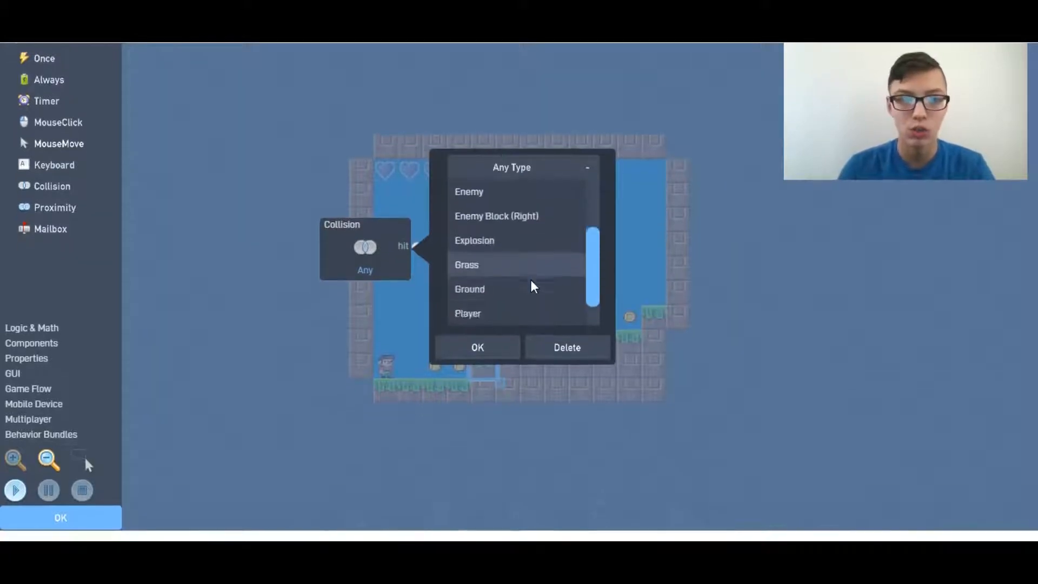
pyautogui.click(482, 228)
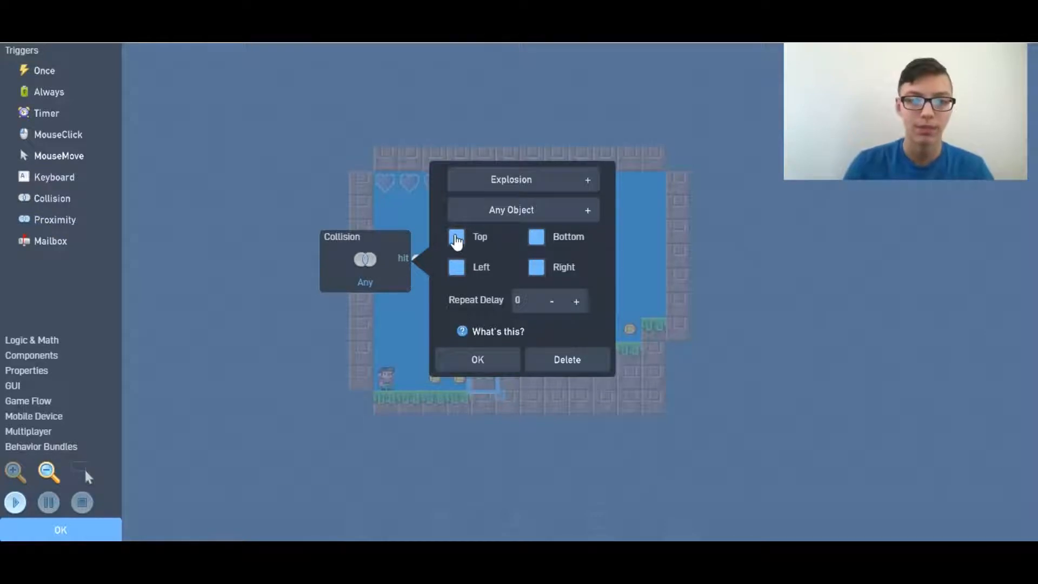
pyautogui.click(476, 361)
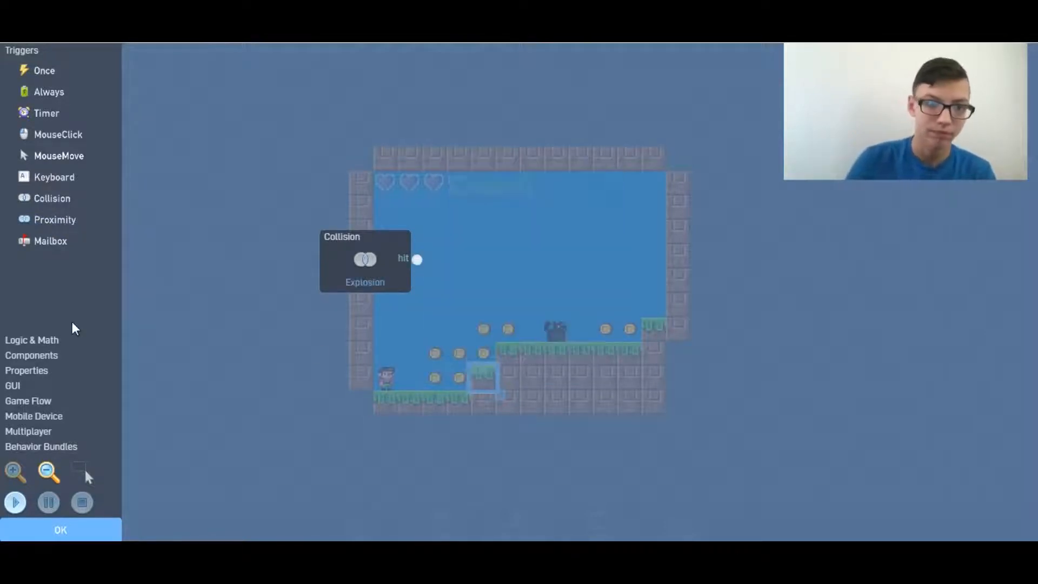
# - Connect the grass block's Collision hit output to a new Destroyer and close the block's behaviors
pyautogui.click(38, 357)
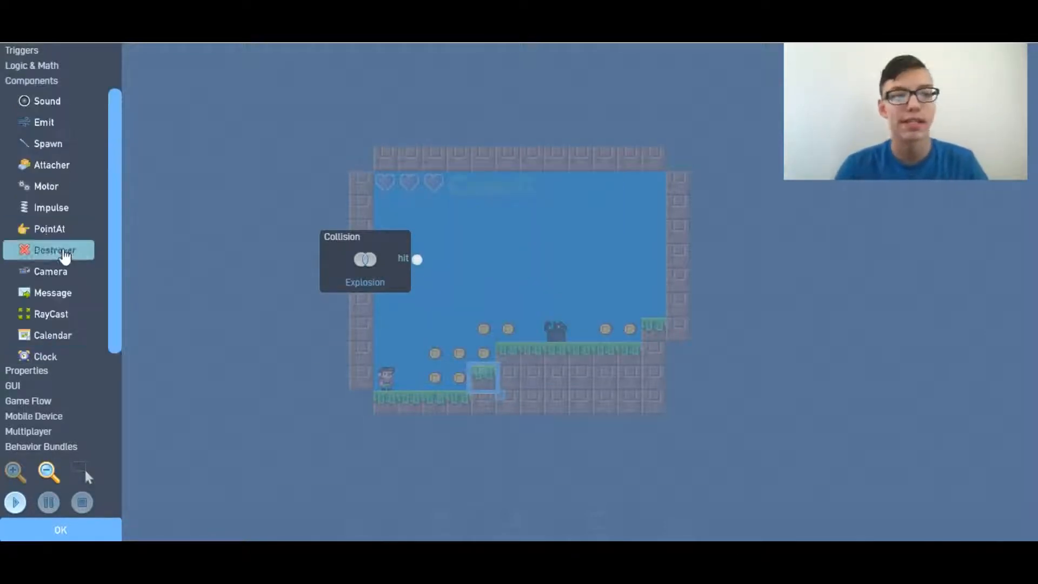
pyautogui.moveTo(54, 250); pyautogui.dragTo(541, 300)
pyautogui.moveTo(420, 262); pyautogui.dragTo(548, 320)
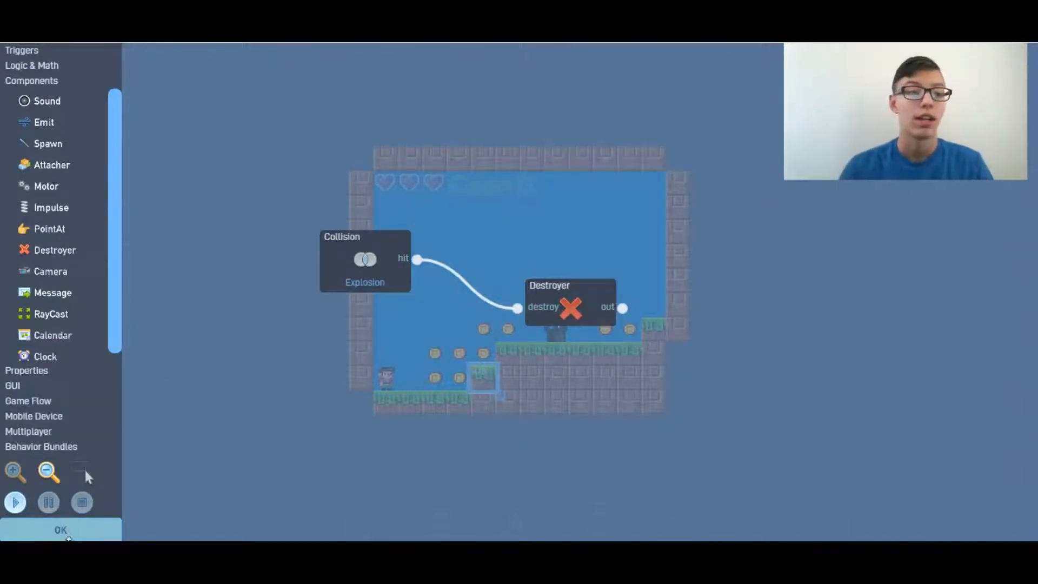
pyautogui.click(73, 537)
pyautogui.click(560, 523)
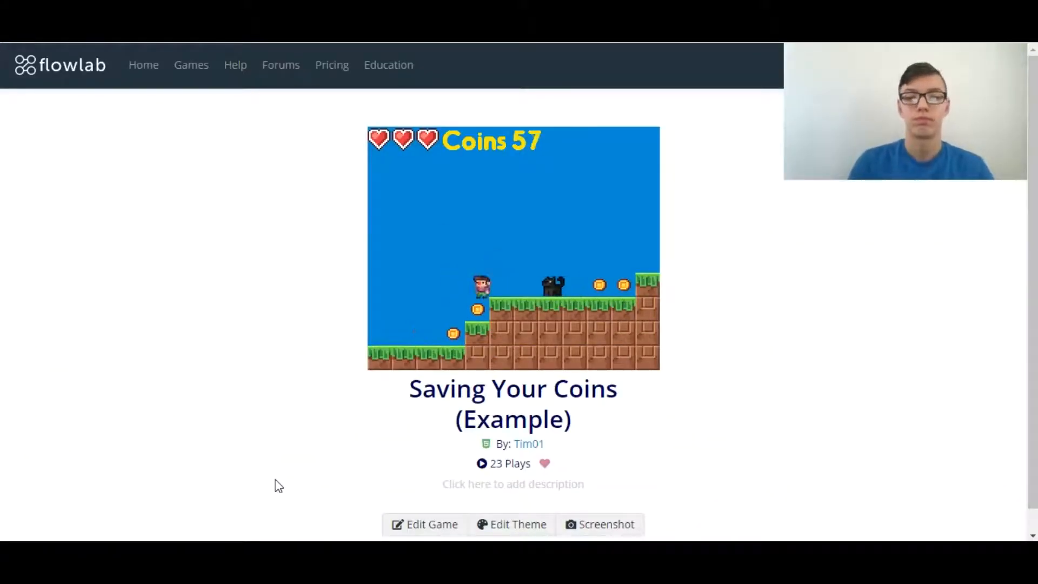
# - Play-test dropping dynamite on the grass blocks to check whether explosions destroy them
pyautogui.press('Left')
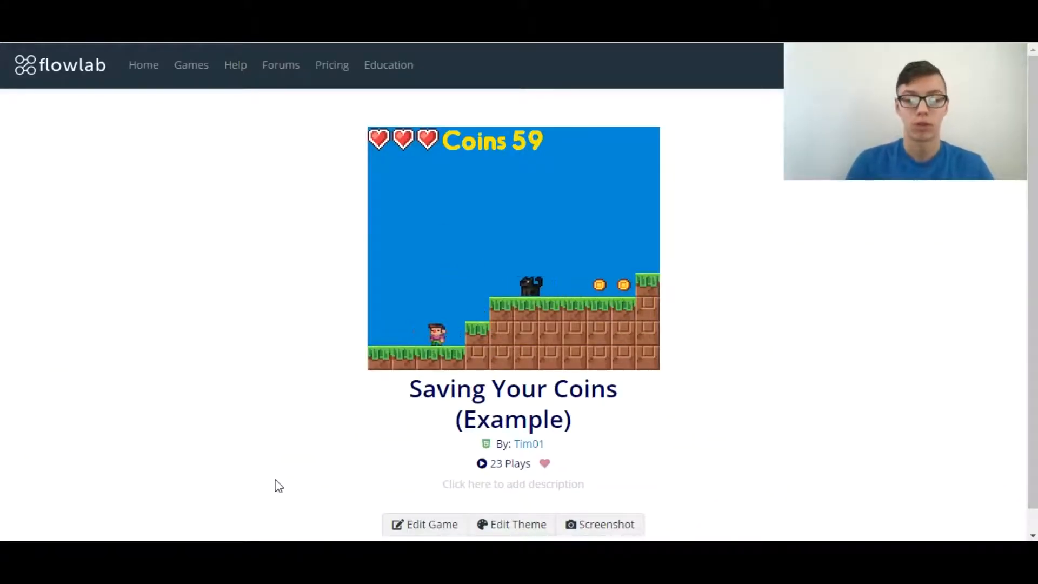
pyautogui.press('Left')
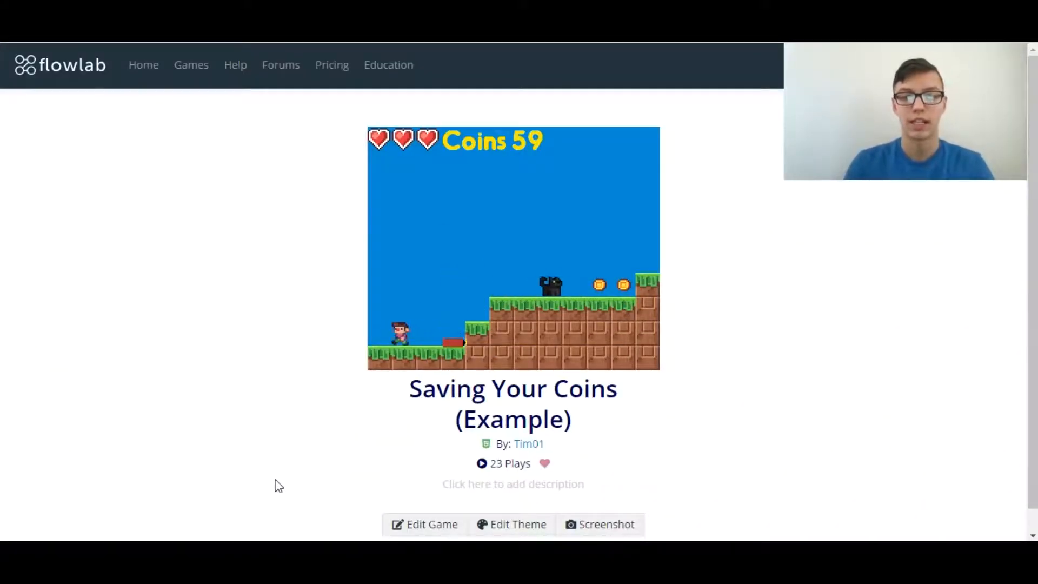
pyautogui.press('Right')
pyautogui.press('Up')
pyautogui.press('Left')
pyautogui.press('Up')
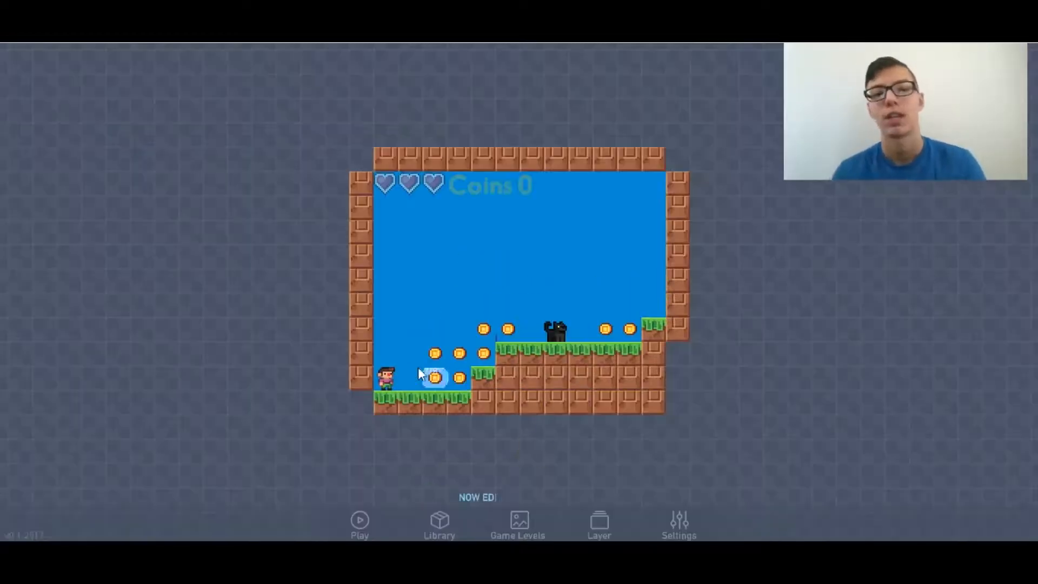
# - Change the grass block's Collision type to Dinamite
pyautogui.click(388, 382)
pyautogui.click(423, 388)
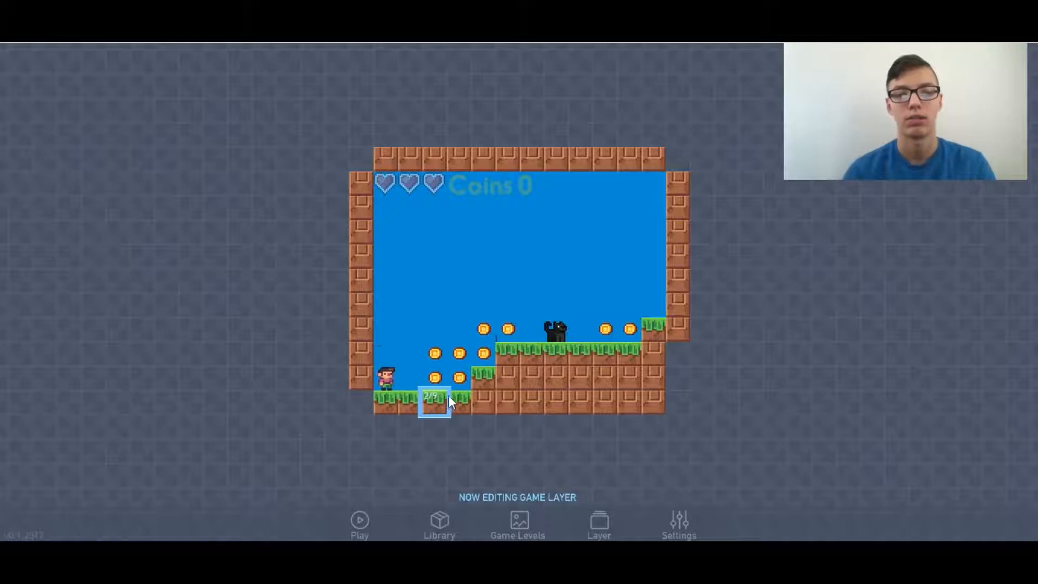
pyautogui.click(434, 403)
pyautogui.click(458, 387)
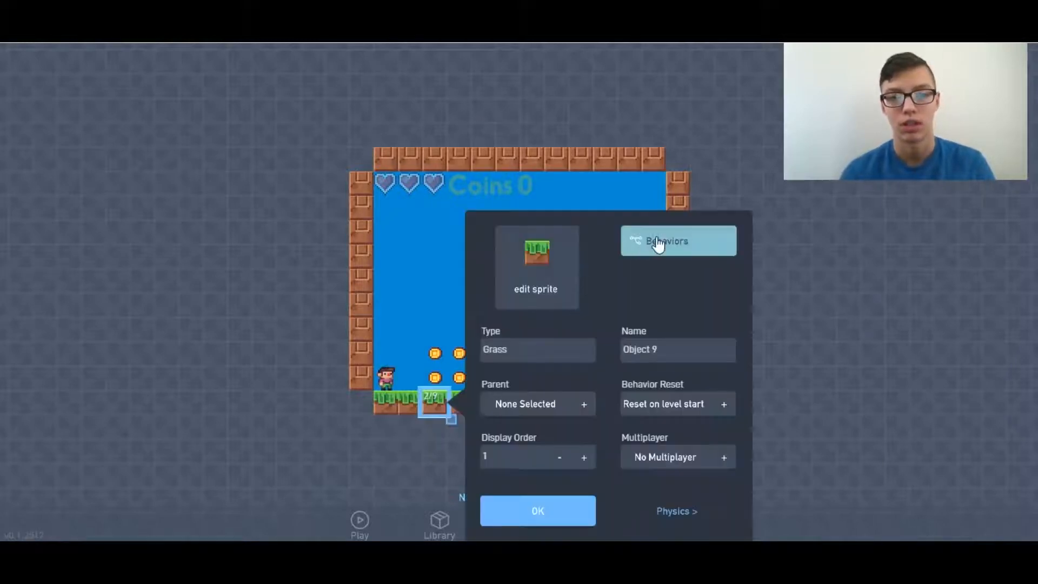
pyautogui.click(658, 244)
pyautogui.click(471, 277)
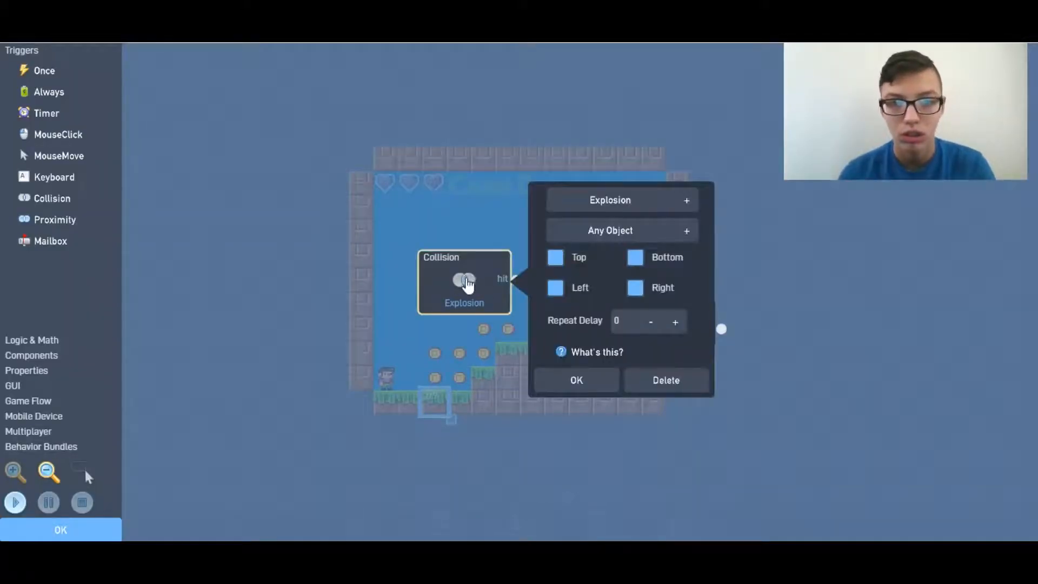
pyautogui.click(584, 201)
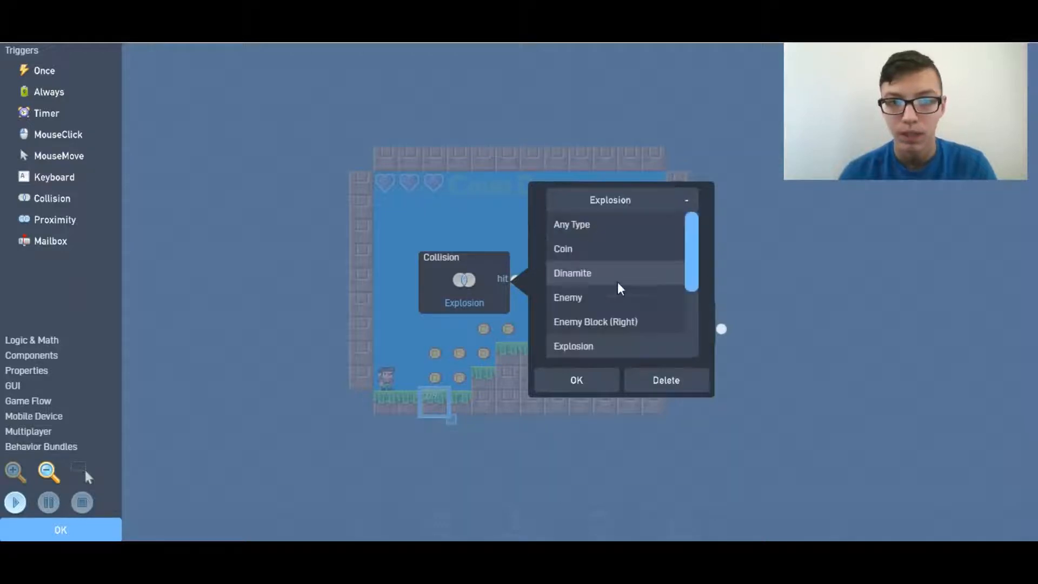
pyautogui.click(566, 275)
pyautogui.click(566, 387)
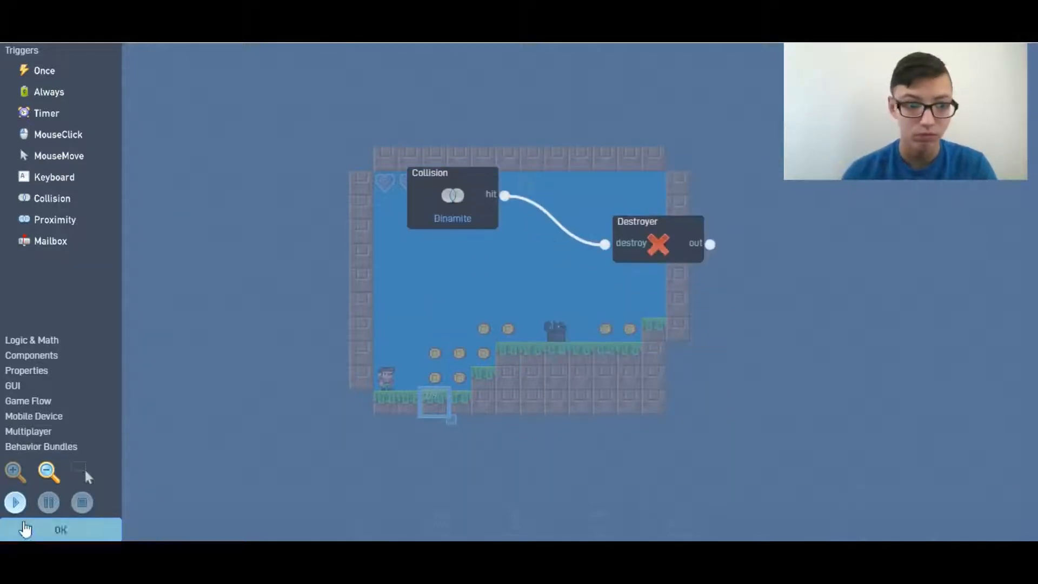
# - Run the game from the behavior editor, drop dynamite on the grass while moving around, and stop the run
pyautogui.click(15, 504)
pyautogui.press('Right')
pyautogui.press('space')
pyautogui.press('Left')
pyautogui.press('Right')
pyautogui.press('Up')
pyautogui.press('space')
pyautogui.press('Left')
pyautogui.press('Right')
pyautogui.press('Right')
pyautogui.press('Up')
pyautogui.press('space')
pyautogui.press('Left')
pyautogui.press('Left')
pyautogui.press('Right')
pyautogui.press('Up')
pyautogui.press('Left')
pyautogui.press('Left')
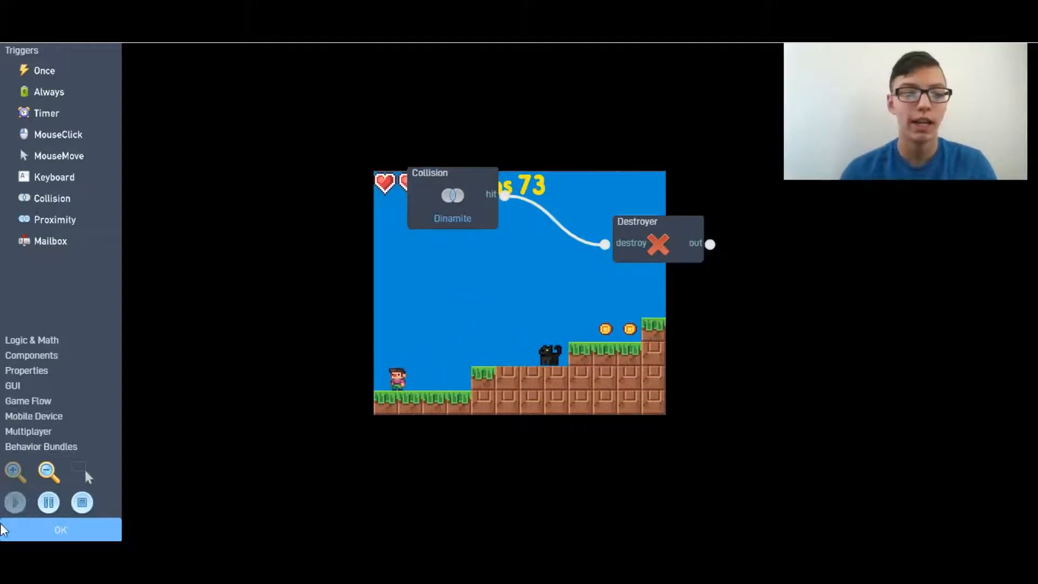
pyautogui.click(82, 502)
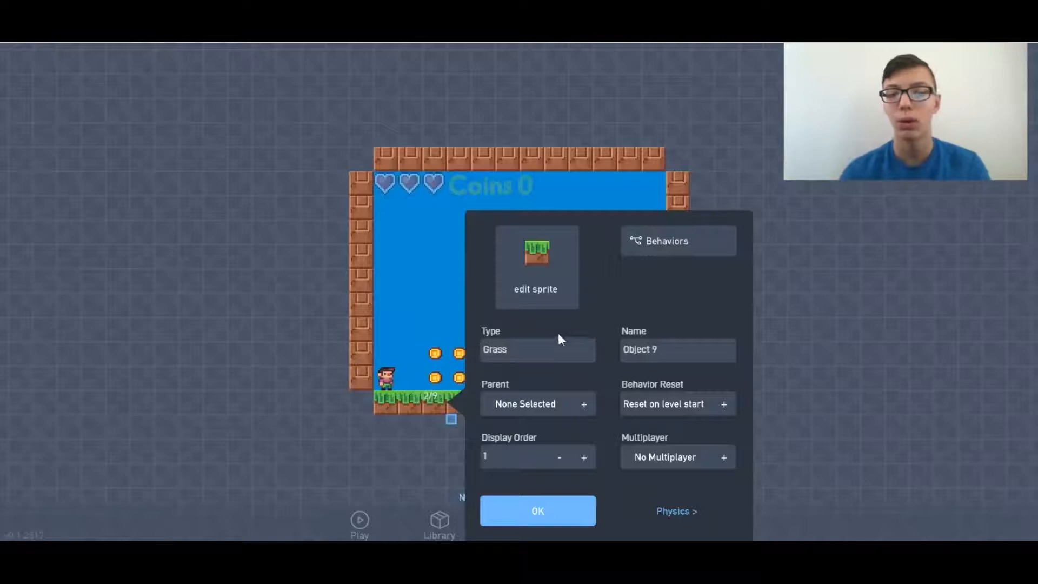
# - Delete the Collision and Destroyer nodes from the grass block's behaviors and close its settings
pyautogui.click(672, 259)
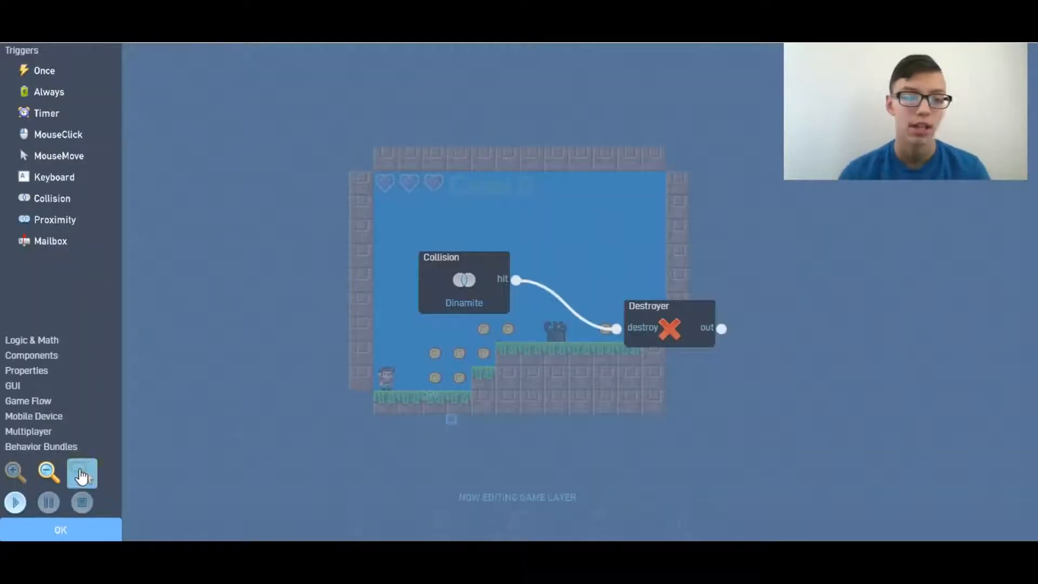
pyautogui.moveTo(697, 384); pyautogui.dragTo(401, 270)
pyautogui.click(371, 294)
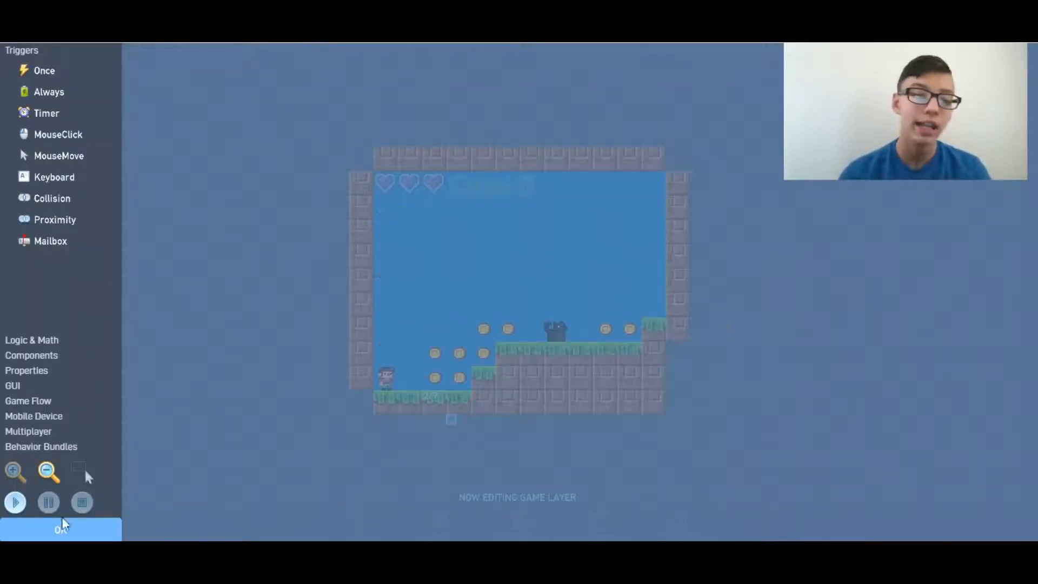
pyautogui.click(61, 529)
pyautogui.click(502, 505)
# - Add a Collision trigger to the enemy's behaviors and set its type to Explosion
pyautogui.click(557, 332)
pyautogui.click(576, 317)
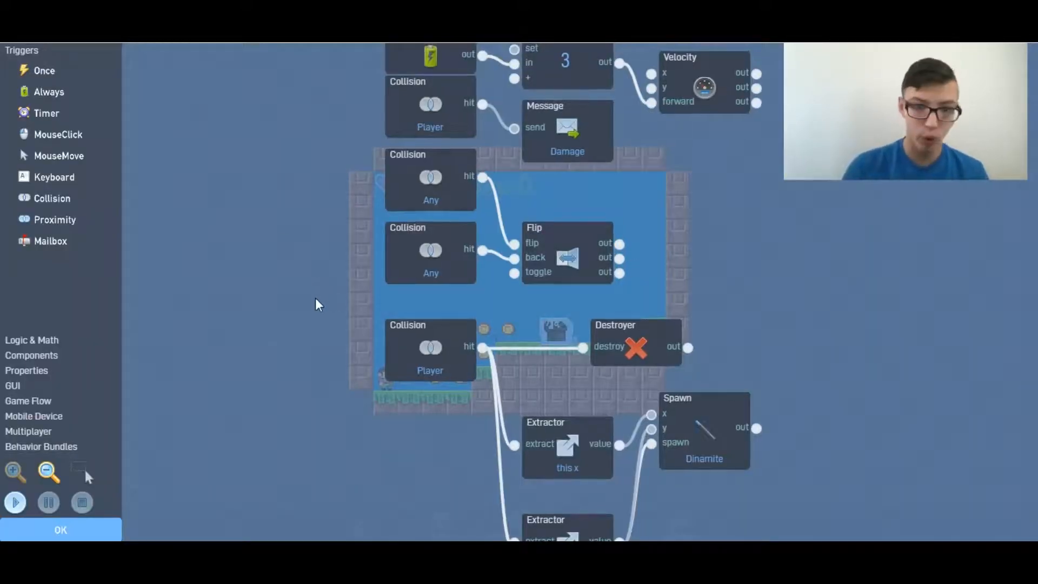
pyautogui.moveTo(319, 304); pyautogui.dragTo(371, 222)
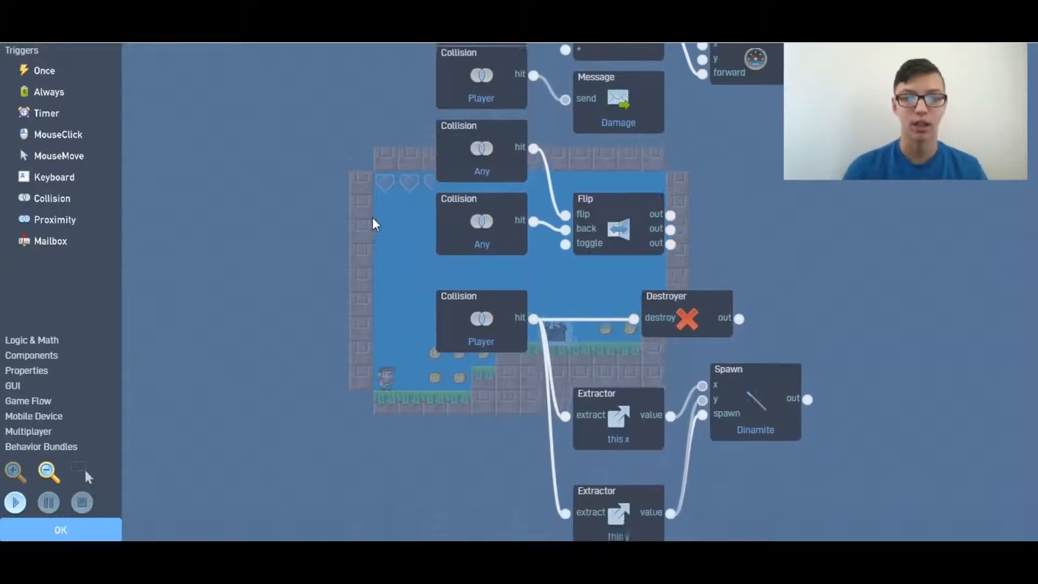
pyautogui.click(378, 385)
pyautogui.click(69, 204)
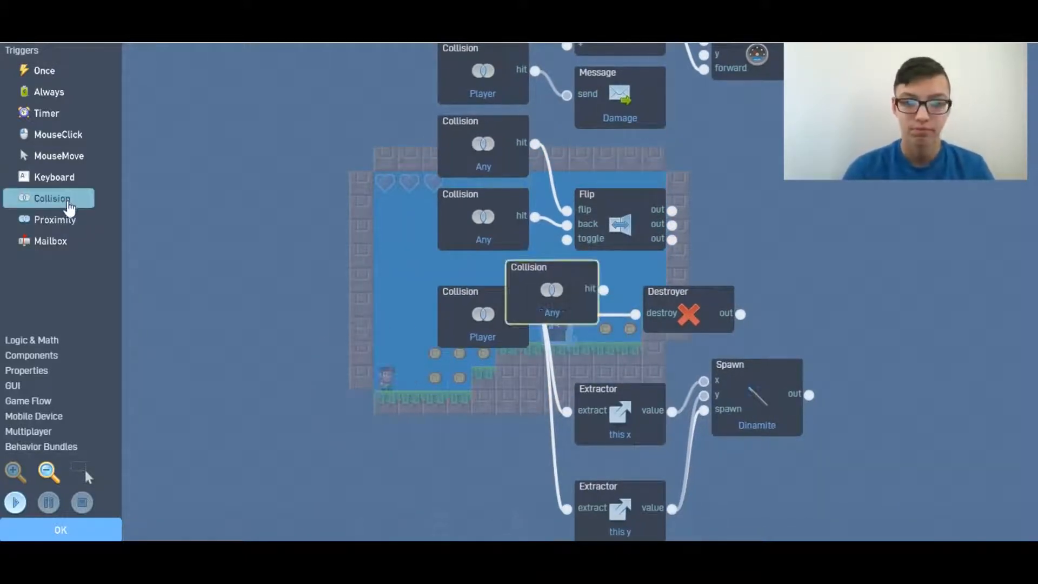
pyautogui.moveTo(582, 315); pyautogui.dragTo(378, 412)
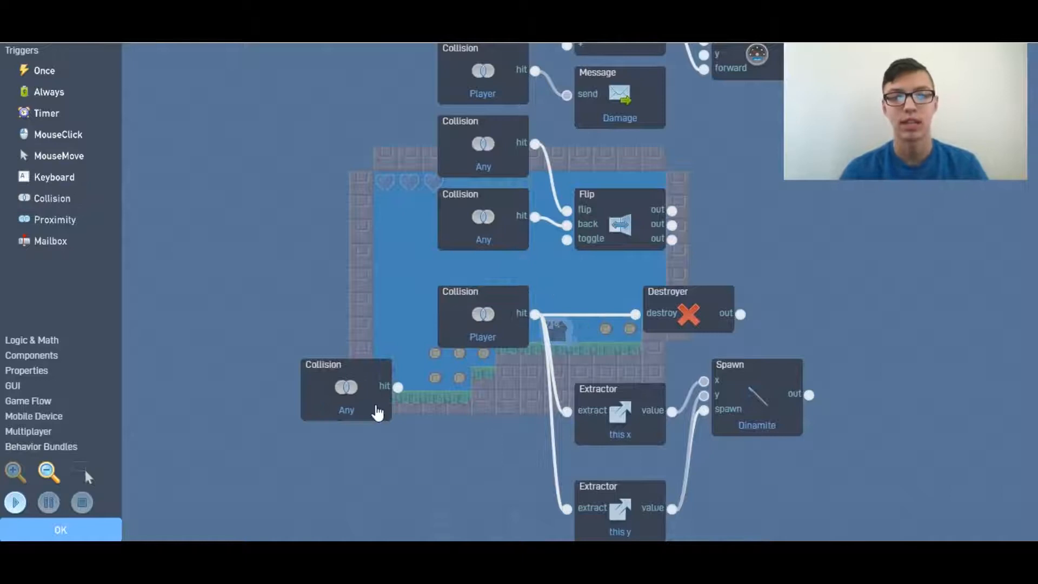
pyautogui.click(357, 368)
pyautogui.click(363, 145)
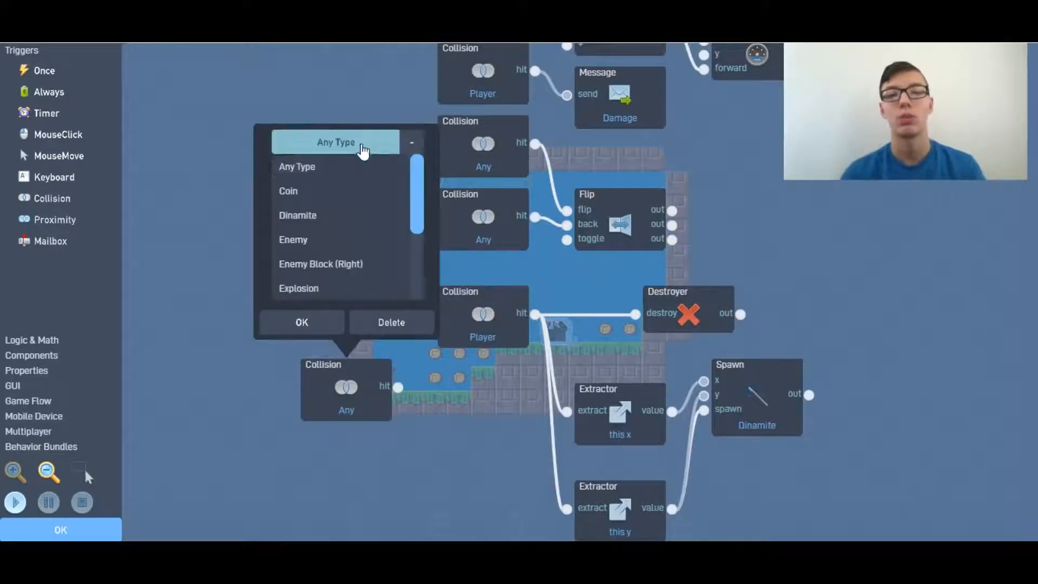
pyautogui.click(336, 285)
pyautogui.click(304, 323)
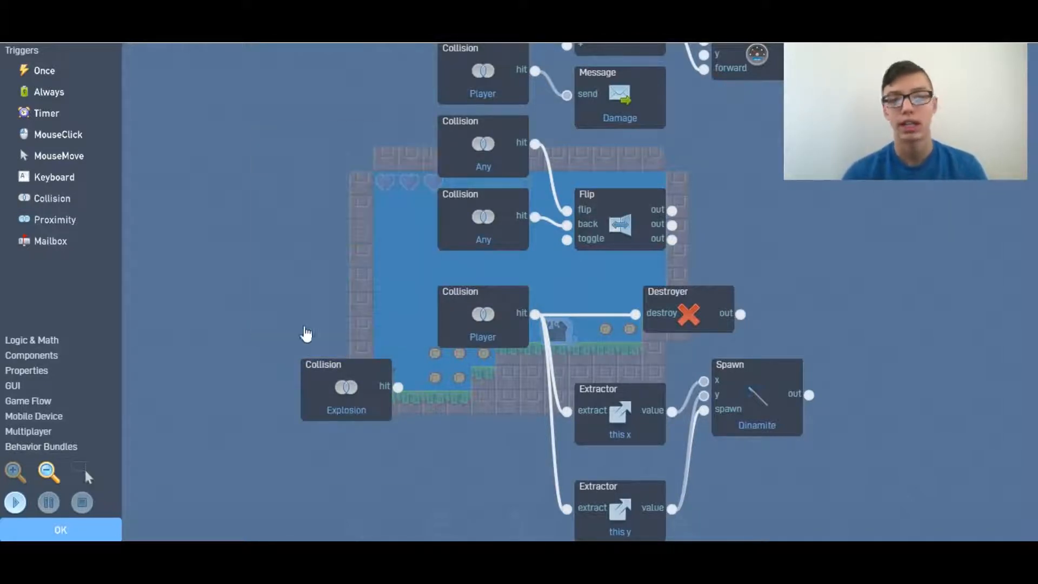
# - Connect the Explosion collision's hit output to the Destroyer's destroy input and close the enemy's settings
pyautogui.moveTo(399, 387); pyautogui.dragTo(635, 314)
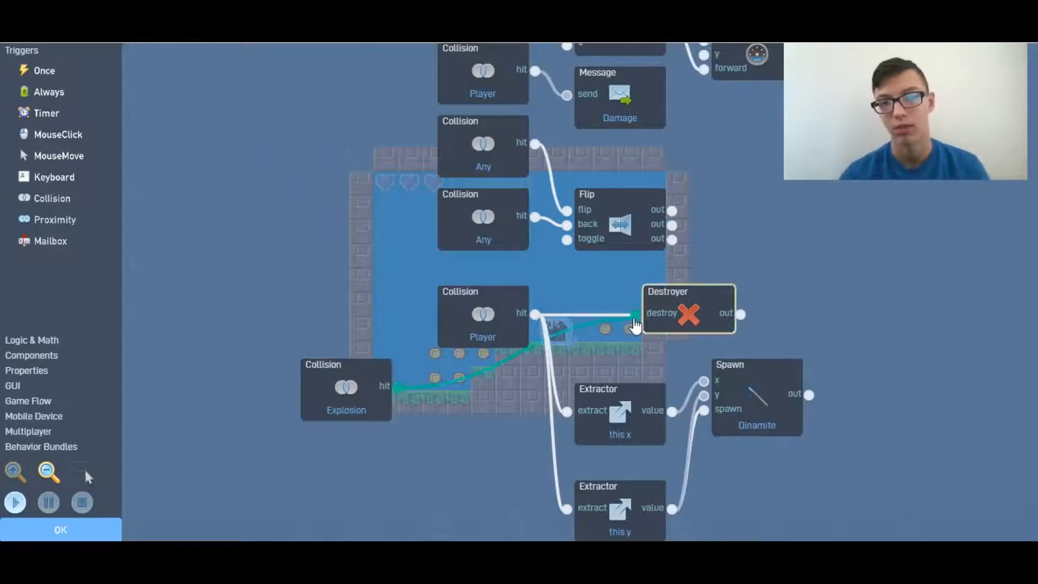
pyautogui.click(81, 527)
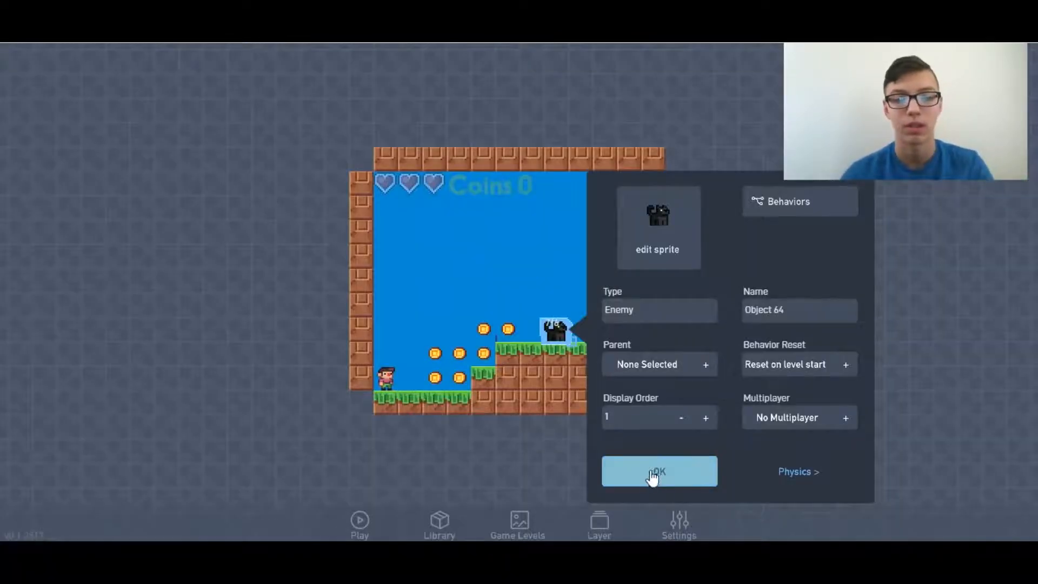
pyautogui.click(655, 474)
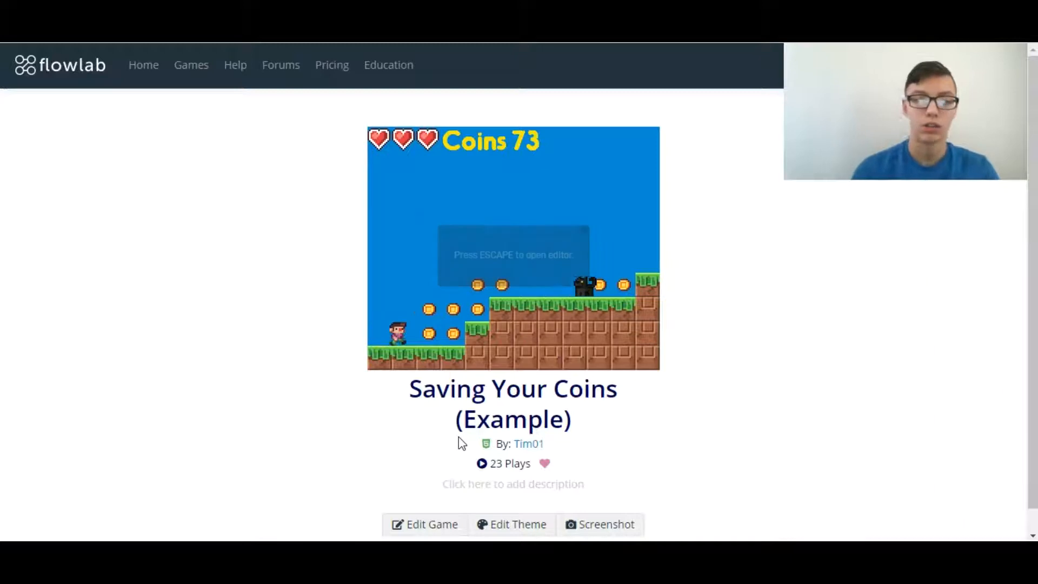
# - Play-test collecting coins and dropping dynamite beside the enemy to check whether the explosion destroys it
pyautogui.press('Up')
pyautogui.press('Right')
pyautogui.press('Left')
pyautogui.press('Up')
pyautogui.press('Right')
pyautogui.press('Up')
pyautogui.press('Left')
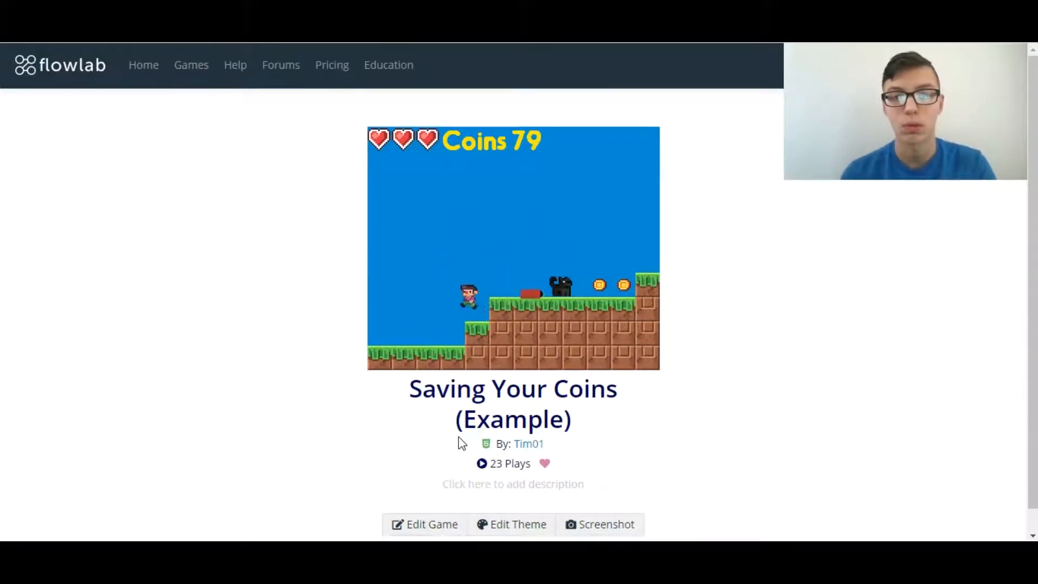
pyautogui.press('Right')
pyautogui.press('Up')
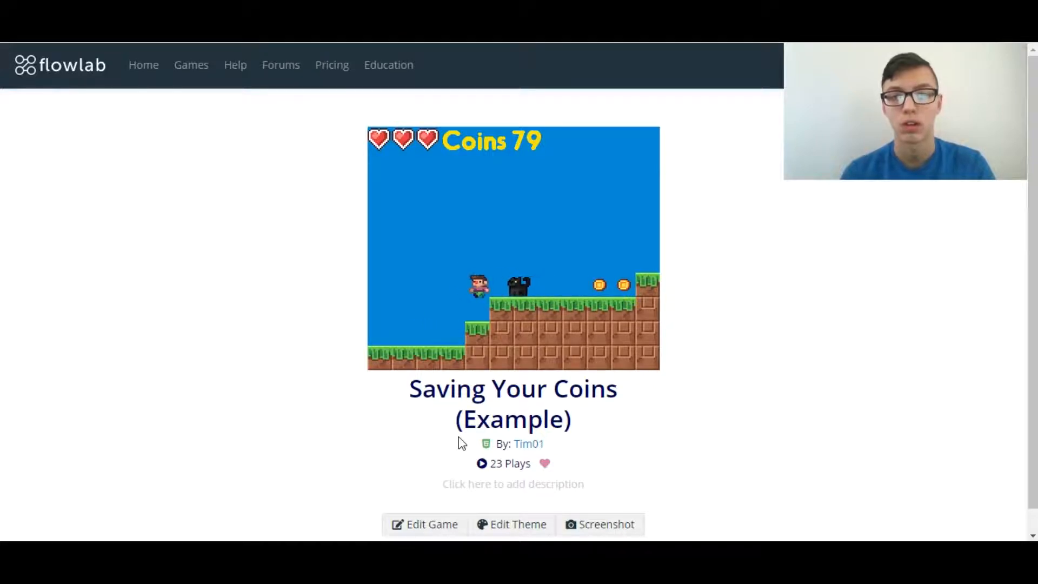
pyautogui.press('Up')
pyautogui.press('Right')
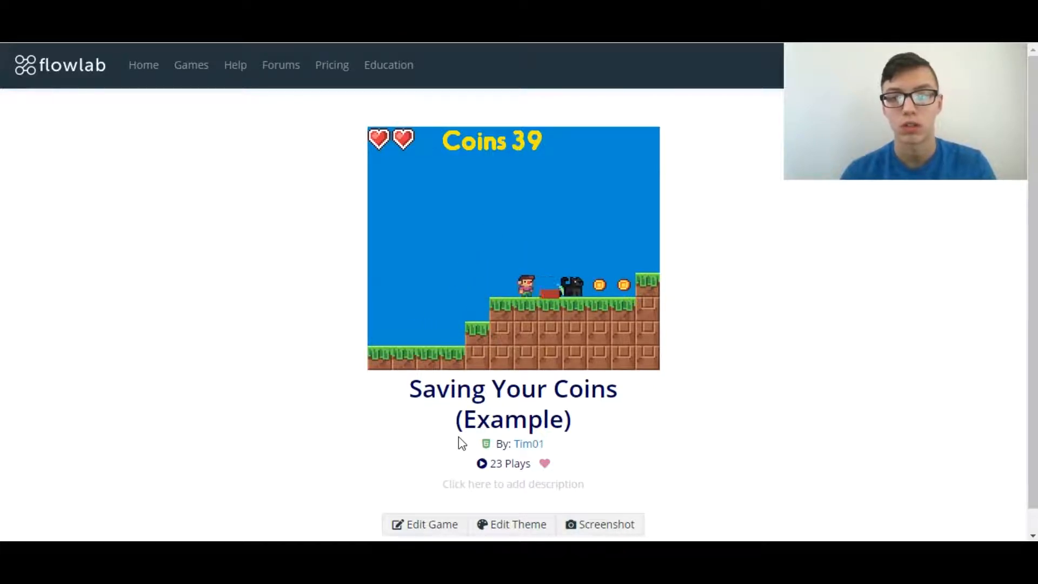
pyautogui.press('Left')
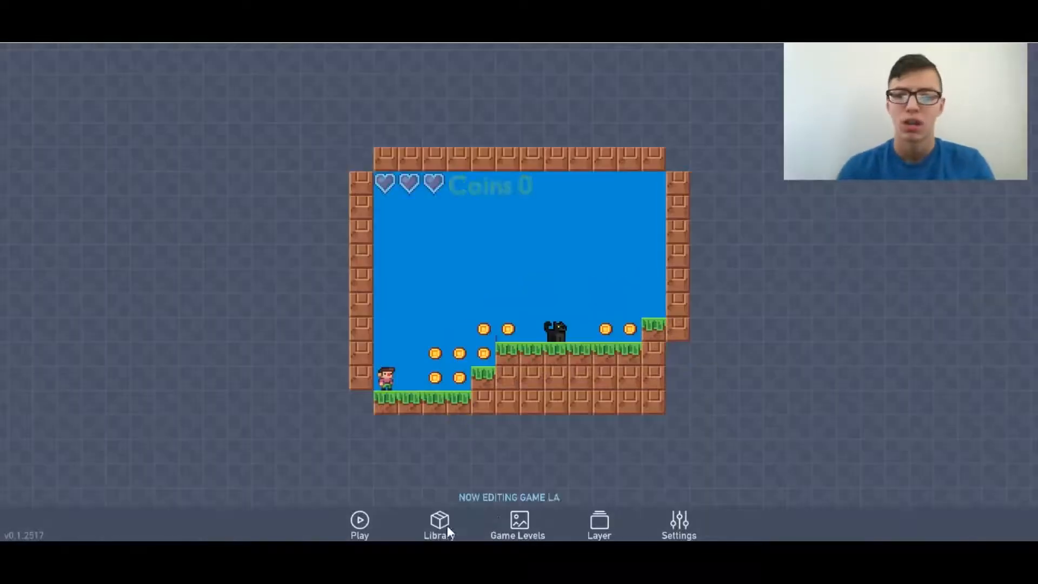
# - Review the Explosion object's behaviors, then set its physics collision shape to Circle
pyautogui.click(443, 524)
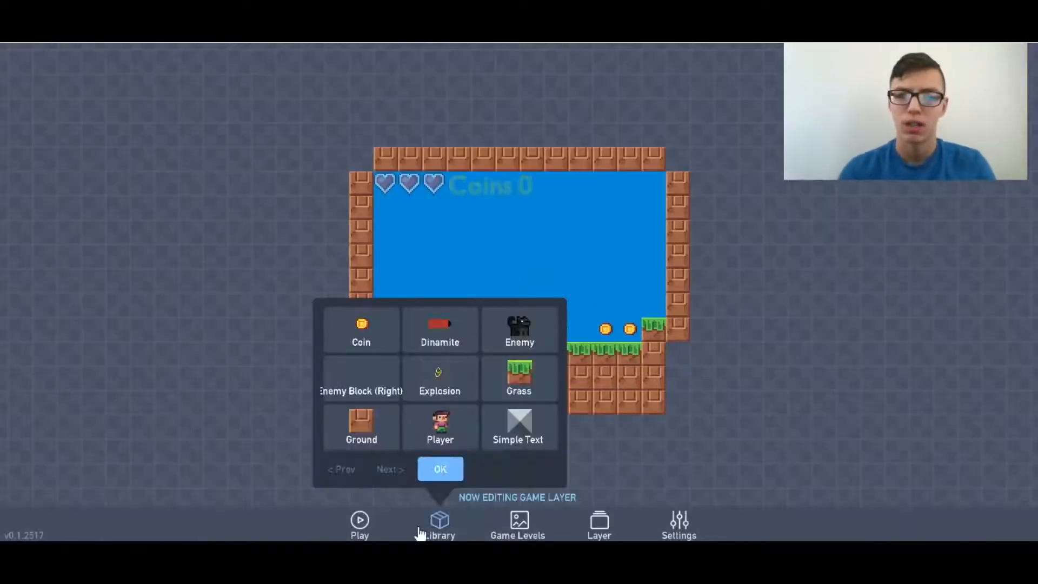
pyautogui.click(441, 370)
pyautogui.click(526, 190)
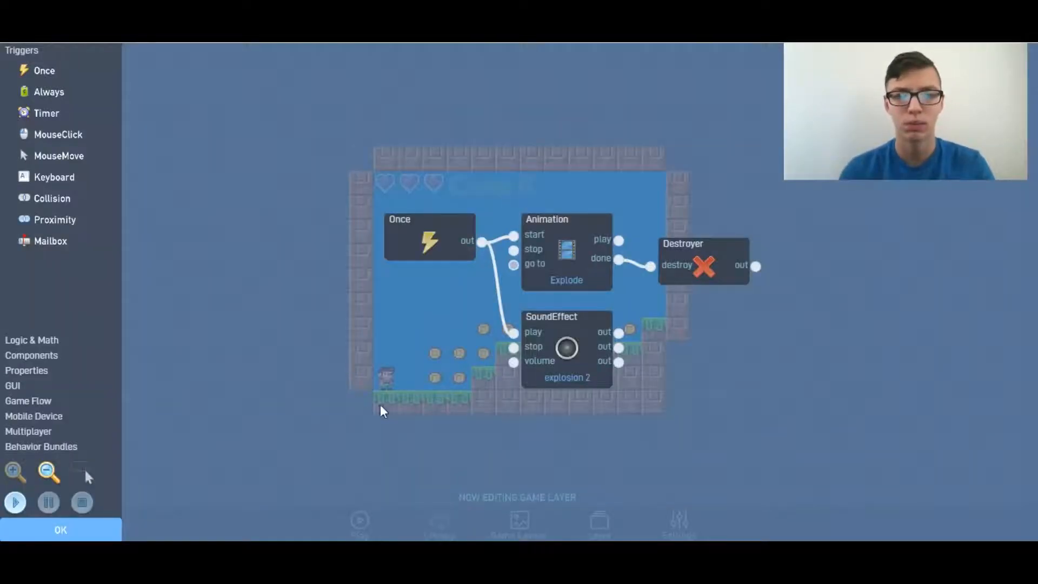
pyautogui.click(103, 530)
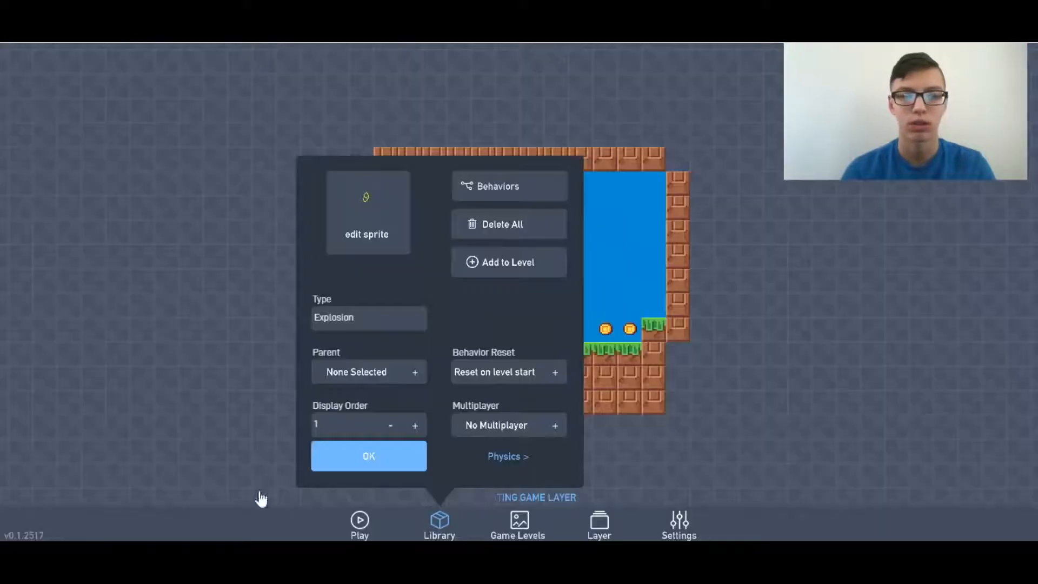
pyautogui.click(528, 464)
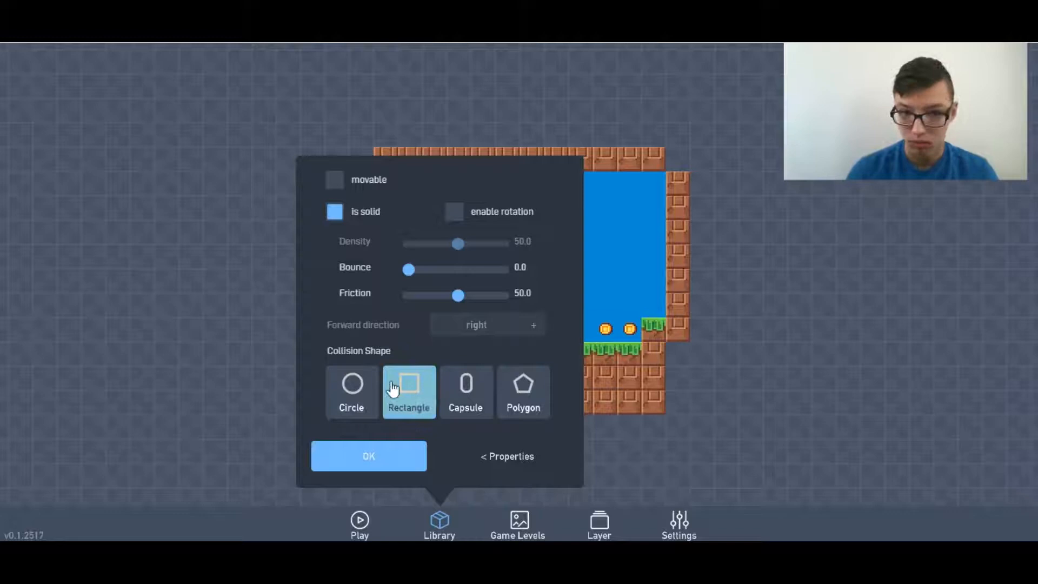
pyautogui.click(366, 395)
pyautogui.click(369, 457)
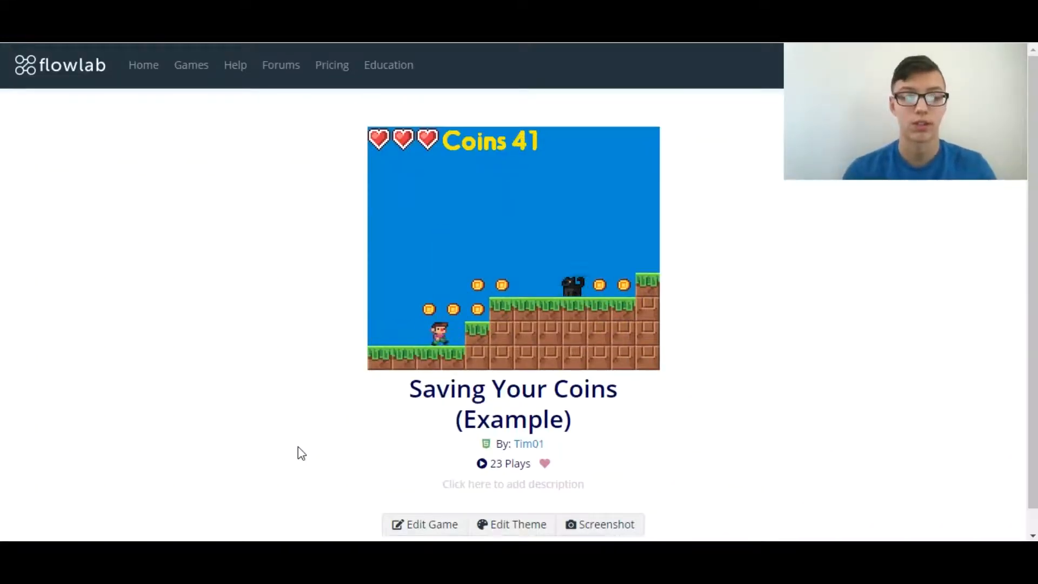
# - Play-test the level again to check how the explosion acts with its changed collision shape
pyautogui.press('Right')
pyautogui.press('Up')
pyautogui.press('Left')
pyautogui.press('Right')
pyautogui.press('Right')
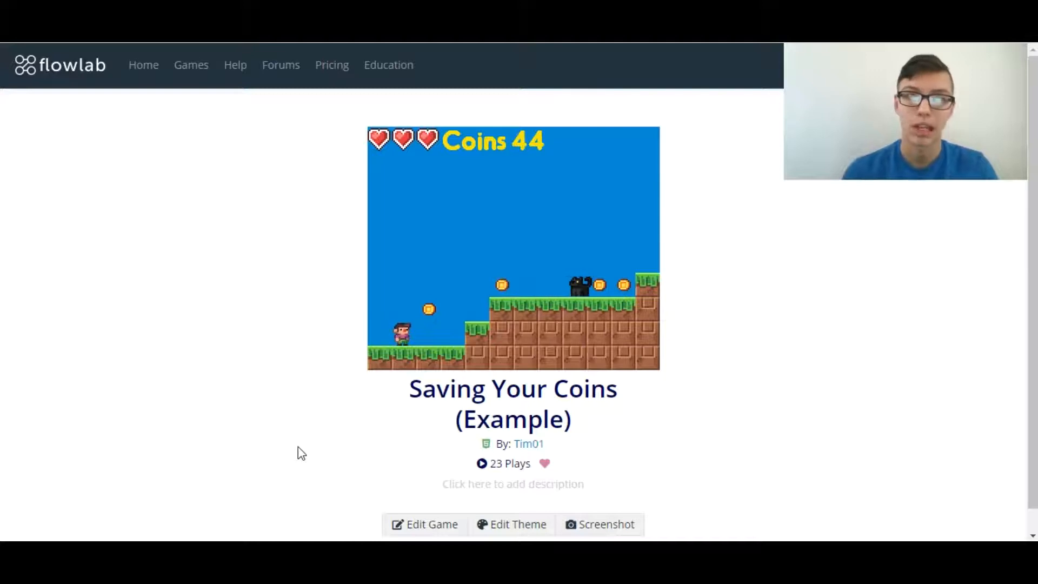
pyautogui.press('Up')
pyautogui.press('Left')
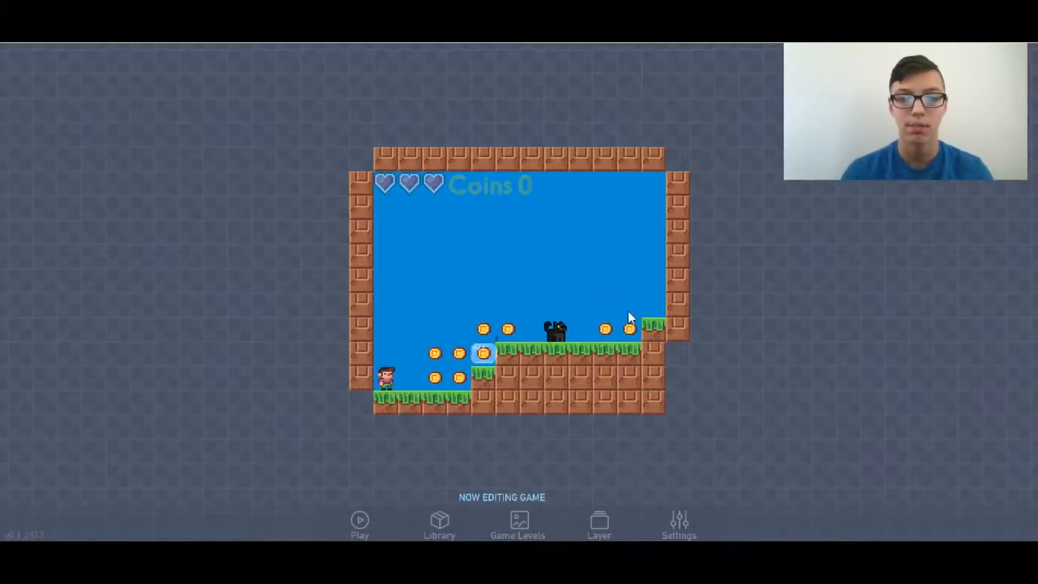
# - Run the game from the enemy's behavior editor, drop dynamite near the enemy while watching the Explosion collision node, and stop the run
pyautogui.click(557, 334)
pyautogui.click(585, 310)
pyautogui.click(801, 201)
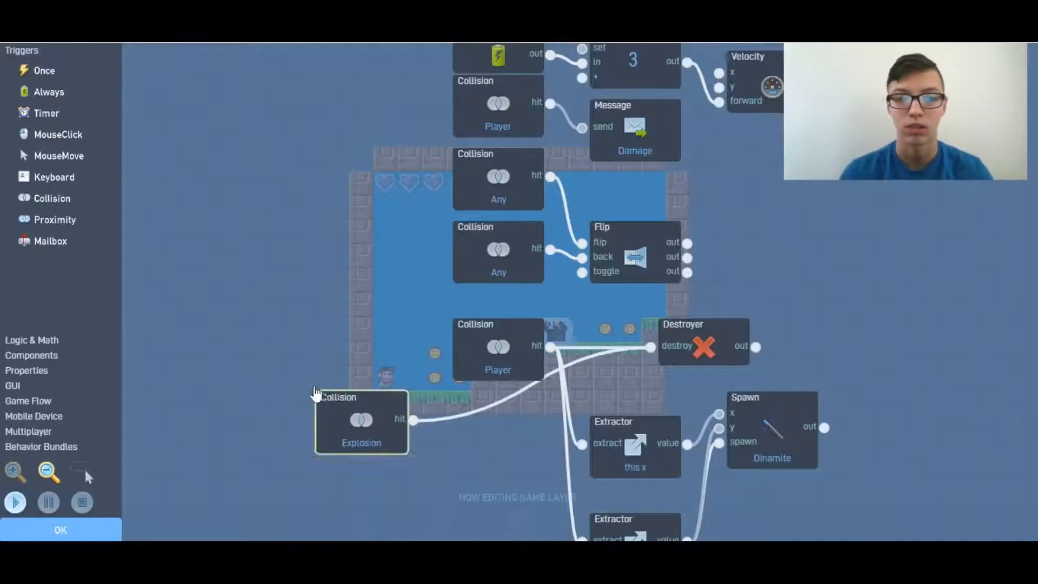
pyautogui.click(15, 503)
pyautogui.press('Right')
pyautogui.press('Up')
pyautogui.press('space')
pyautogui.press('Left')
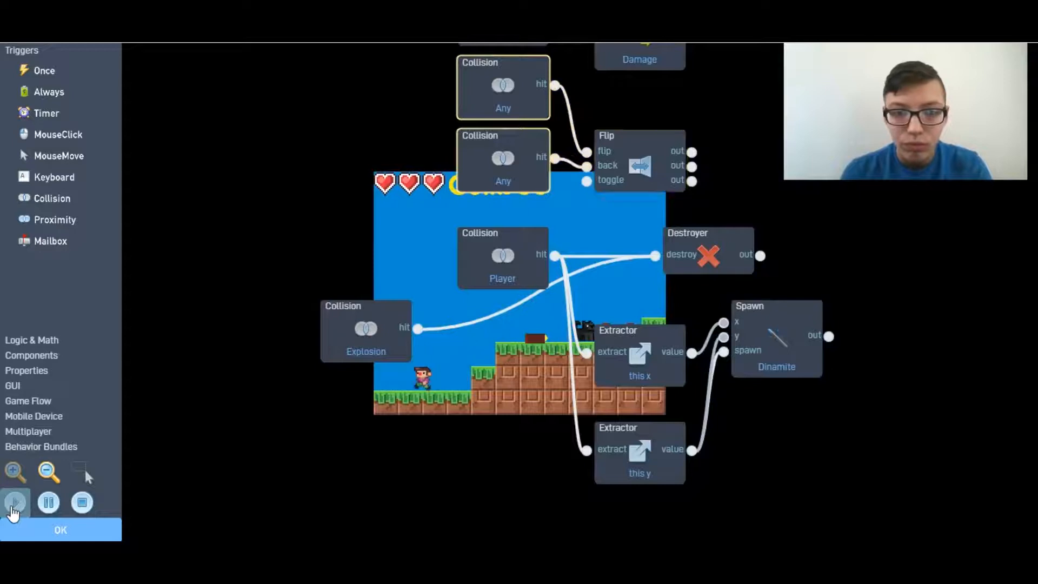
pyautogui.press('Right')
pyautogui.press('Up')
pyautogui.press('Left')
pyautogui.press('Right')
pyautogui.press('Up')
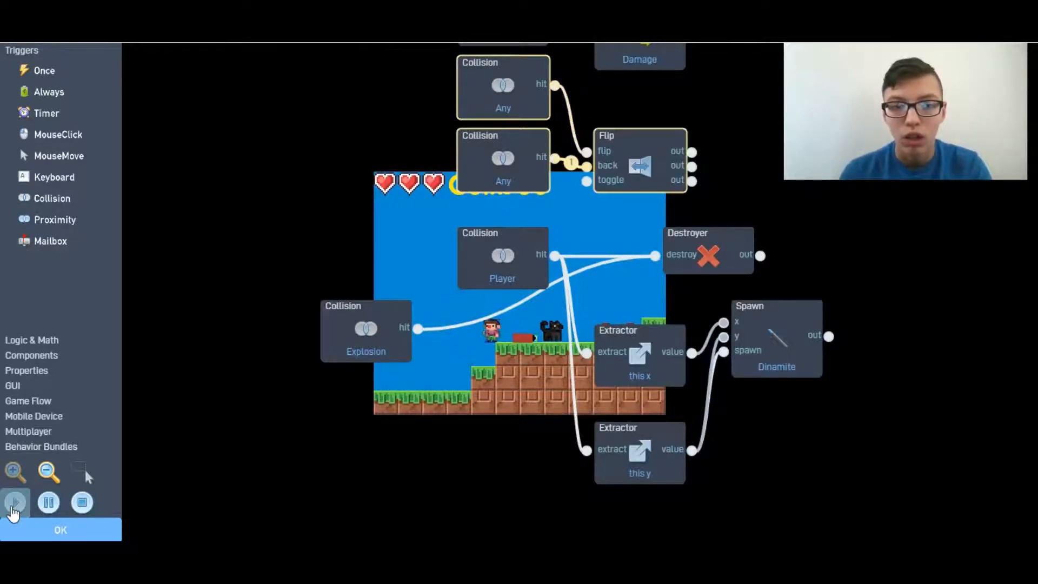
pyautogui.press('Left')
pyautogui.press('Right')
pyautogui.press('Up')
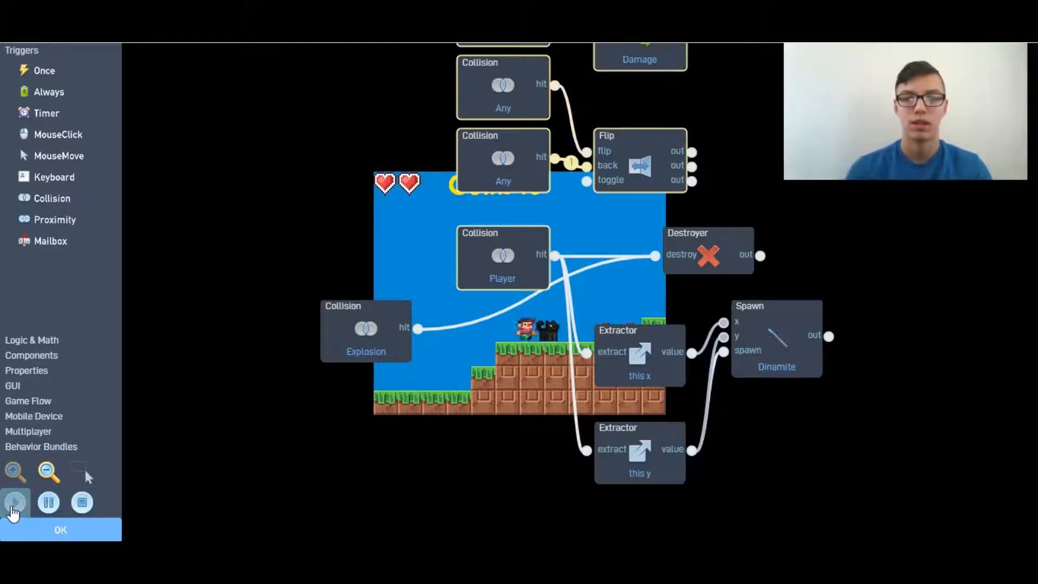
pyautogui.click(82, 502)
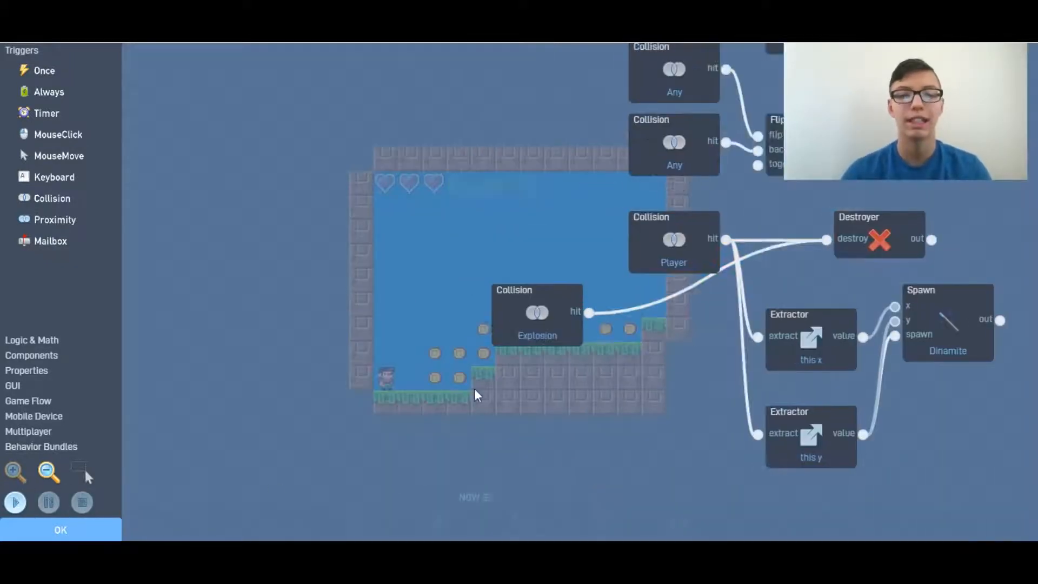
# - Replace the enemy's Explosion Collision trigger with a Proximity trigger that targets the Explosion type
pyautogui.click(537, 313)
pyautogui.click(713, 417)
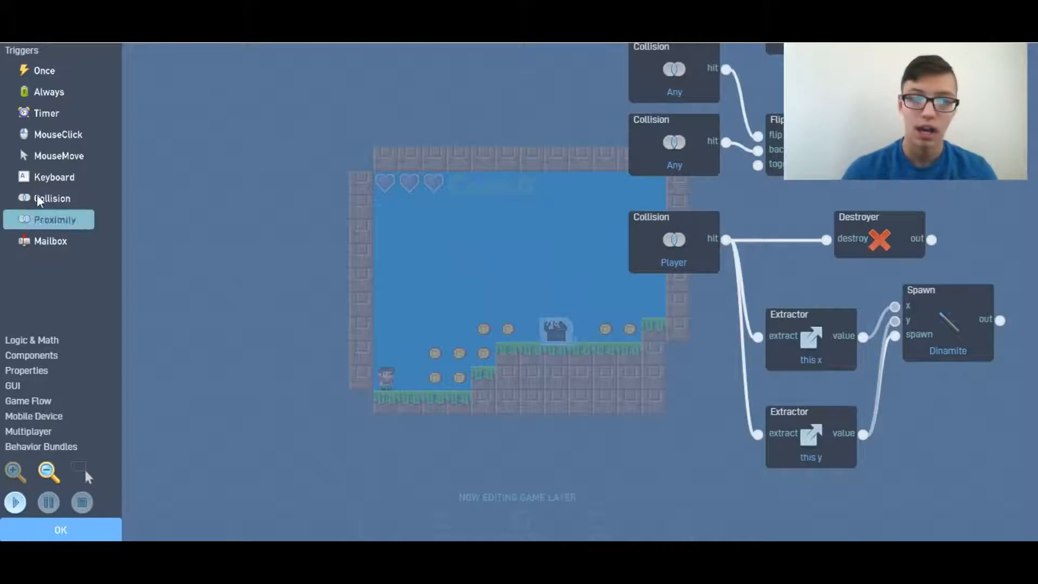
pyautogui.click(48, 218)
pyautogui.click(583, 295)
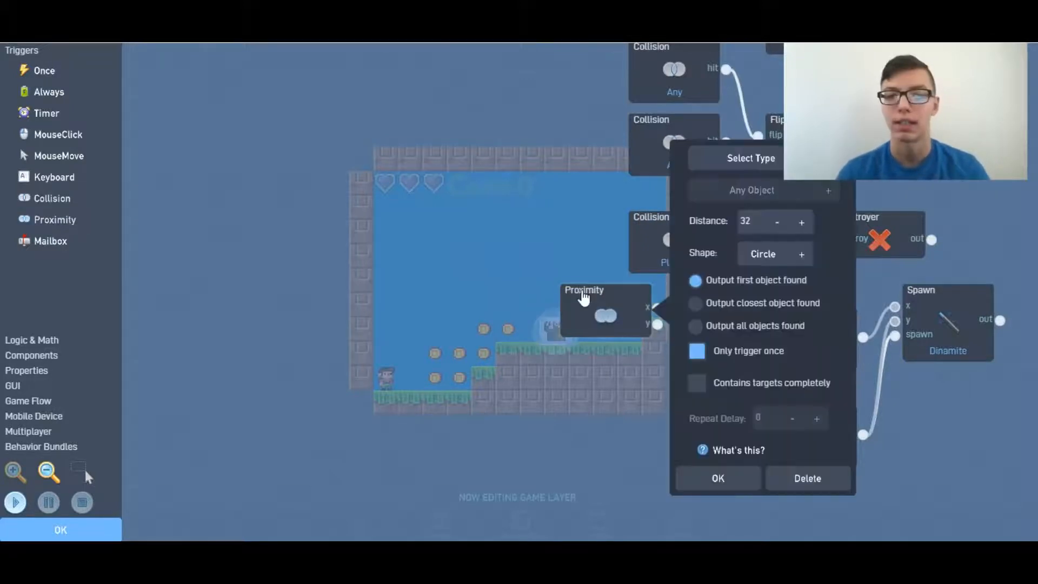
pyautogui.click(731, 159)
pyautogui.click(735, 277)
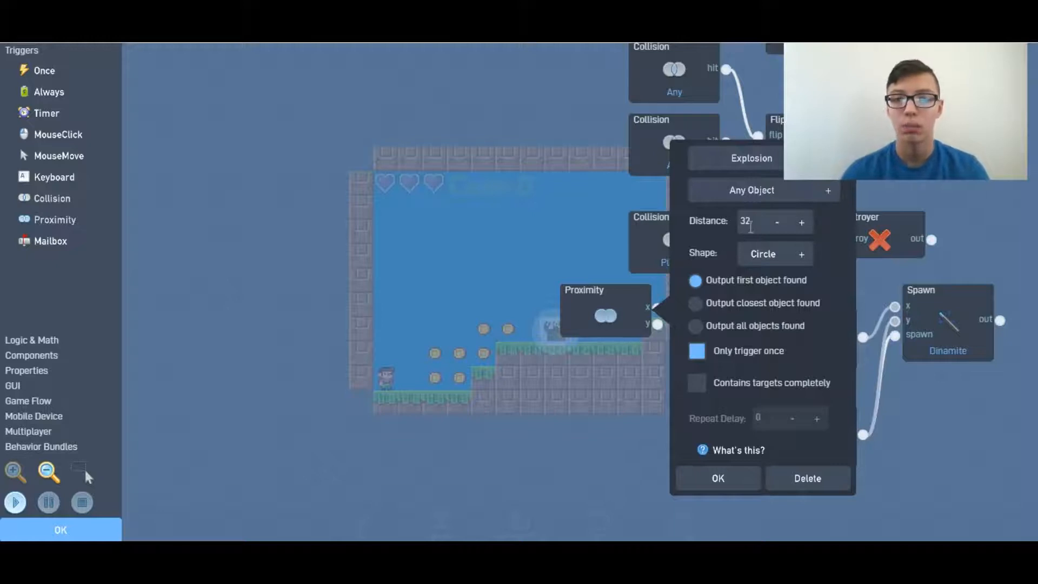
# - Set the Proximity distance to 50, make it output all objects found, and disable triggering only once
pyautogui.press('BackSpace')
pyautogui.press('BackSpace')
pyautogui.write('50')
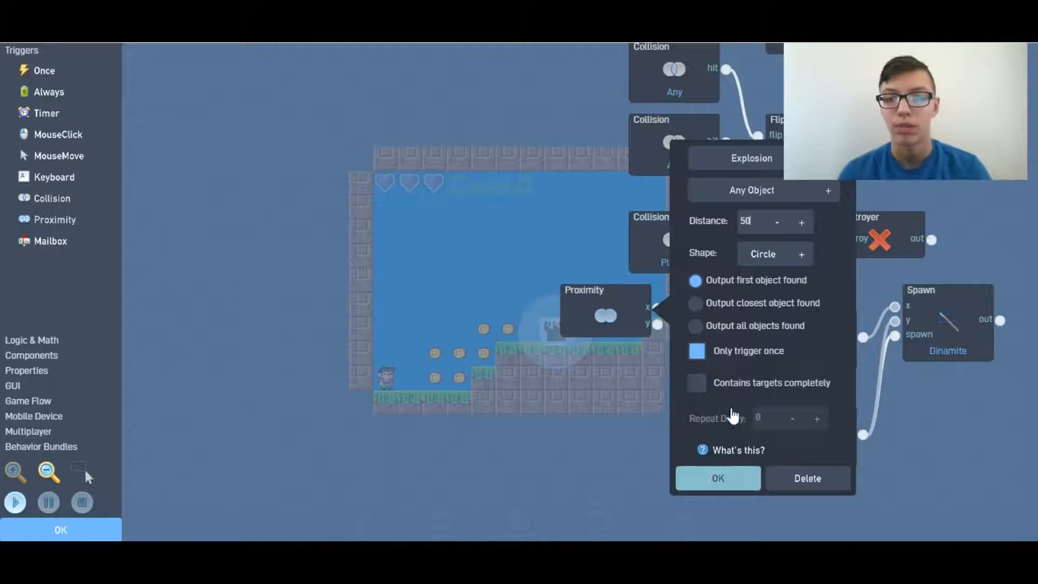
pyautogui.click(697, 350)
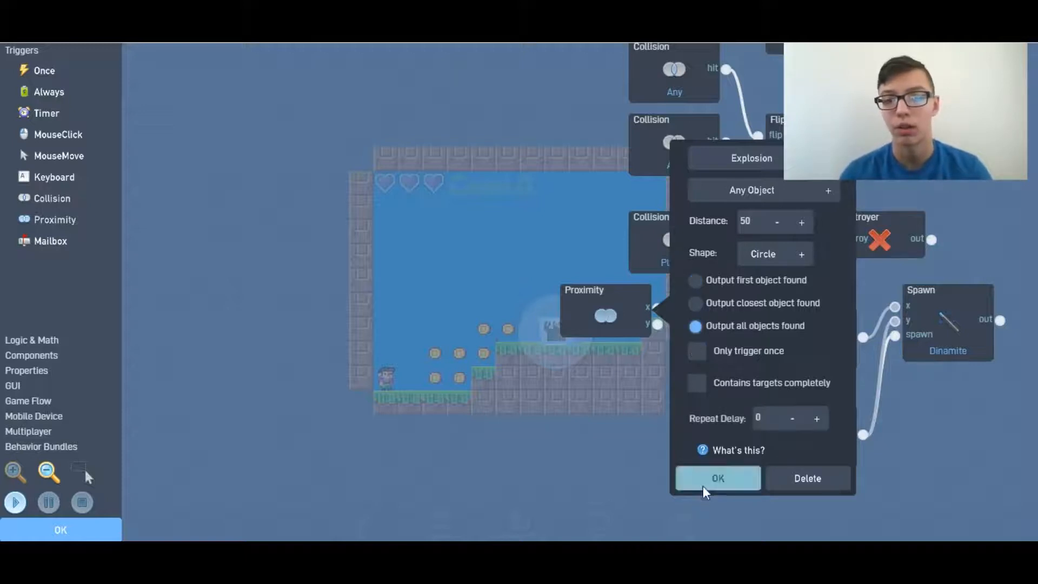
pyautogui.click(703, 481)
# - Connect the Proximity node's x and y outputs to the Destroyer's destroy input and close the enemy's settings
pyautogui.moveTo(659, 309)
pyautogui.mouseDown()
pyautogui.moveTo(806, 289)
pyautogui.moveTo(827, 240)
pyautogui.moveTo(675, 338)
pyautogui.moveTo(658, 324)
pyautogui.mouseUp()
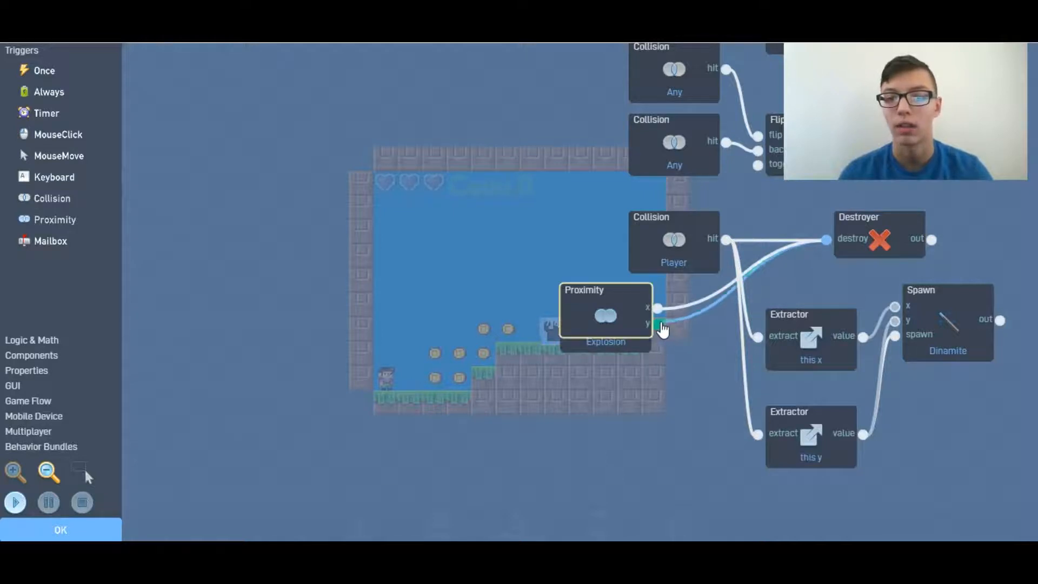
pyautogui.click(70, 531)
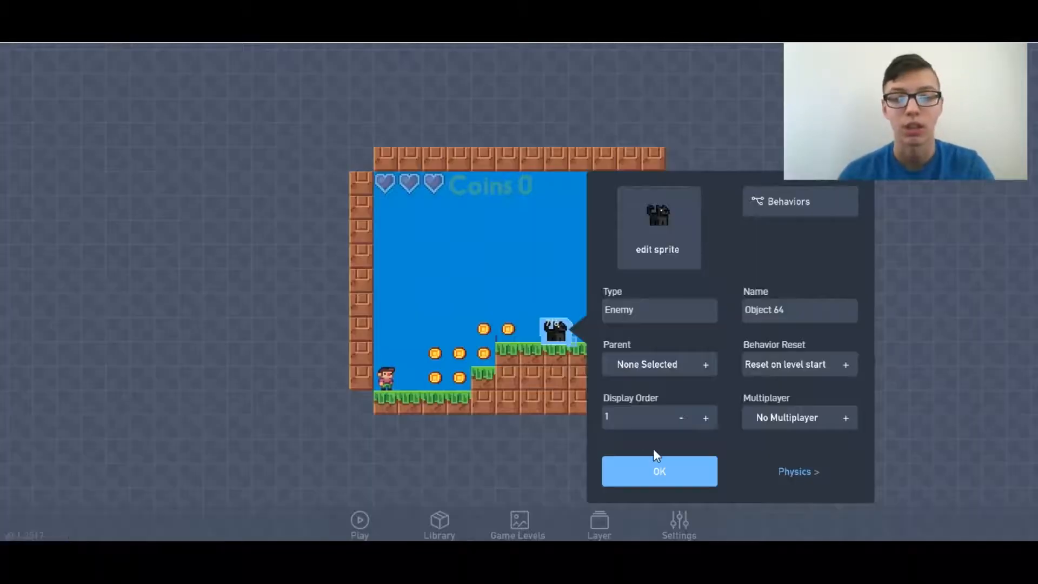
pyautogui.click(655, 470)
# - Play-test moving toward the enemy to check whether nearby explosions destroy it
pyautogui.press('Right')
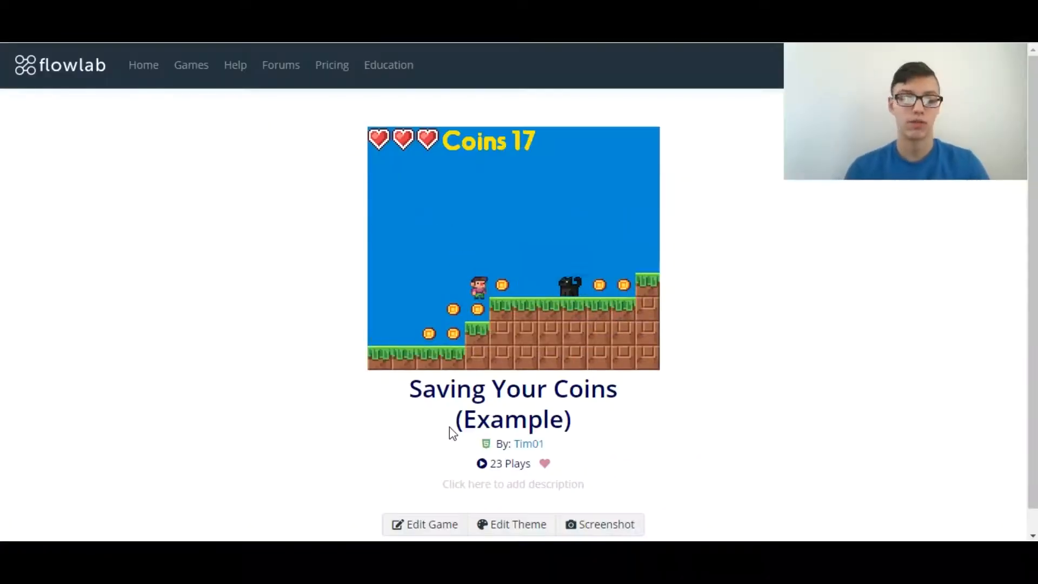
pyautogui.press('Left')
pyautogui.press('Right')
pyautogui.press('Up')
pyautogui.press('Right')
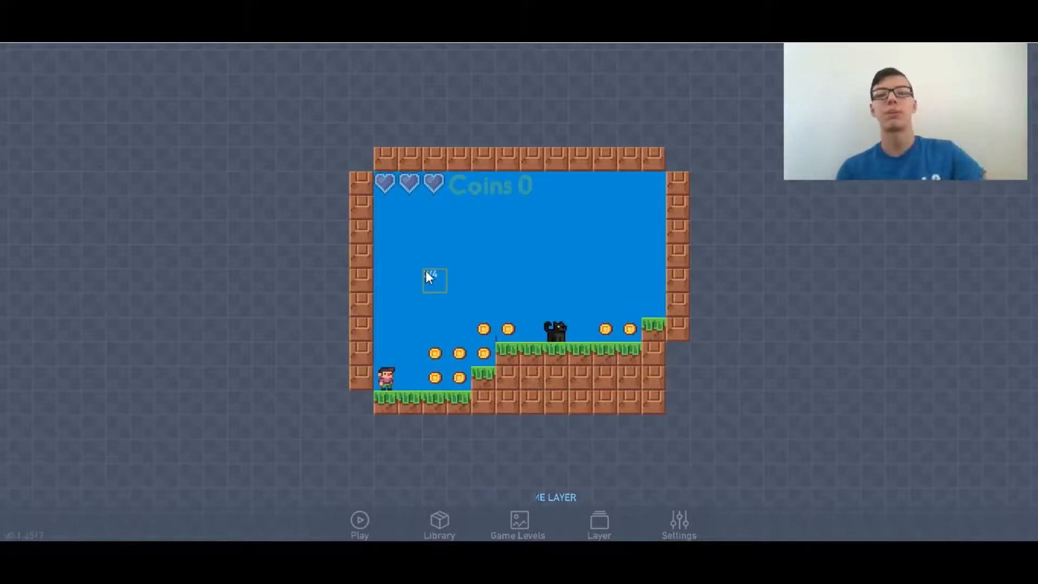
# - Create a new object in the open sky above the player and set its type to "dynamite emitter"
pyautogui.click(423, 259)
pyautogui.click(413, 258)
pyautogui.hotkey('ctrl', 'a')
pyautogui.write('d')
pyautogui.write('ynam')
pyautogui.write('tic')
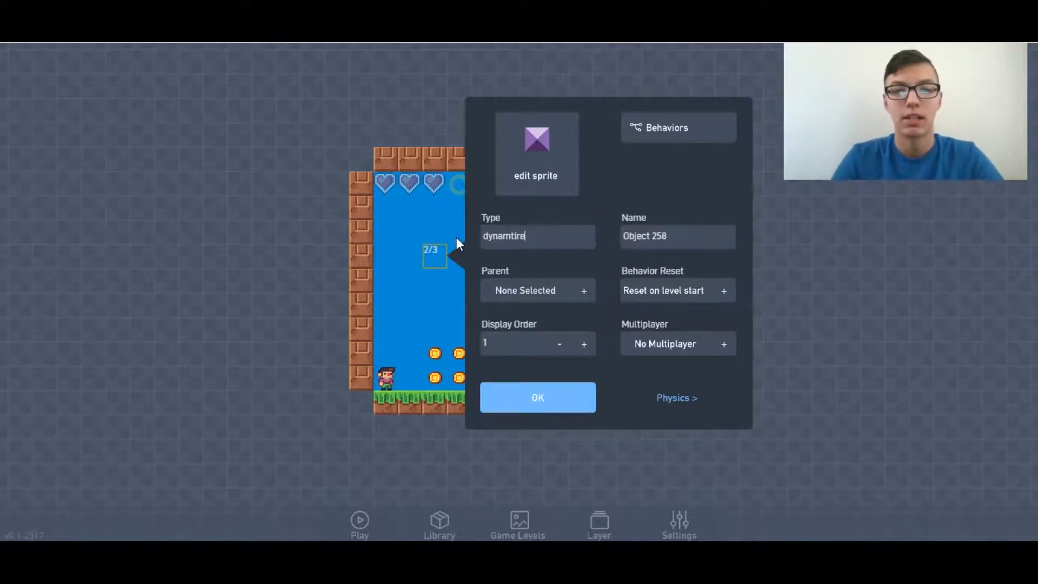
pyautogui.press('BackSpace')
pyautogui.press('BackSpace')
pyautogui.press('BackSpace')
pyautogui.write('ite emm')
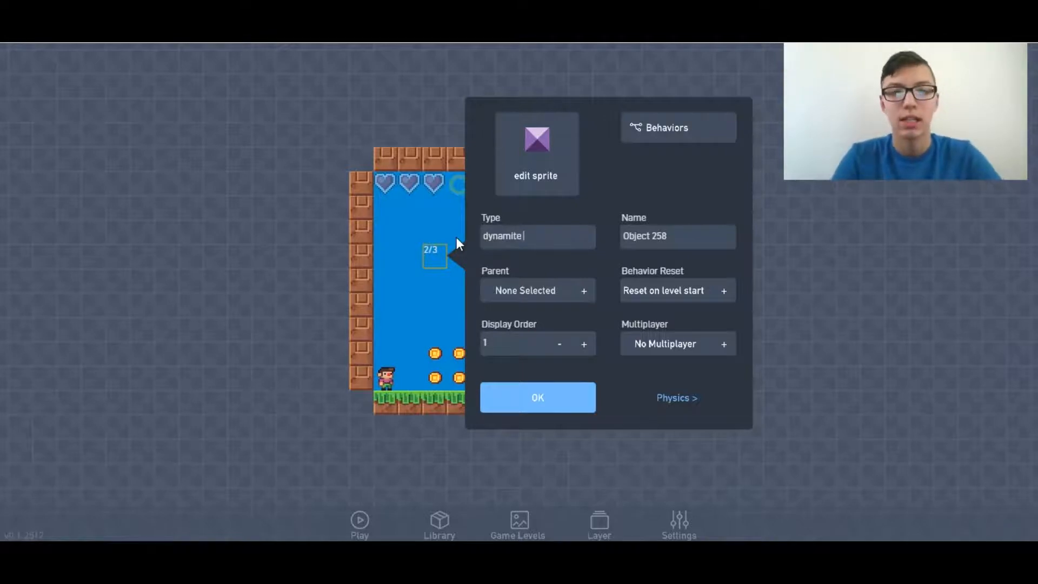
pyautogui.press('BackSpace')
pyautogui.press('BackSpace')
pyautogui.write('mitter')
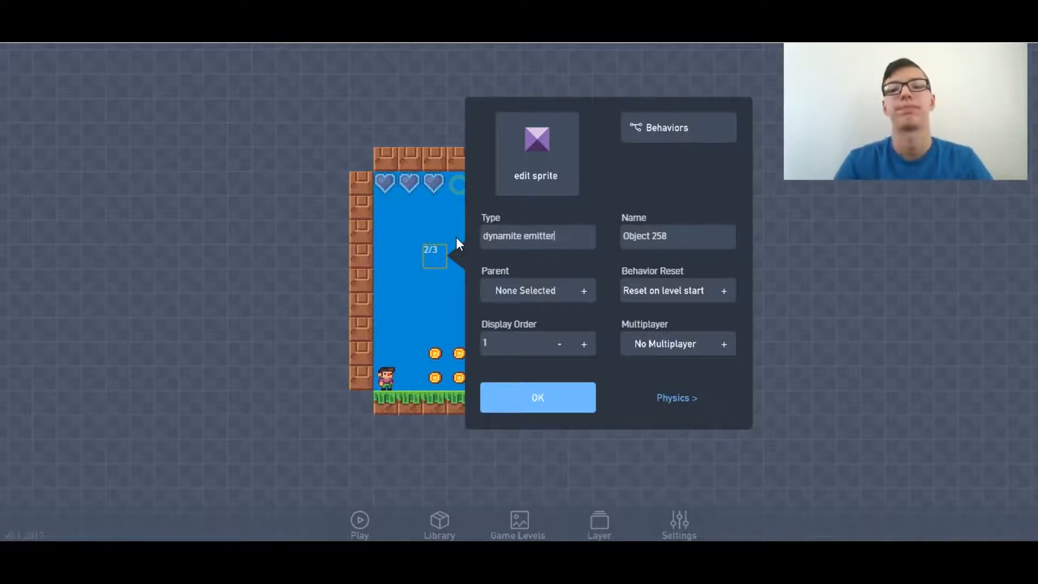
# - Add Once, Number and Alpha nodes in a row to the dynamite emitter's behaviors
pyautogui.click(683, 135)
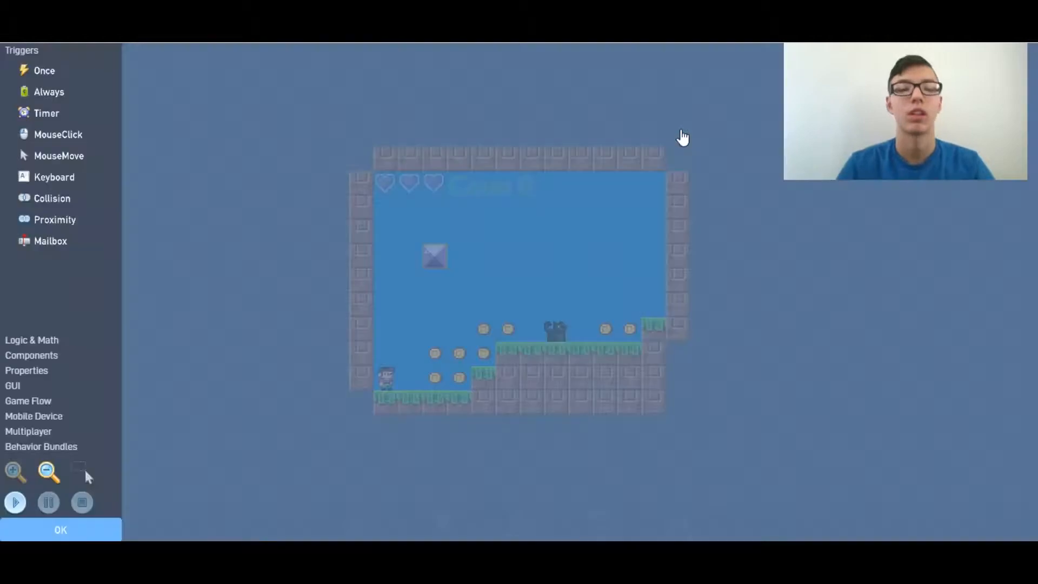
pyautogui.click(52, 76)
pyautogui.moveTo(557, 302); pyautogui.dragTo(283, 229)
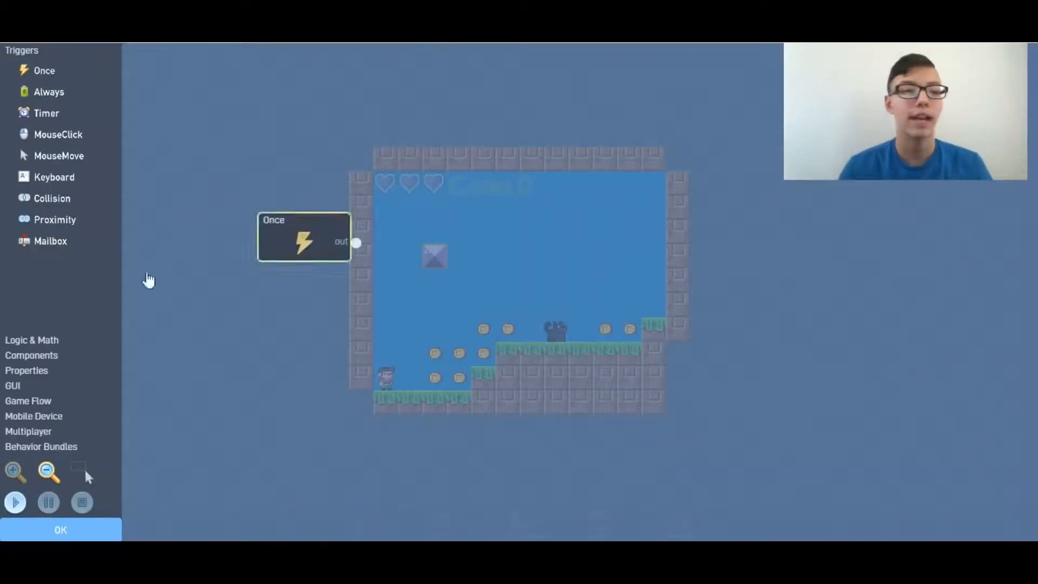
pyautogui.click(18, 340)
pyautogui.click(51, 85)
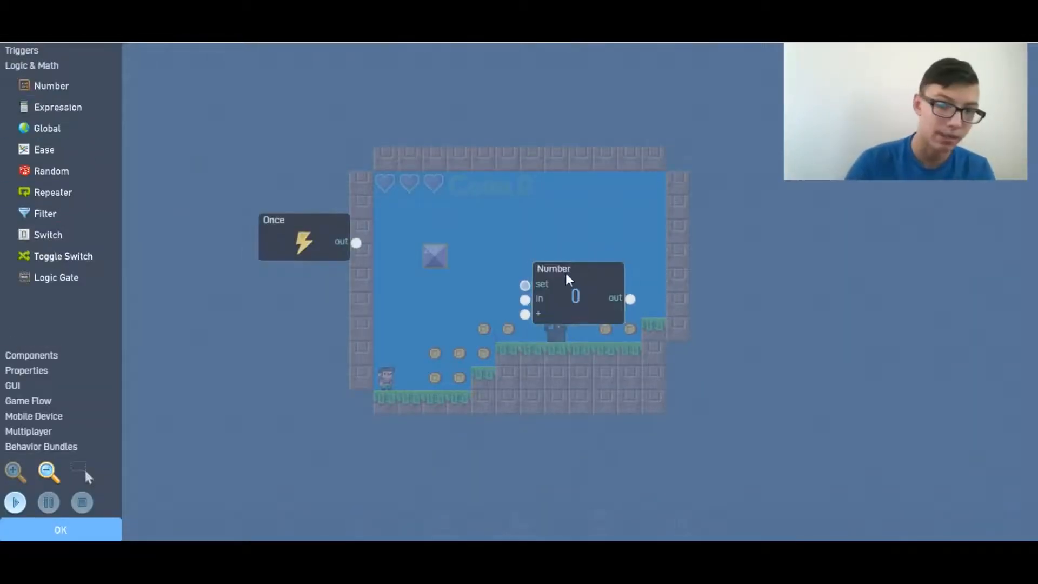
pyautogui.moveTo(566, 272); pyautogui.dragTo(499, 225)
pyautogui.click(54, 357)
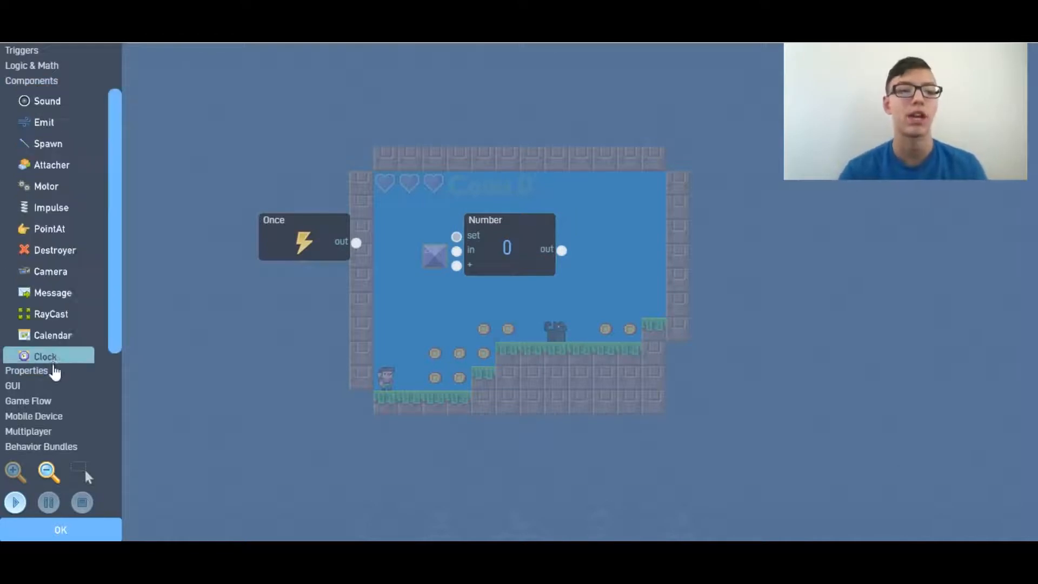
pyautogui.click(54, 371)
pyautogui.click(37, 165)
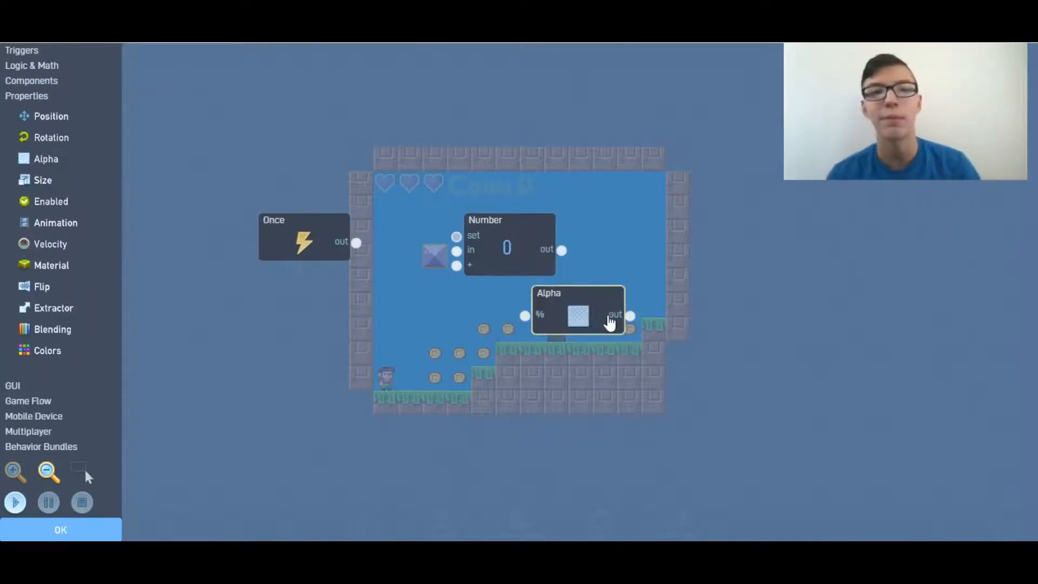
pyautogui.moveTo(584, 331); pyautogui.dragTo(721, 252)
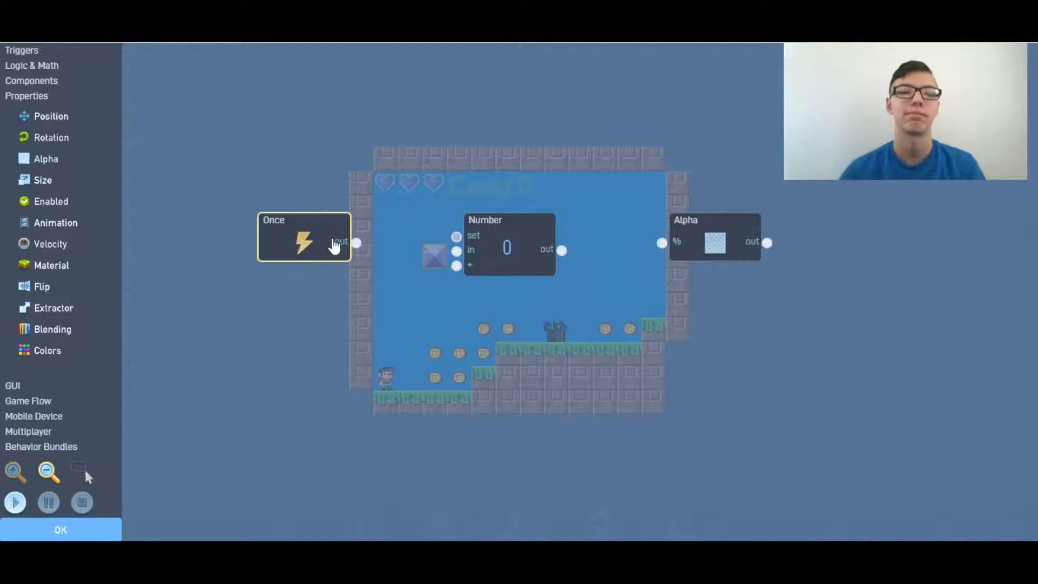
# - Connect Once's output to the Number's in and the Number's output to Alpha's % input, and move the chain up
pyautogui.moveTo(360, 241); pyautogui.dragTo(457, 251)
pyautogui.moveTo(587, 251); pyautogui.dragTo(705, 243)
pyautogui.moveTo(784, 254); pyautogui.dragTo(715, 257)
pyautogui.moveTo(614, 359); pyautogui.dragTo(607, 272)
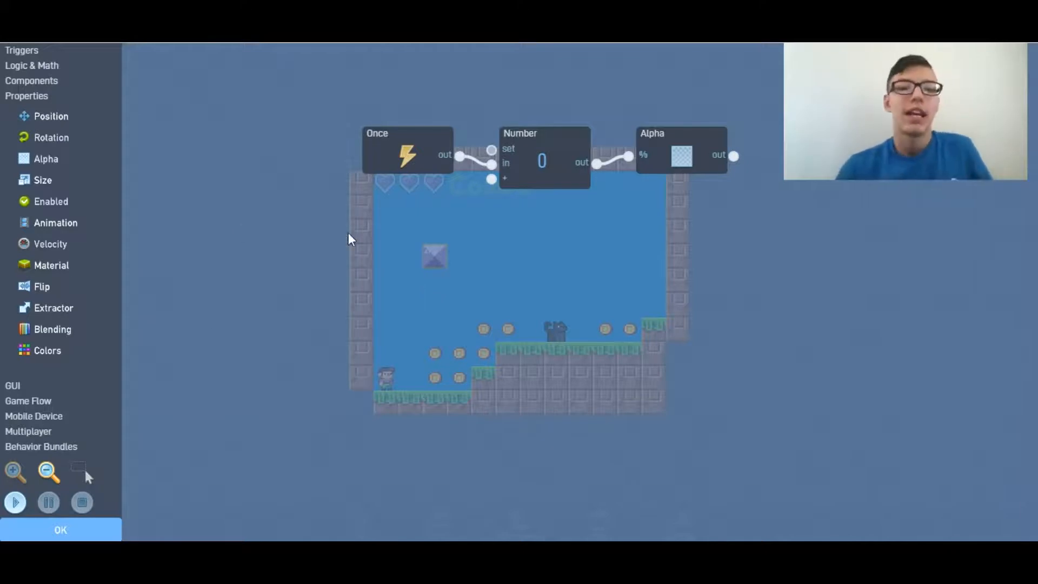
pyautogui.moveTo(382, 268); pyautogui.dragTo(384, 237)
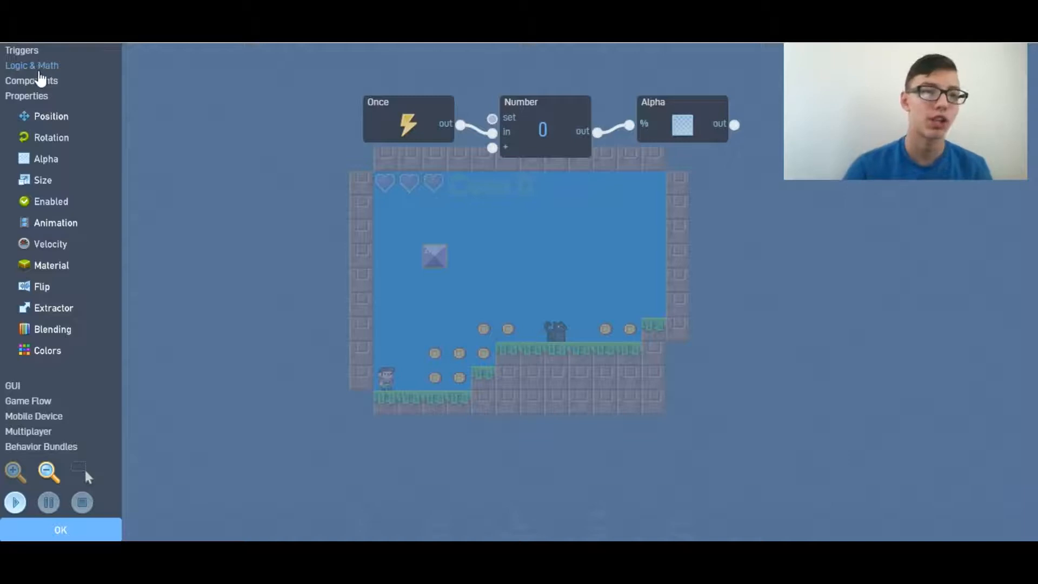
# - Add a Proximity trigger that targets the Player type and set its distance to 1000
pyautogui.click(25, 51)
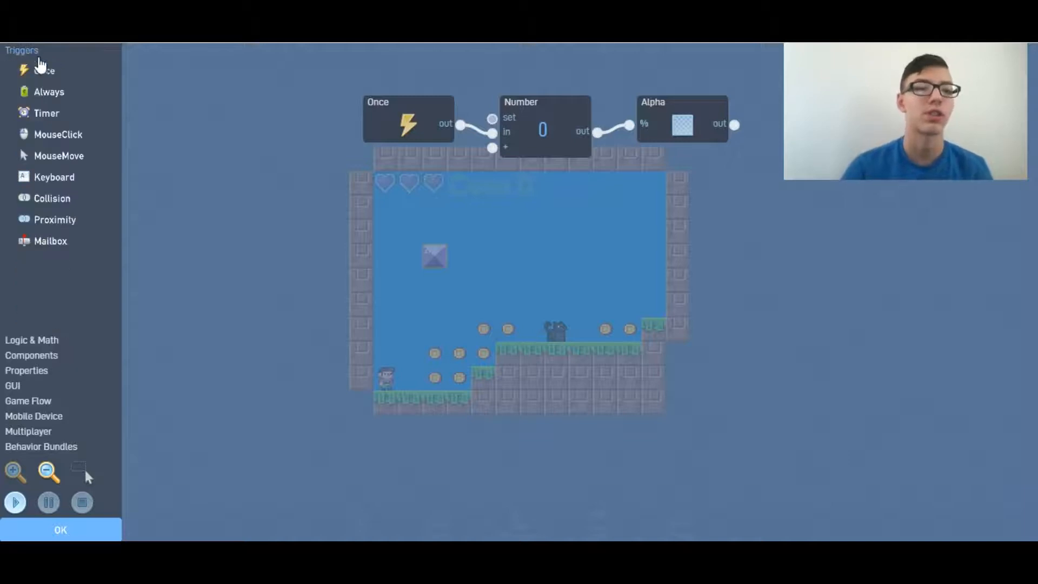
pyautogui.click(69, 223)
pyautogui.moveTo(577, 302); pyautogui.dragTo(714, 302)
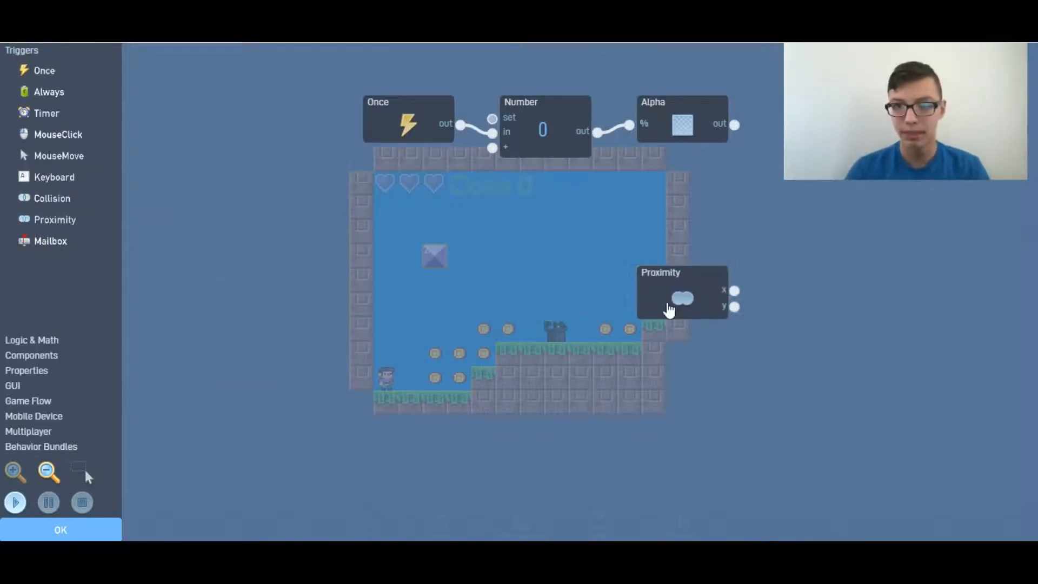
pyautogui.click(714, 302)
pyautogui.click(772, 151)
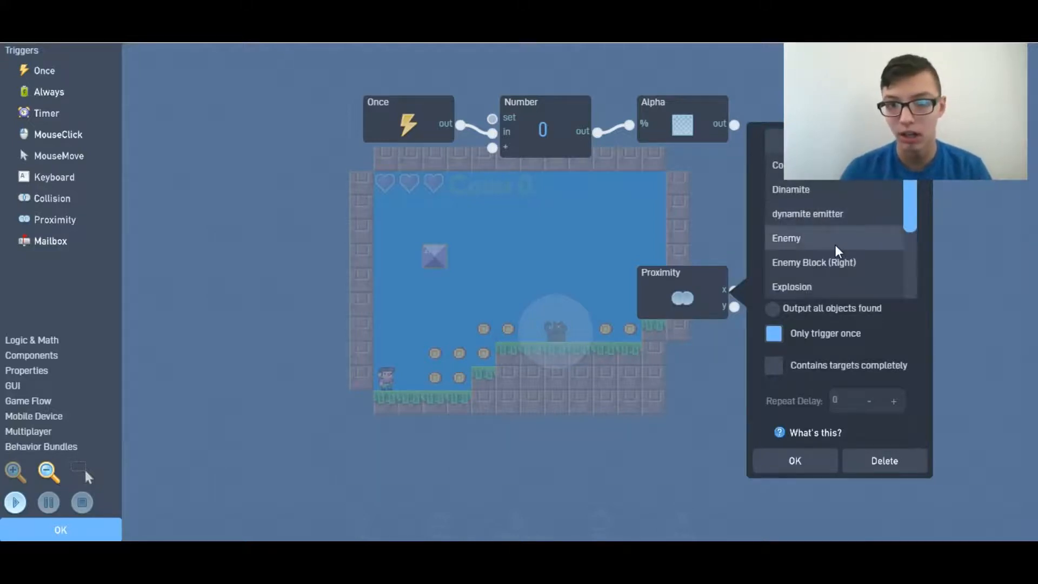
pyautogui.scroll(-3, 835, 245)
pyautogui.click(810, 241)
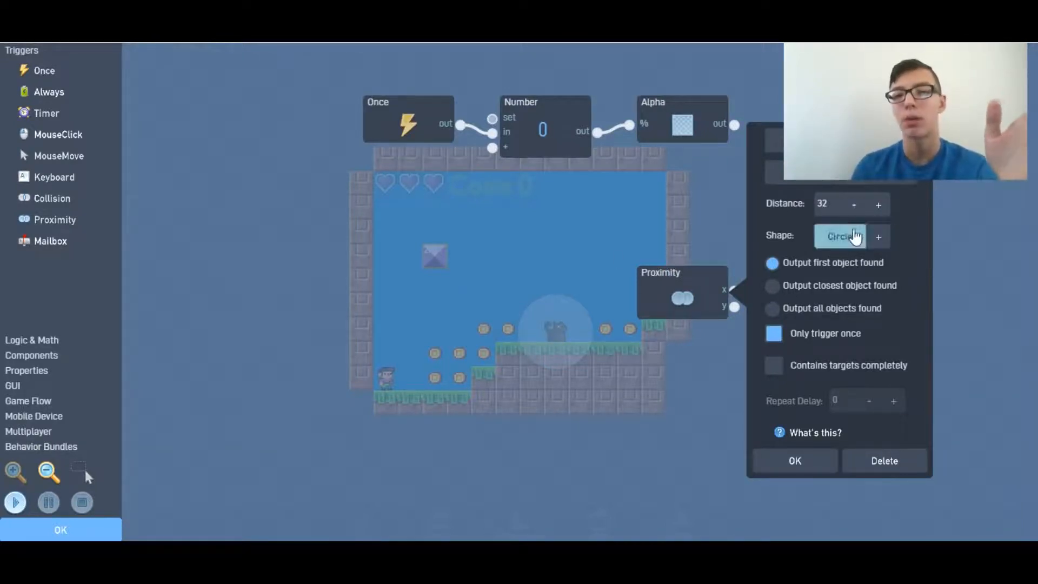
pyautogui.click(837, 205)
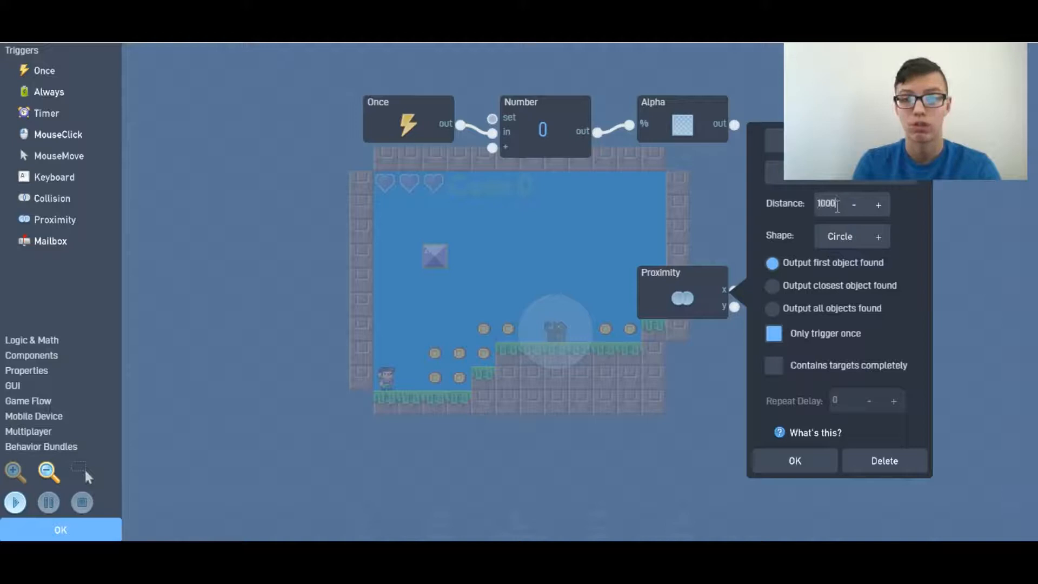
pyautogui.click(822, 468)
# - Reposition the Proximity node below the Alpha chain, and save and close the emitter's behaviors and settings
pyautogui.moveTo(688, 298); pyautogui.dragTo(528, 247)
pyautogui.click(528, 247)
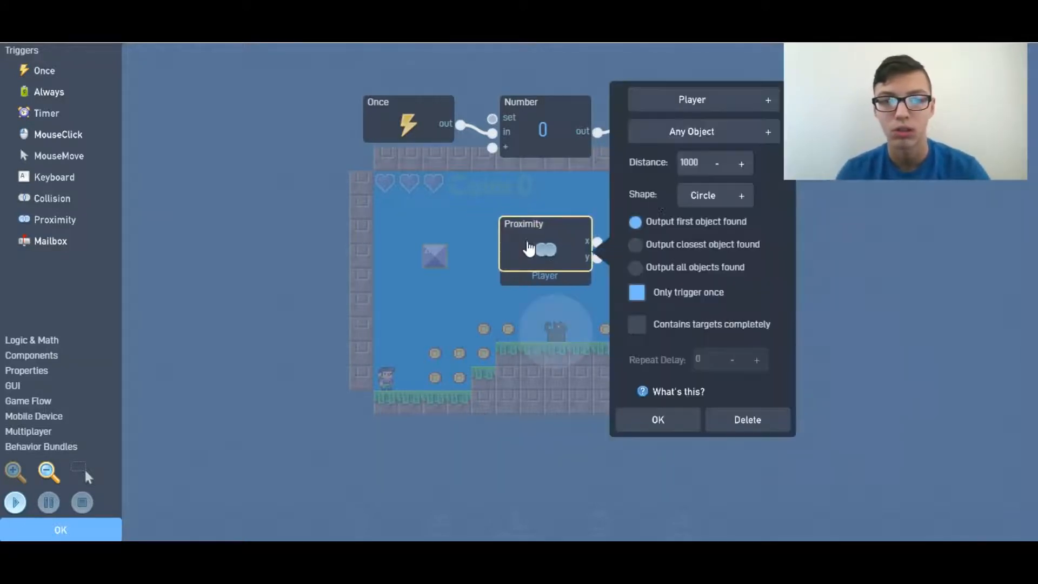
pyautogui.click(580, 261)
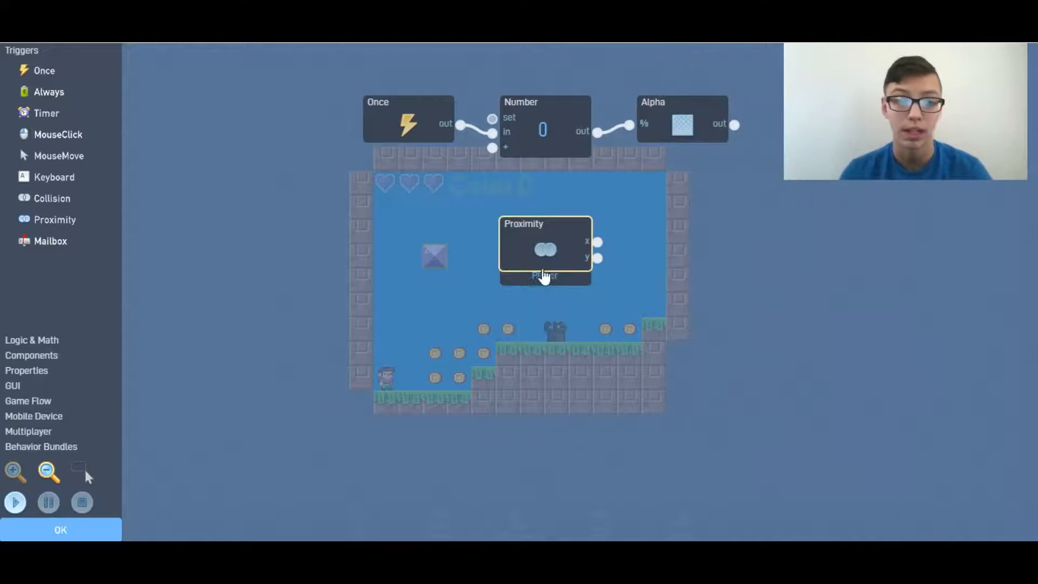
pyautogui.moveTo(554, 243); pyautogui.dragTo(624, 244)
pyautogui.rightClick(697, 230)
pyautogui.click(695, 257)
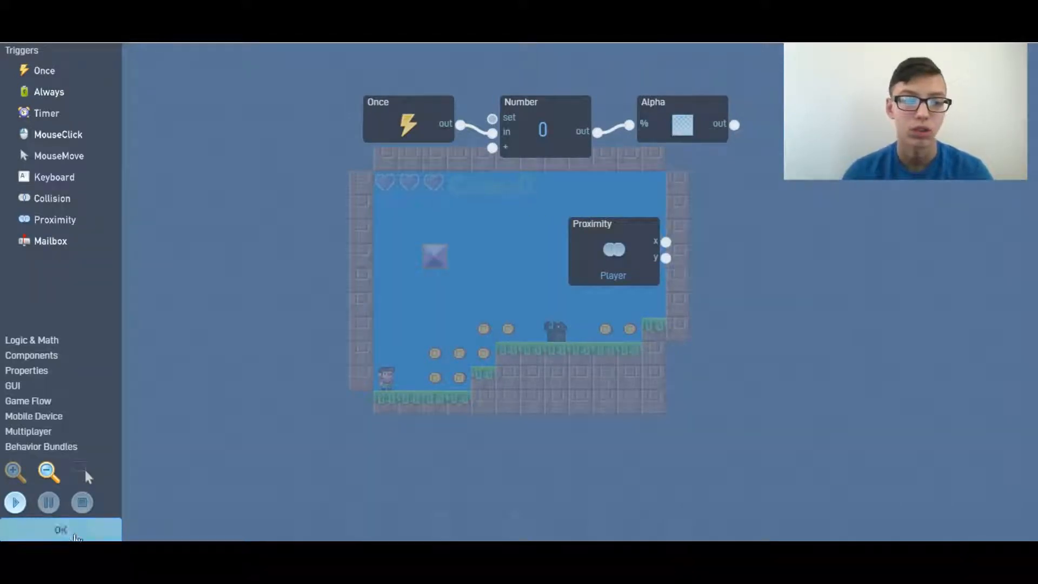
pyautogui.click(60, 530)
pyautogui.click(503, 402)
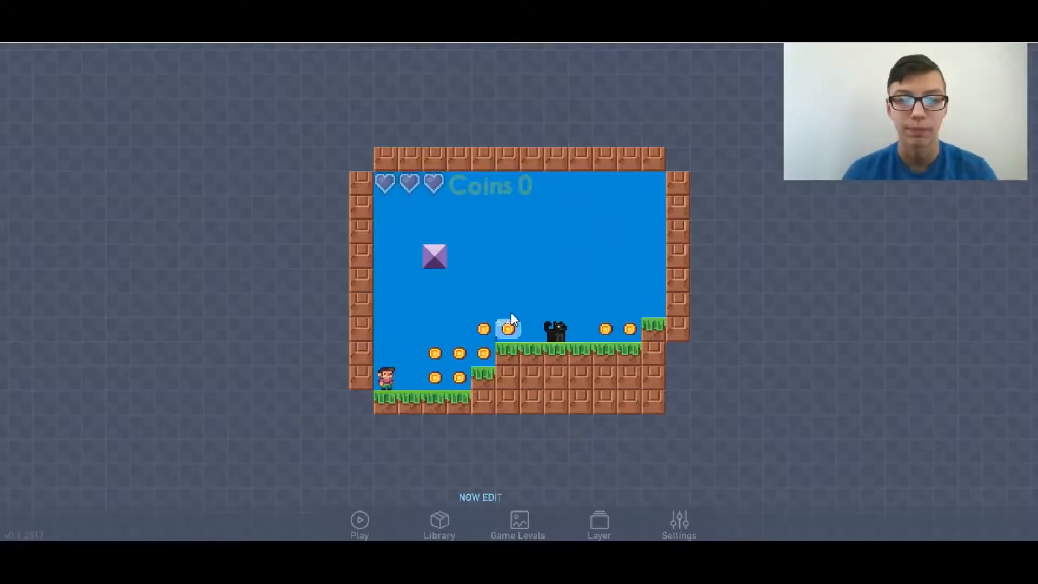
# - Reopen the emitter's Proximity settings, make it output all objects found, and disable triggering only once
pyautogui.click(434, 258)
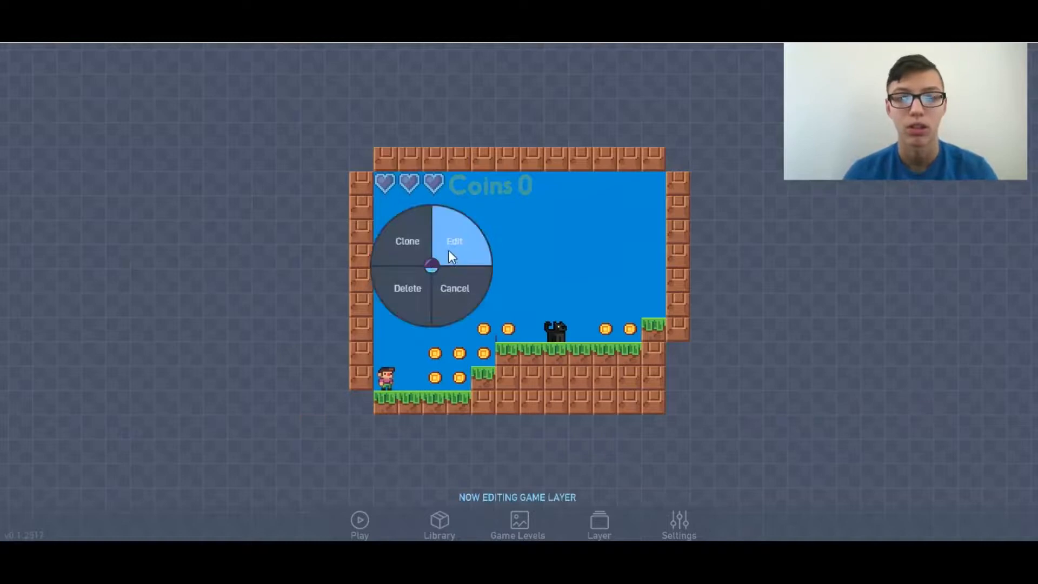
pyautogui.click(451, 246)
pyautogui.click(662, 129)
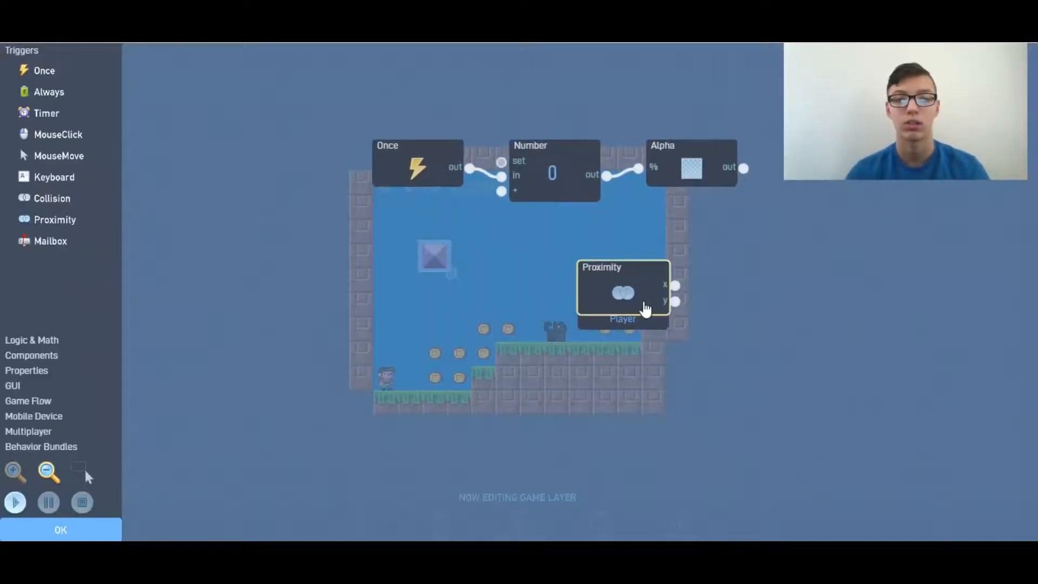
pyautogui.click(602, 295)
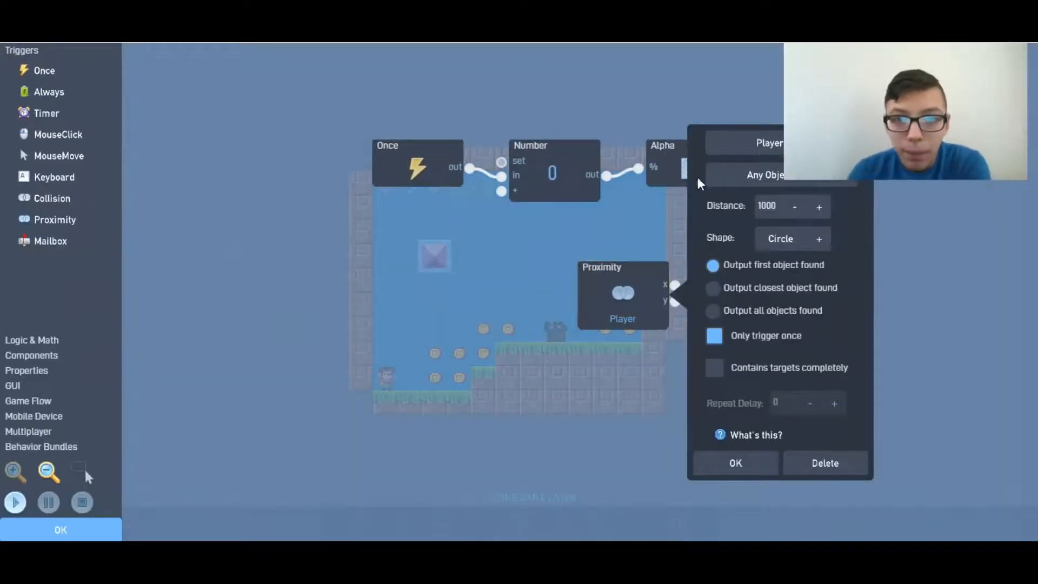
pyautogui.click(726, 153)
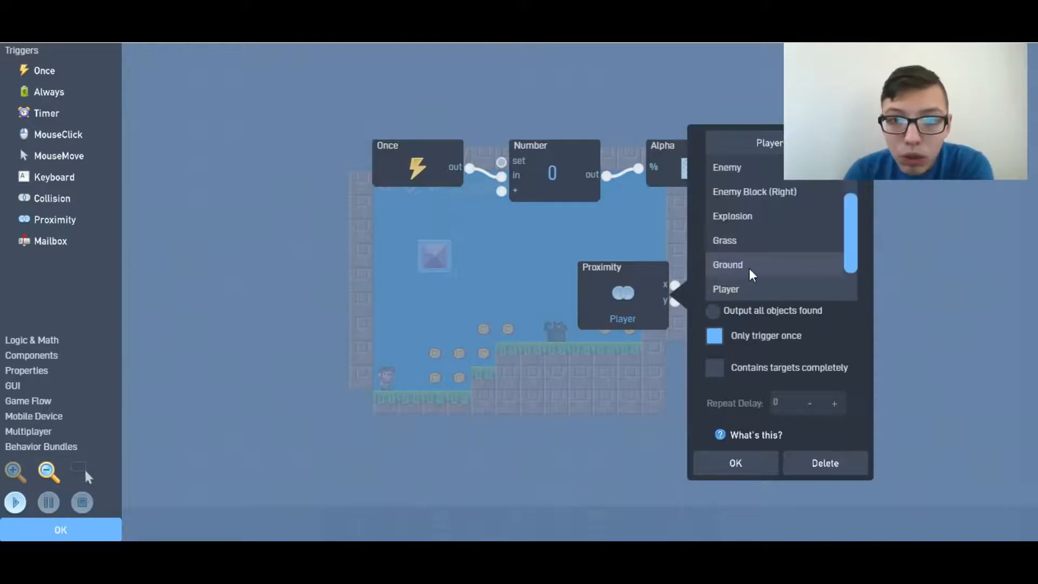
pyautogui.click(723, 285)
pyautogui.click(782, 243)
pyautogui.click(782, 243)
pyautogui.click(713, 310)
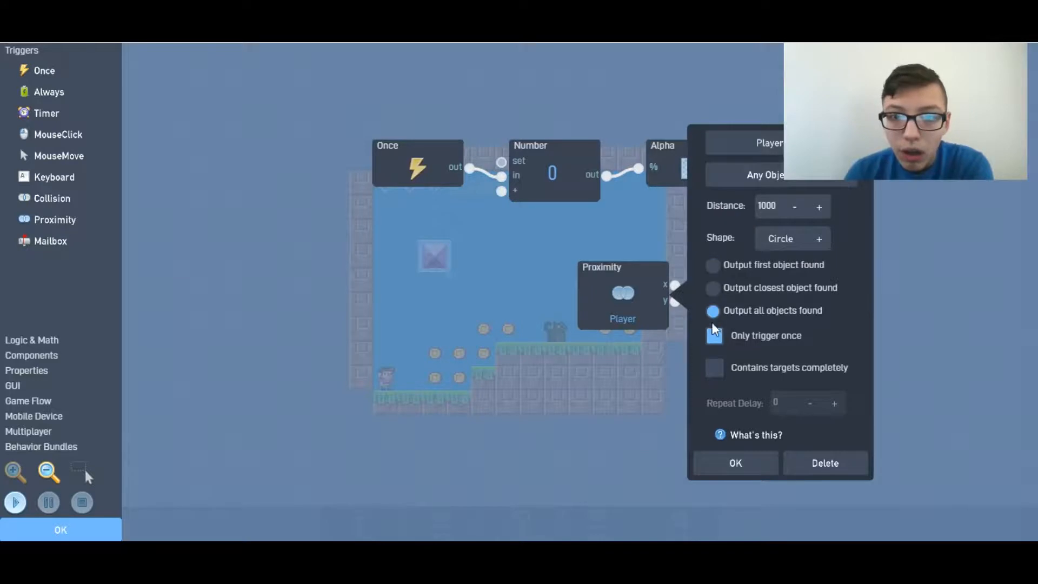
pyautogui.click(715, 332)
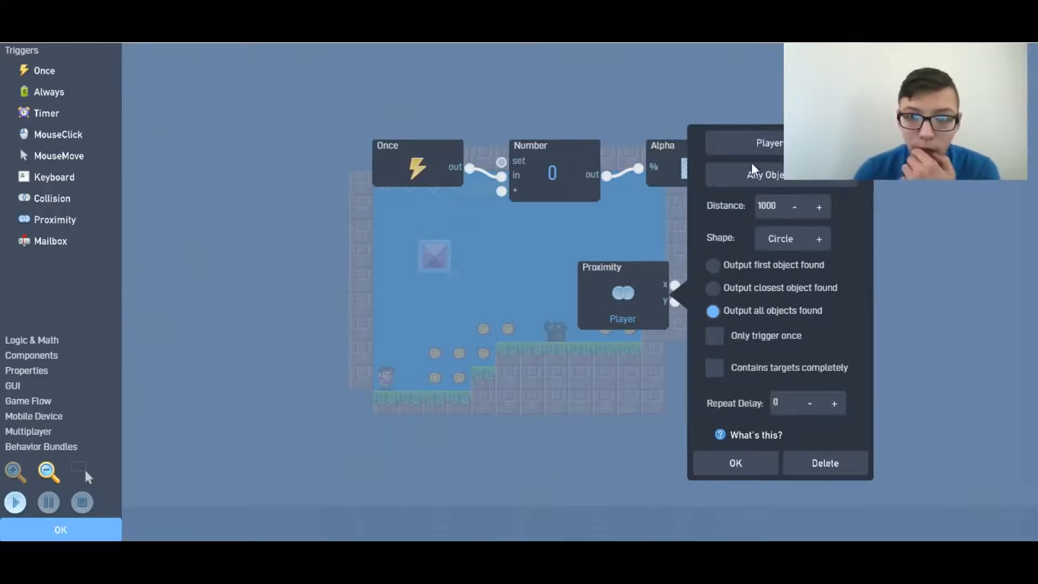
# - Try Proximity distances between 100 and 200 to size the detection circle, and set the distance to 155
pyautogui.moveTo(795, 206); pyautogui.dragTo(737, 210)
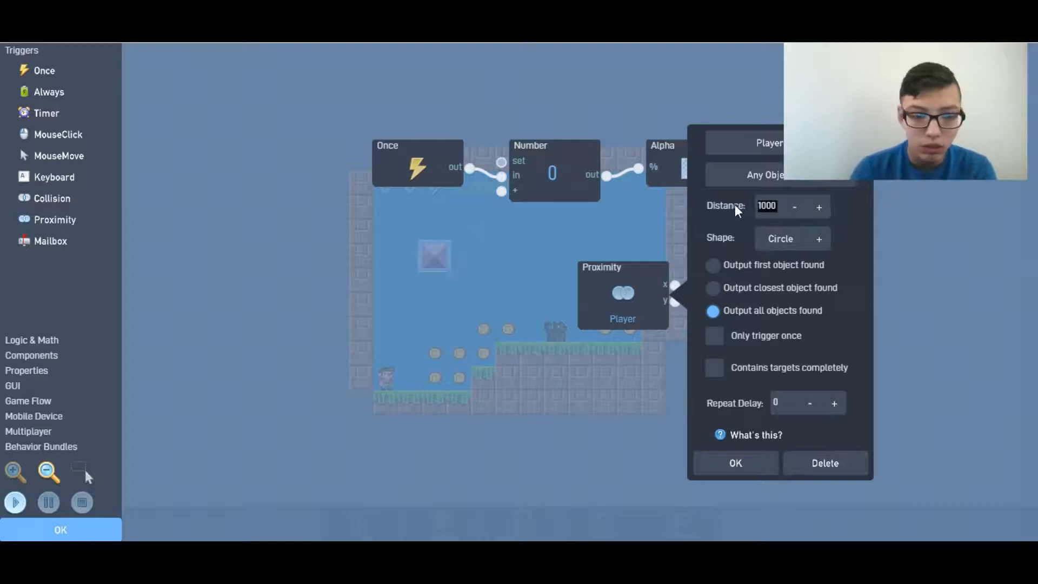
pyautogui.write('100')
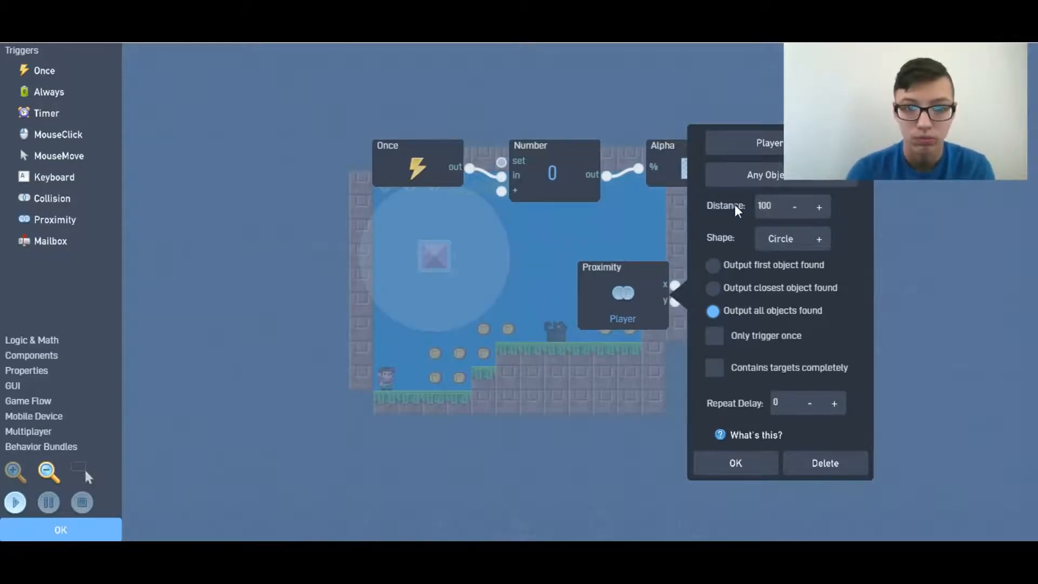
pyautogui.moveTo(773, 206); pyautogui.dragTo(753, 207)
pyautogui.write('200')
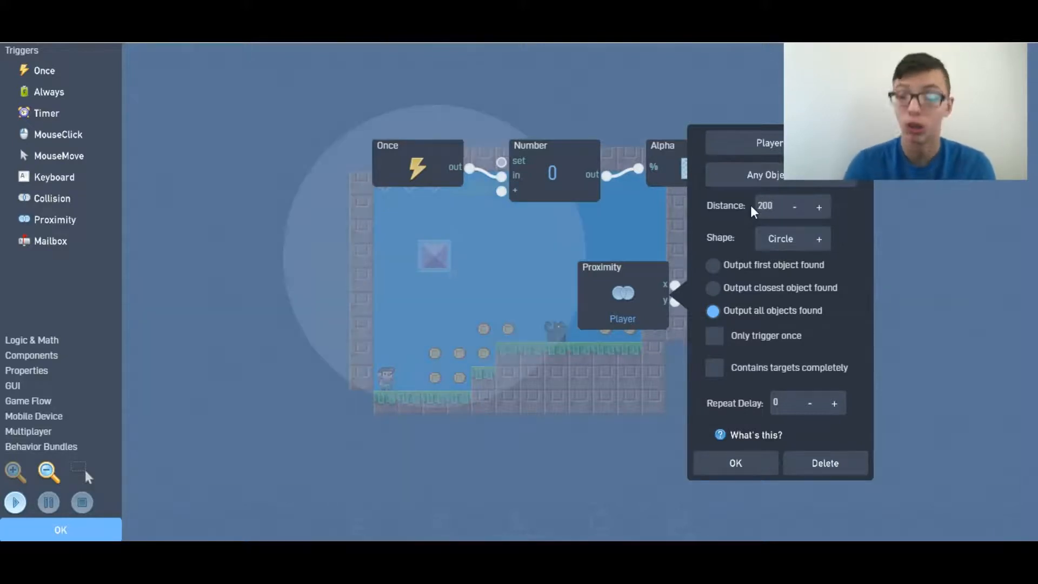
pyautogui.press('BackSpace')
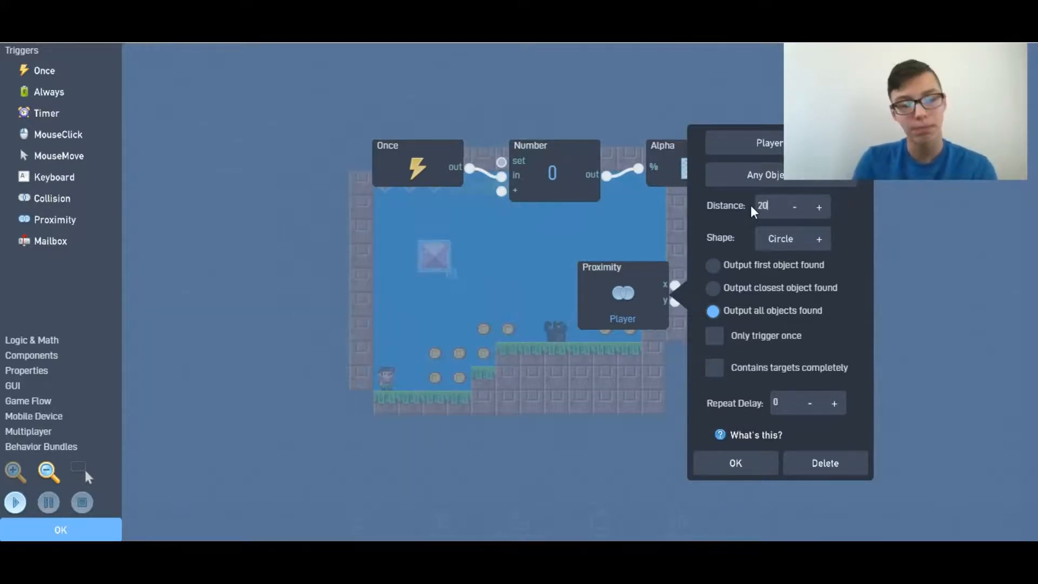
pyautogui.write('0')
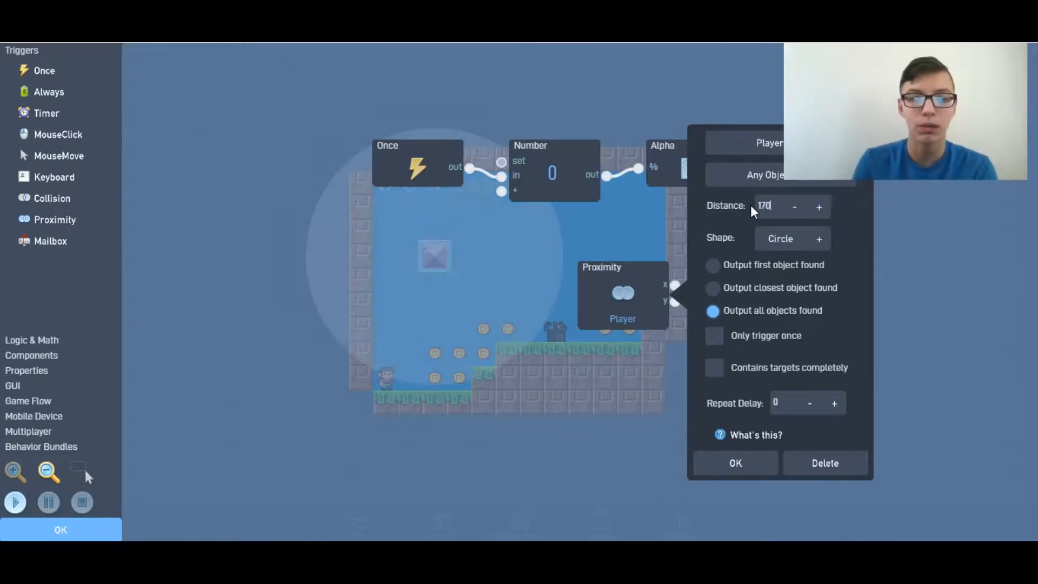
pyautogui.press('BackSpace')
pyautogui.press('BackSpace')
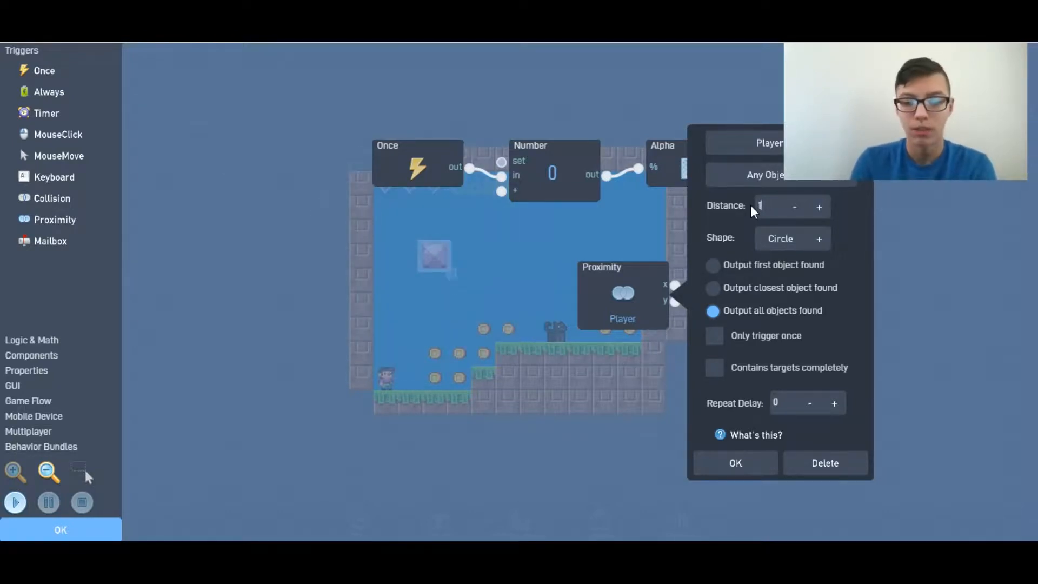
pyautogui.write('60')
pyautogui.press('BackSpace')
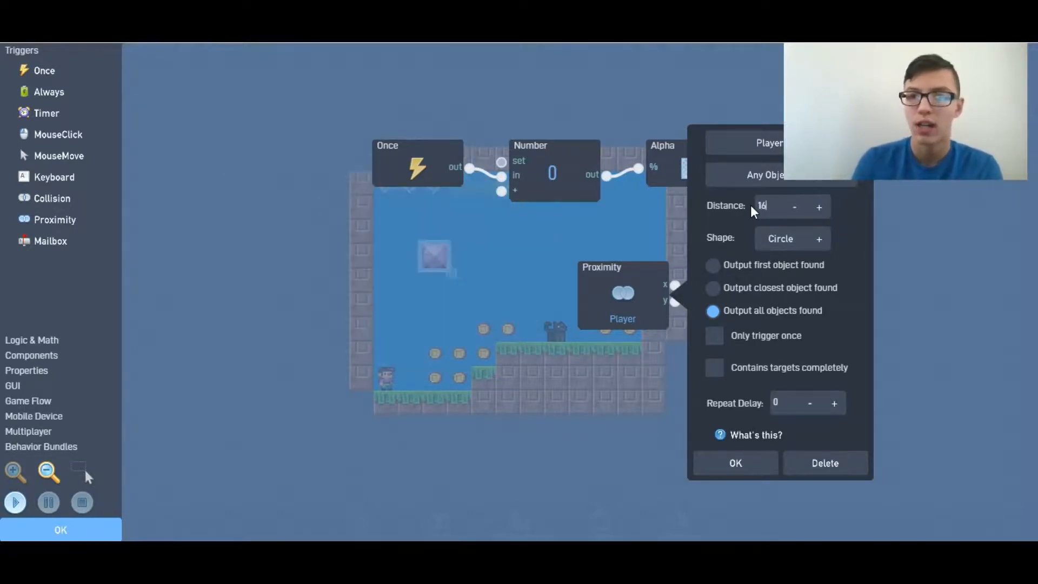
pyautogui.write('50')
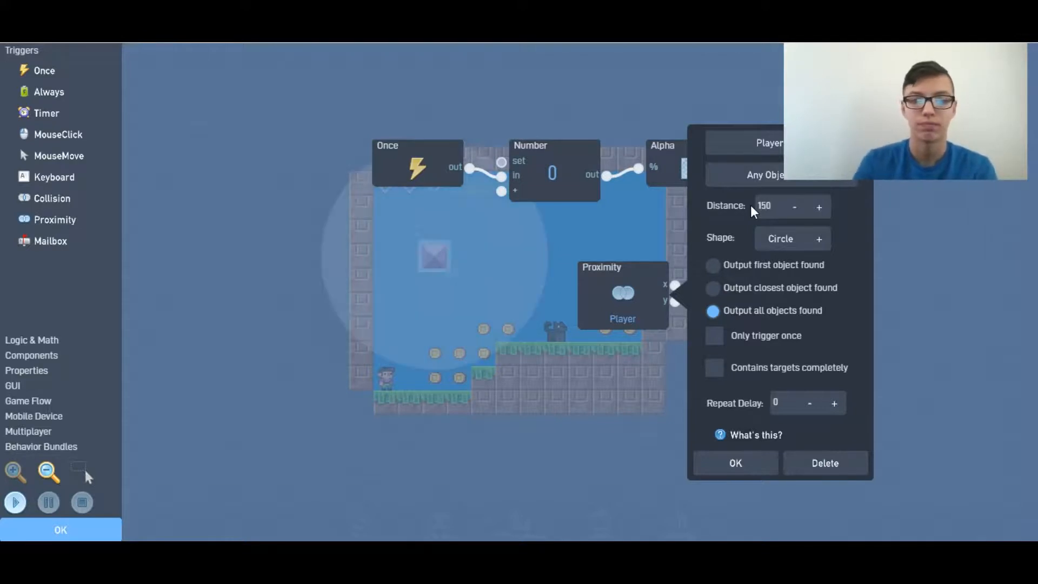
pyautogui.press('BackSpace')
pyautogui.write('5')
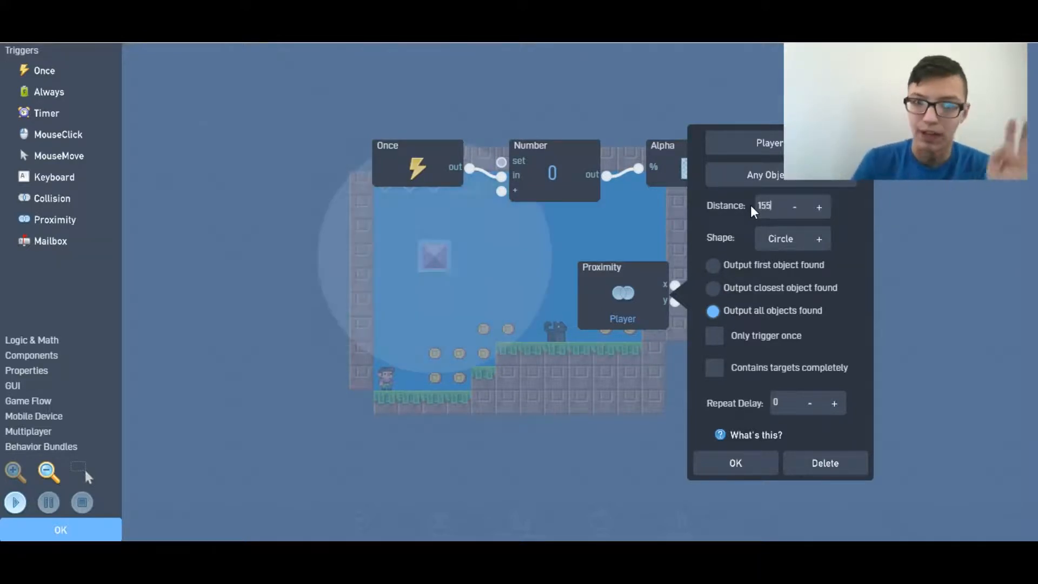
# - Move the Proximity node below the Once node, then add a Timer and connect Proximity's outputs to its start input
pyautogui.click(725, 464)
pyautogui.moveTo(648, 296); pyautogui.dragTo(401, 279)
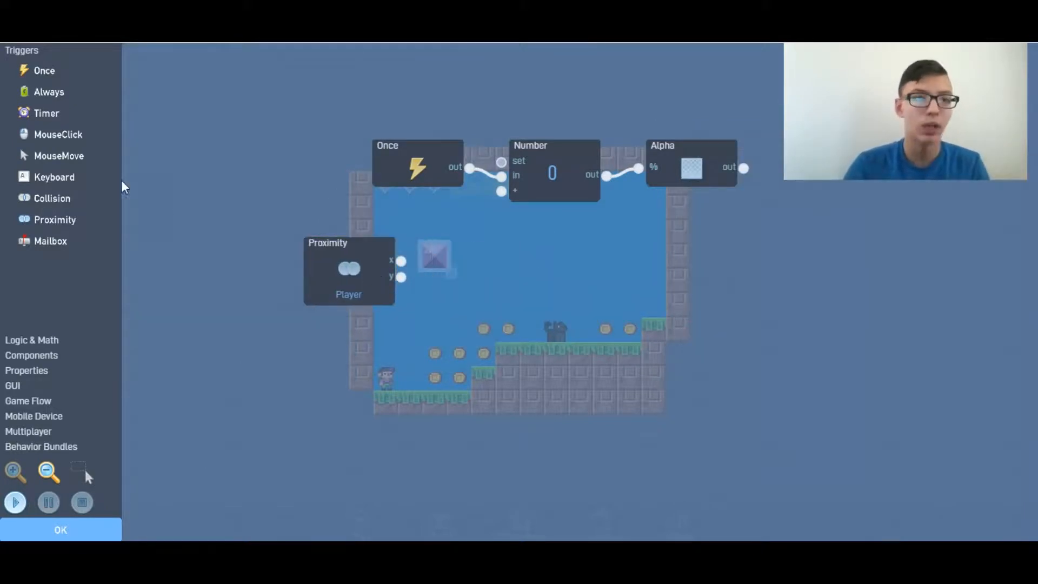
pyautogui.click(46, 113)
pyautogui.moveTo(401, 261); pyautogui.dragTo(501, 283)
# - Set the Timer's delay to 7 tenths of a second and enable Repeat Forever
pyautogui.click(573, 303)
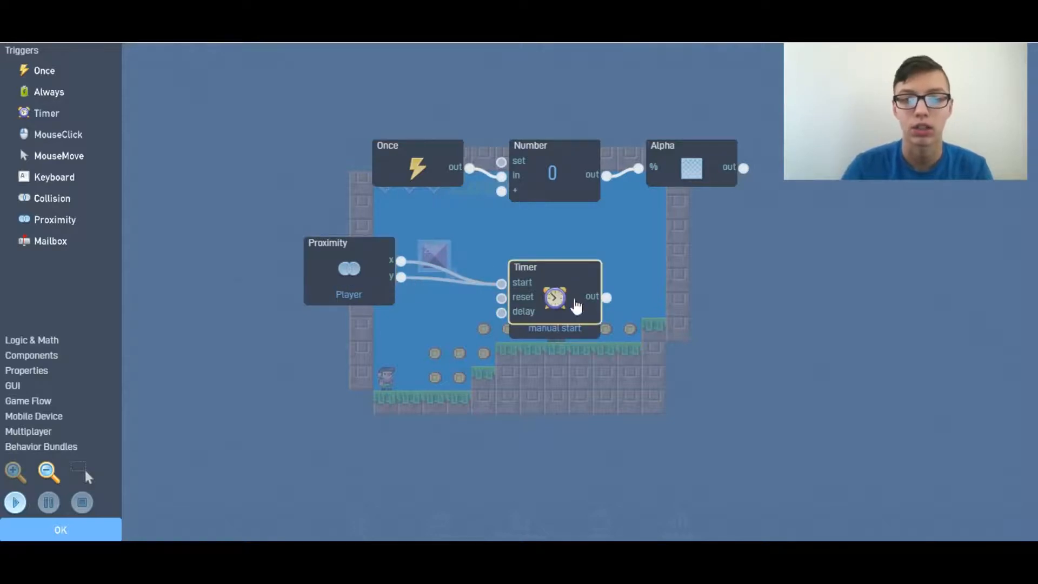
pyautogui.click(573, 303)
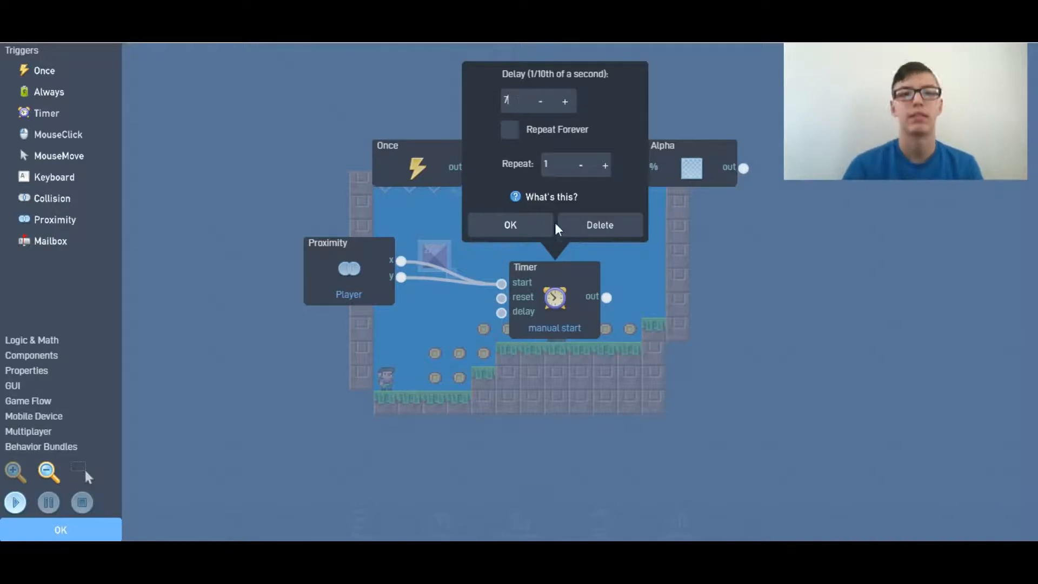
pyautogui.click(510, 129)
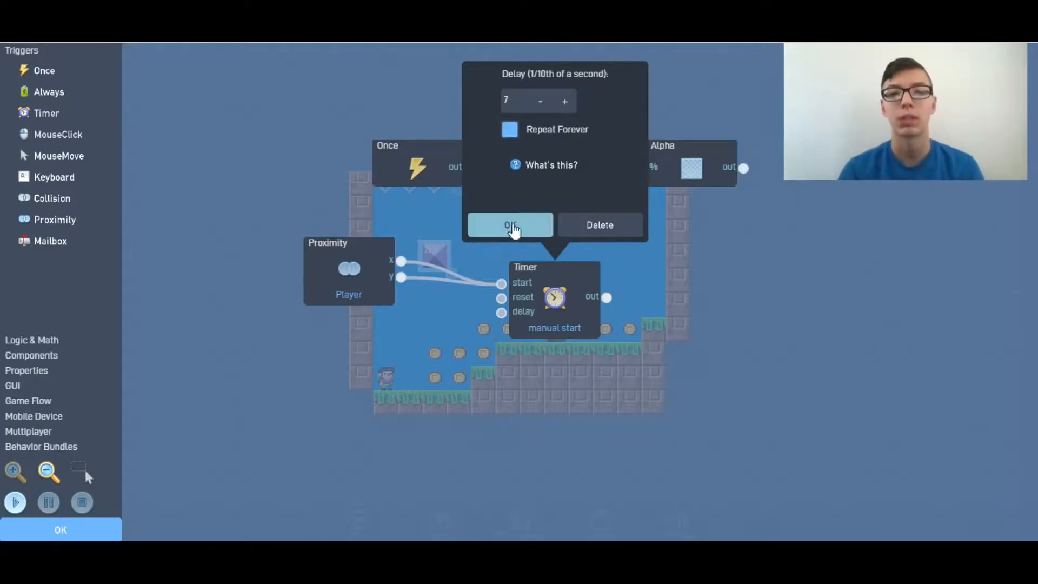
pyautogui.click(513, 227)
# - Disable the Timer's Repeat Forever option and set its repeat count to 10
pyautogui.click(537, 274)
pyautogui.click(510, 154)
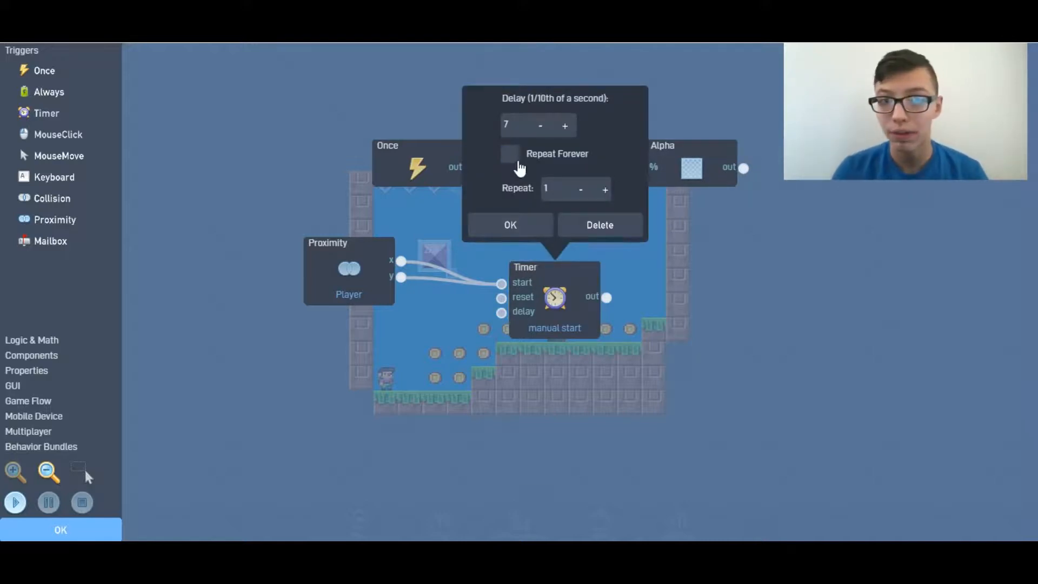
pyautogui.click(558, 188)
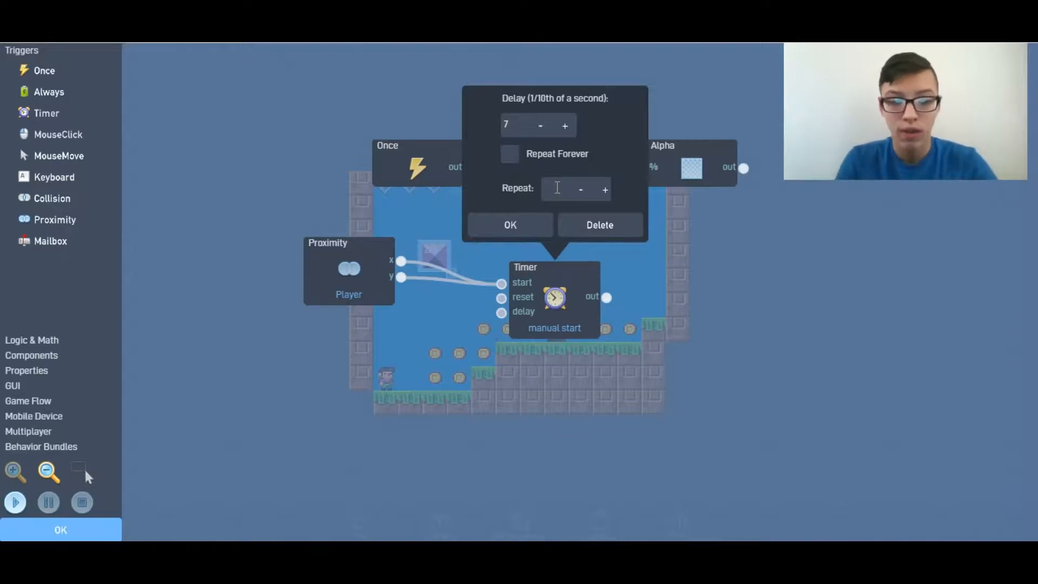
pyautogui.click(524, 217)
pyautogui.moveTo(640, 371); pyautogui.dragTo(595, 308)
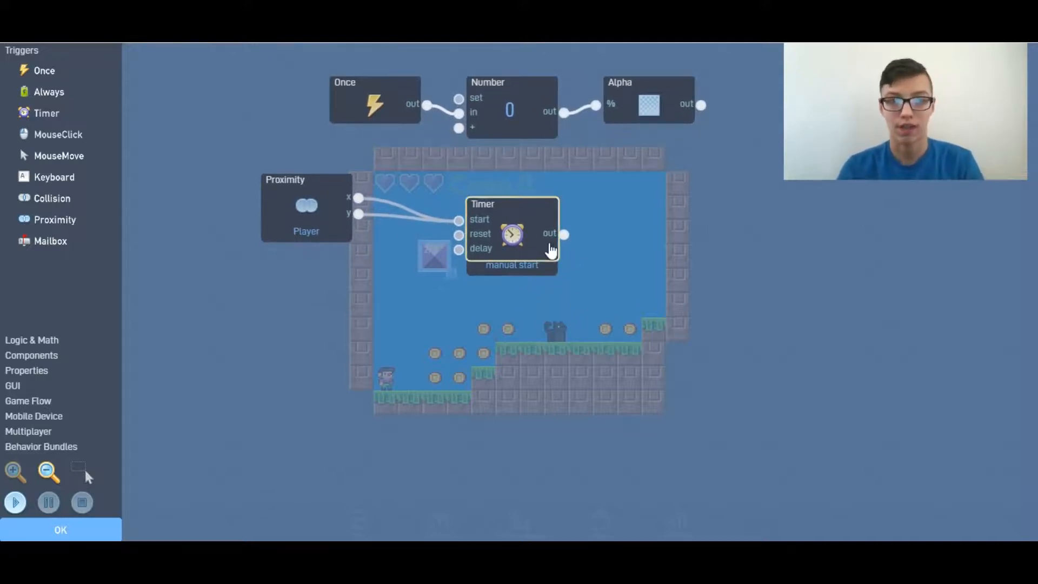
pyautogui.moveTo(449, 325); pyautogui.dragTo(459, 304)
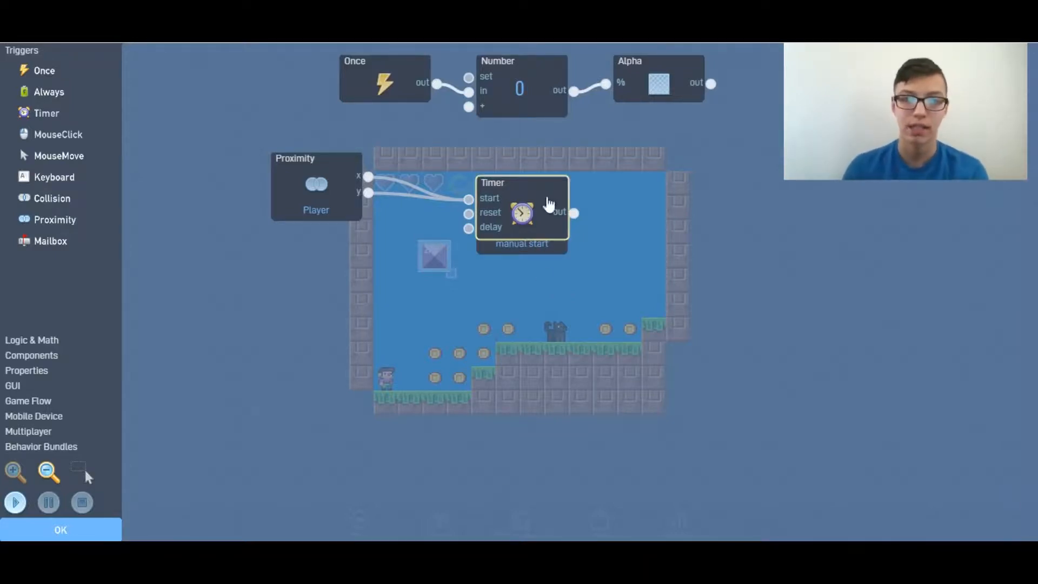
pyautogui.click(552, 208)
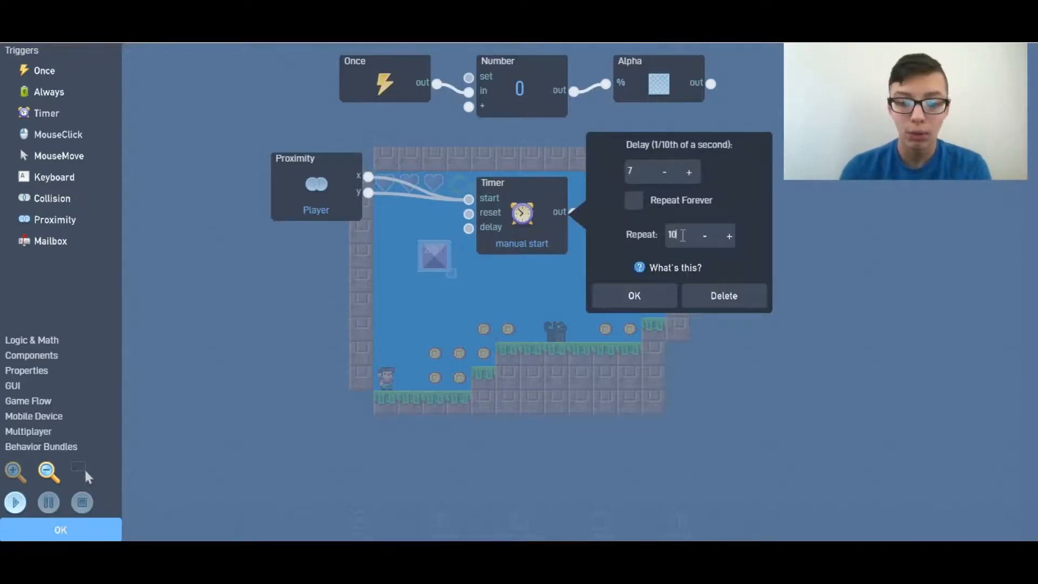
pyautogui.click(647, 297)
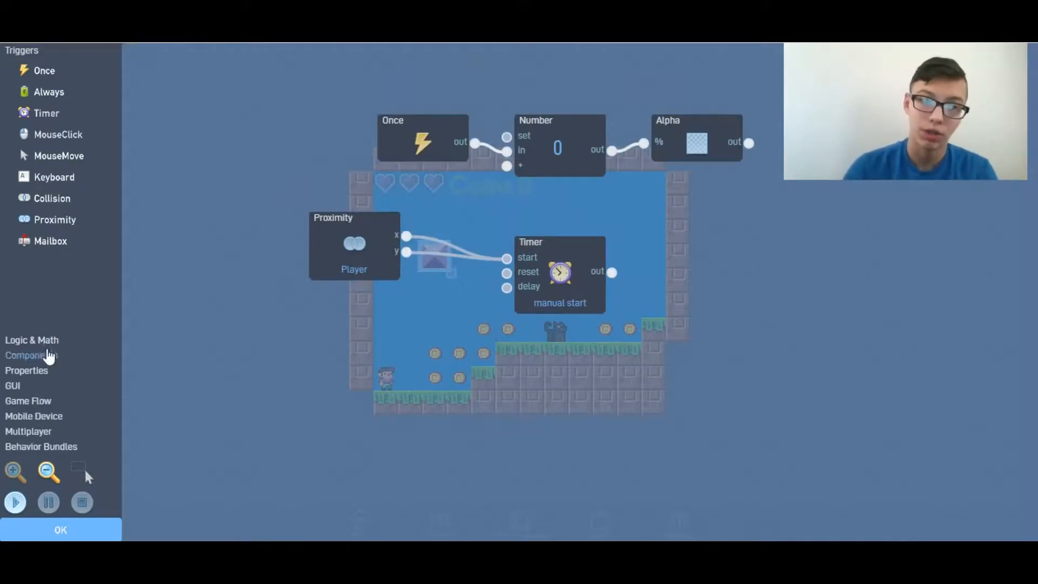
# - Add an Emit component and place it beside the Timer's output
pyautogui.click(48, 357)
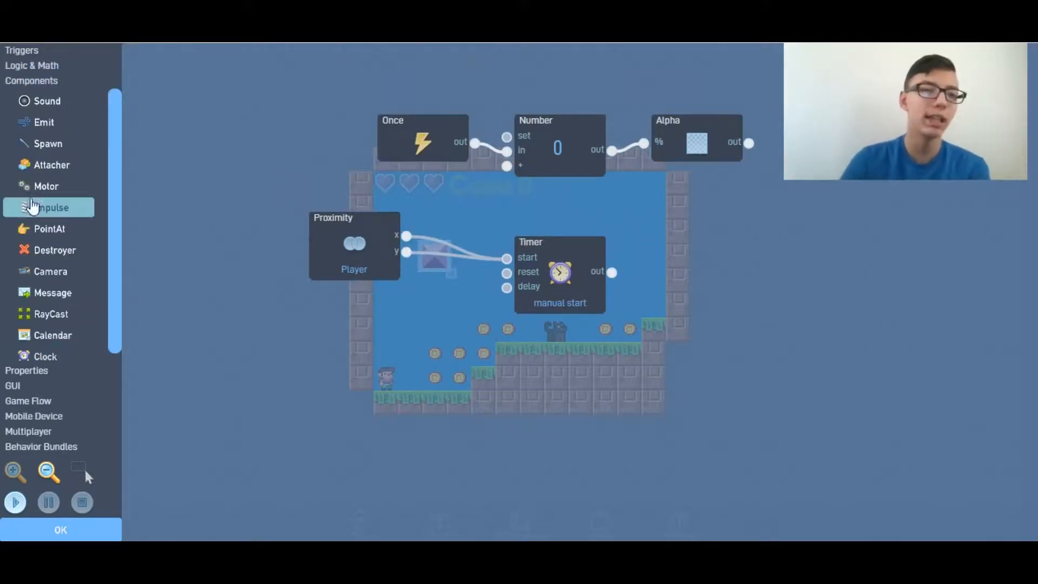
pyautogui.click(44, 122)
pyautogui.moveTo(560, 319); pyautogui.dragTo(671, 301)
pyautogui.click(725, 268)
pyautogui.click(661, 331)
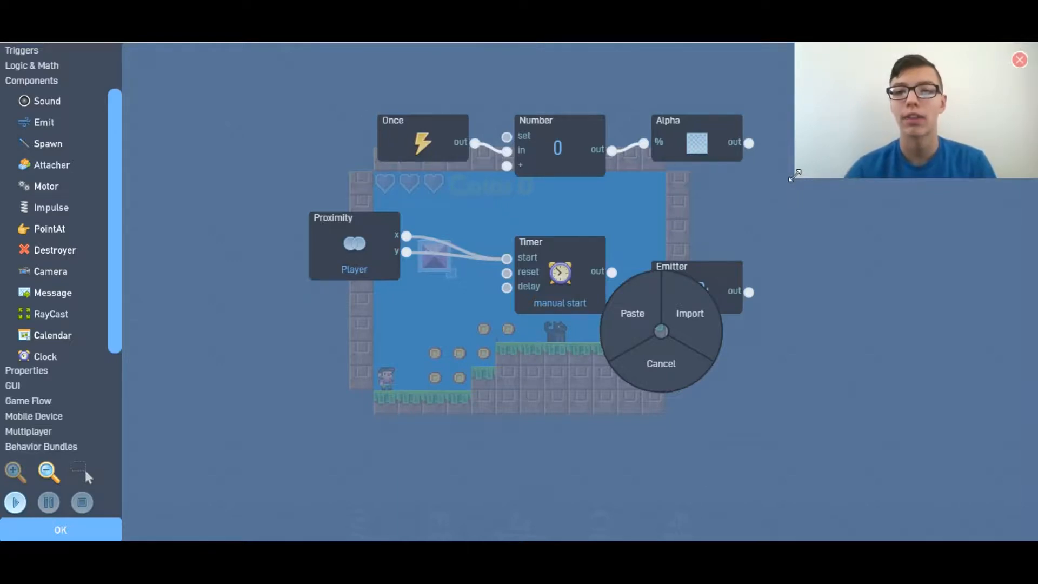
pyautogui.click(677, 360)
pyautogui.click(679, 316)
pyautogui.click(675, 341)
# - Configure the Emitter to emit non-expiring Dinamite objects with an emit force of 5 and an emit angle of 90
pyautogui.click(687, 301)
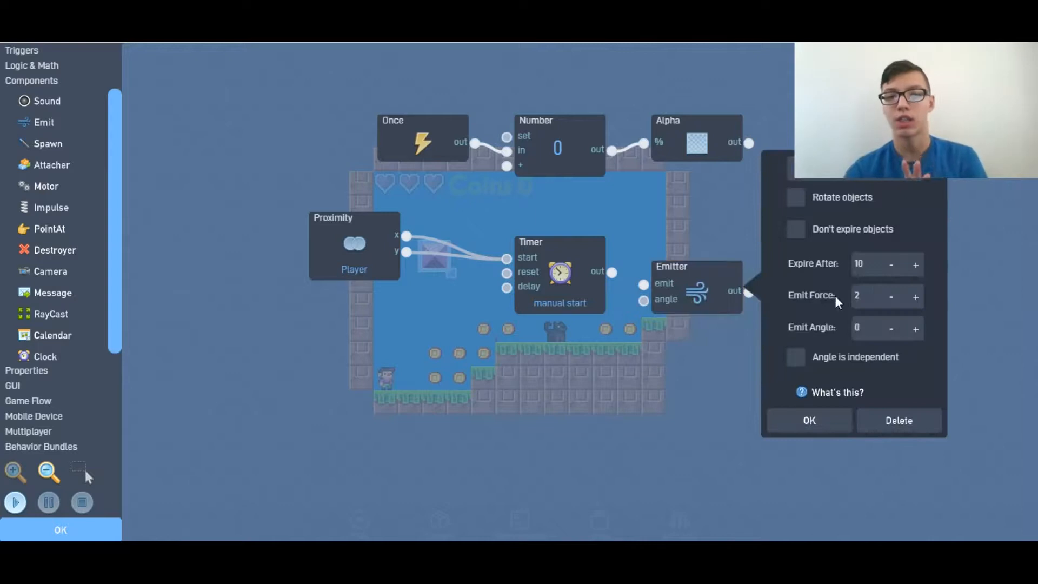
pyautogui.click(865, 329)
pyautogui.press('BackSpace')
pyautogui.write('90')
pyautogui.write('5')
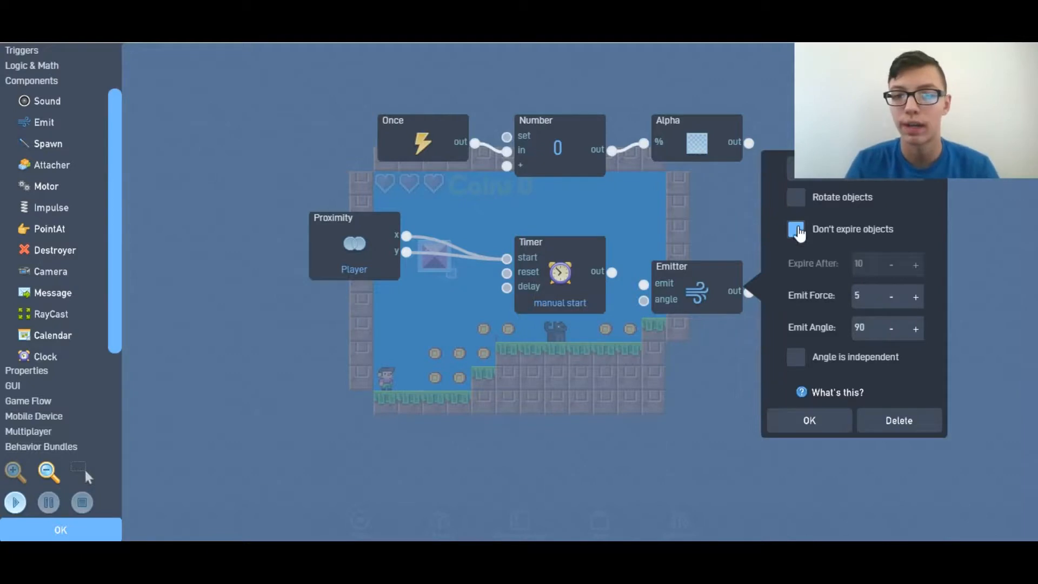
pyautogui.click(793, 172)
pyautogui.click(812, 217)
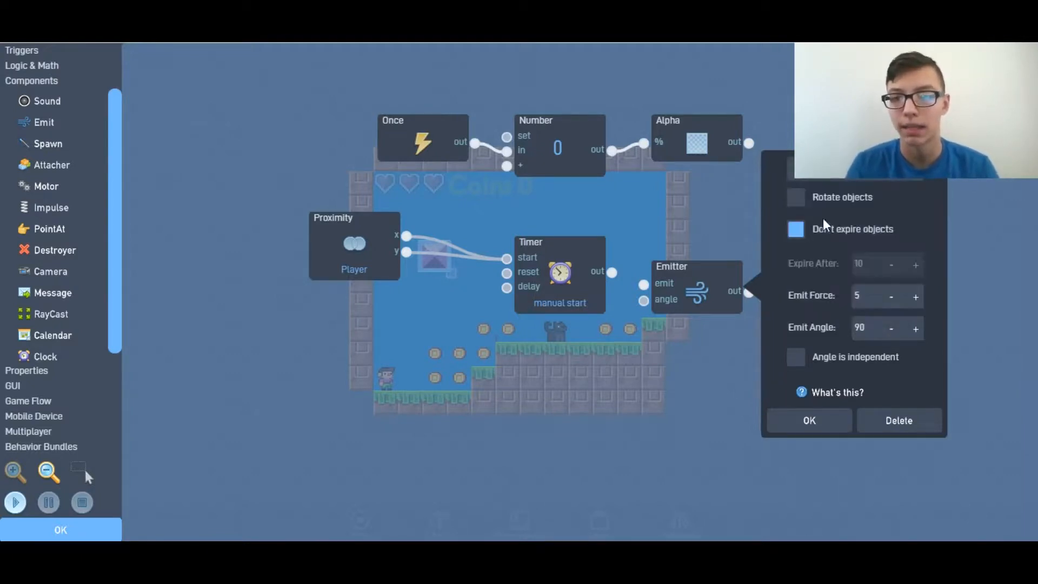
pyautogui.click(809, 420)
# - Connect the Timer's output to the Emitter's emit input, and save and close the emitter's behaviors and settings
pyautogui.moveTo(620, 275); pyautogui.dragTo(643, 285)
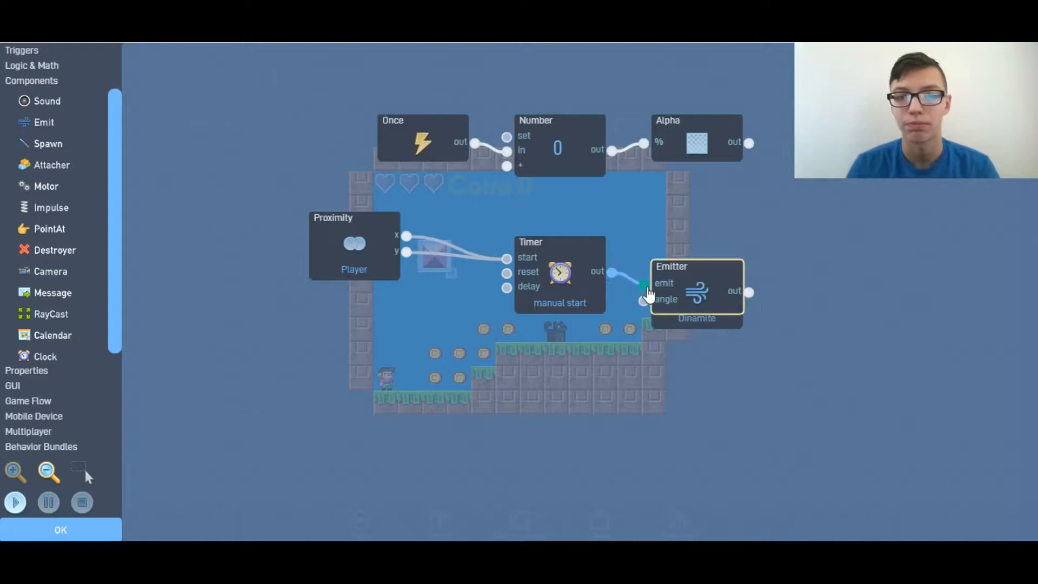
pyautogui.click(81, 532)
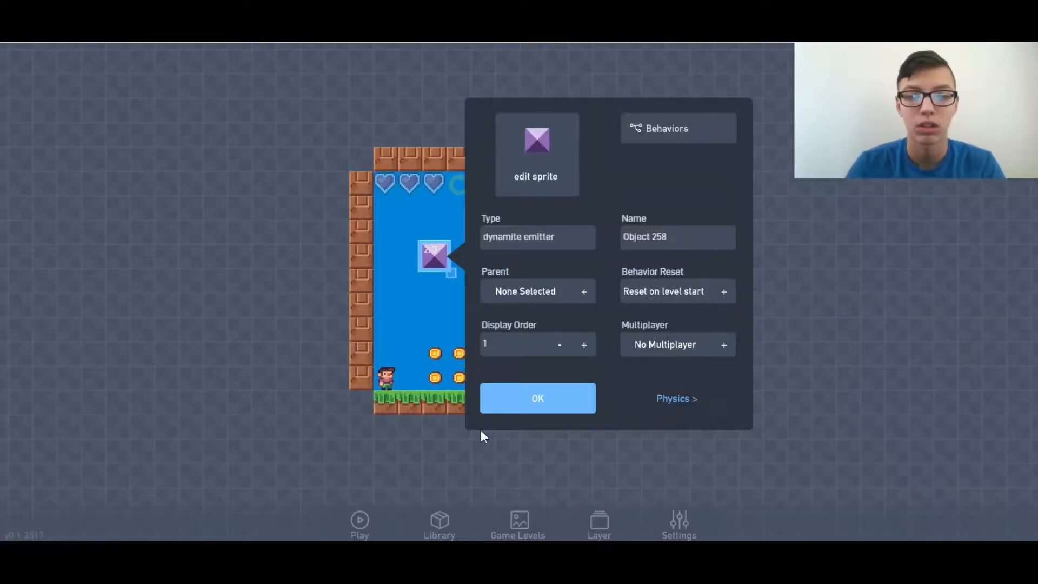
pyautogui.click(537, 398)
# - Playtest the level, running and jumping the player near the emitter to check how it drops dynamite
pyautogui.press('Escape')
pyautogui.press('Right')
pyautogui.press('Up')
pyautogui.press('Right')
pyautogui.press('Up')
pyautogui.press('Right')
pyautogui.press('Right')
pyautogui.press('Up')
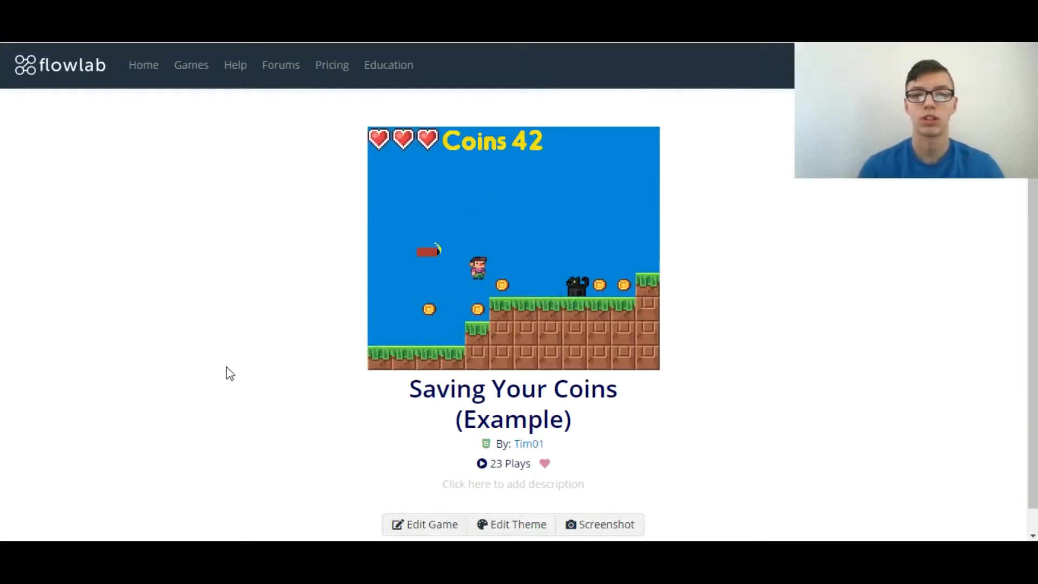
pyautogui.press('Left')
pyautogui.press('Up')
pyautogui.press('Right')
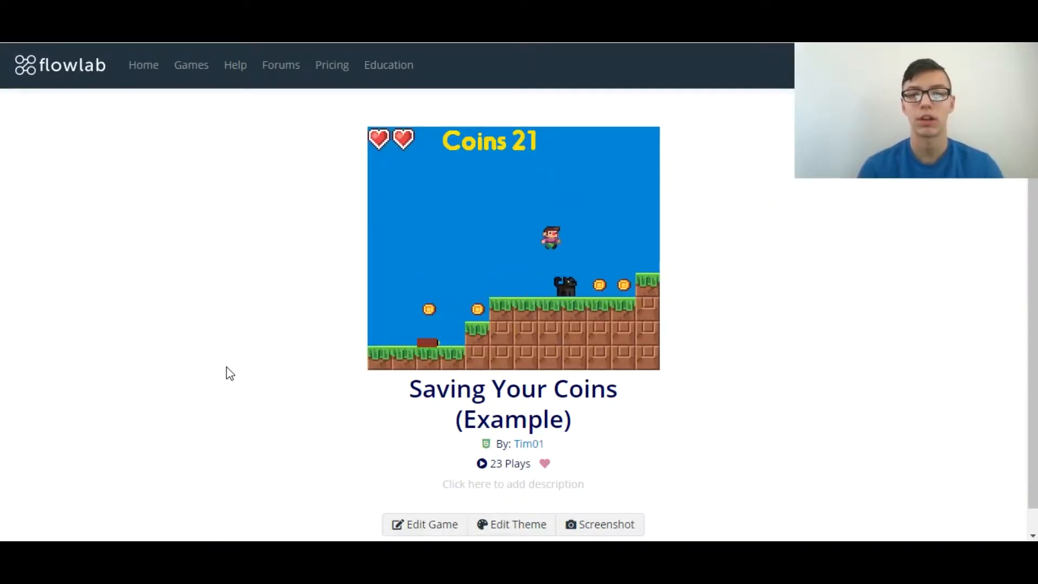
pyautogui.press('Left')
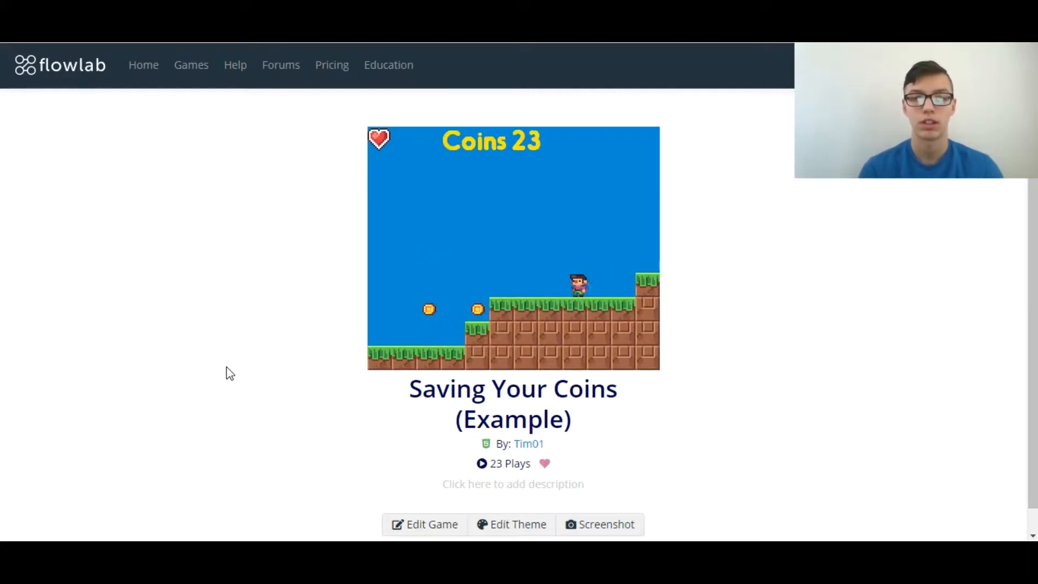
pyautogui.press('Right')
pyautogui.press('Up')
pyautogui.press('Right')
pyautogui.press('Left')
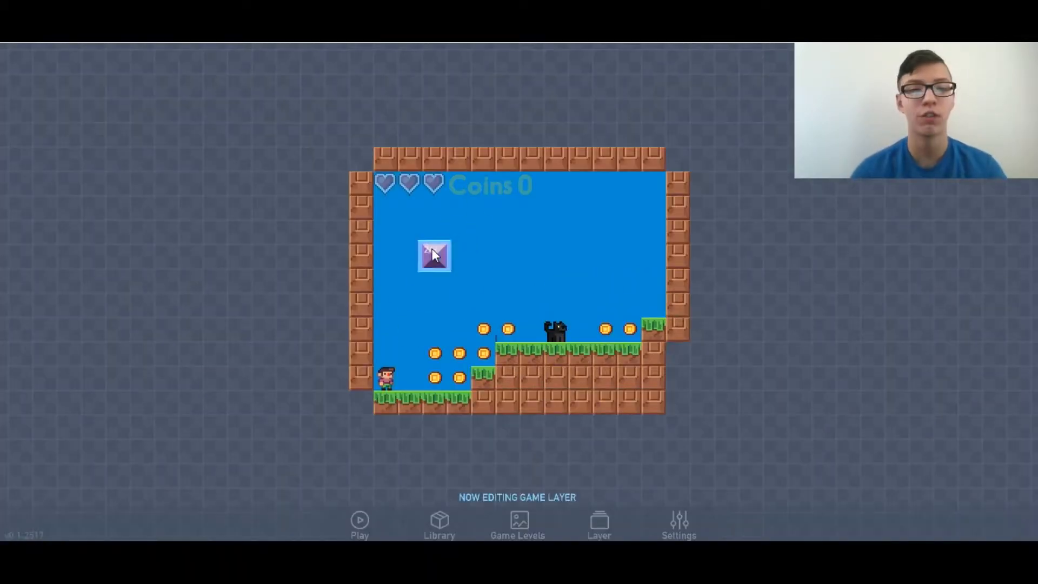
# - Reopen the dynamite emitter's behaviors, review the Timer's settings, and close the emitter again
pyautogui.click(433, 254)
pyautogui.click(468, 222)
pyautogui.click(675, 138)
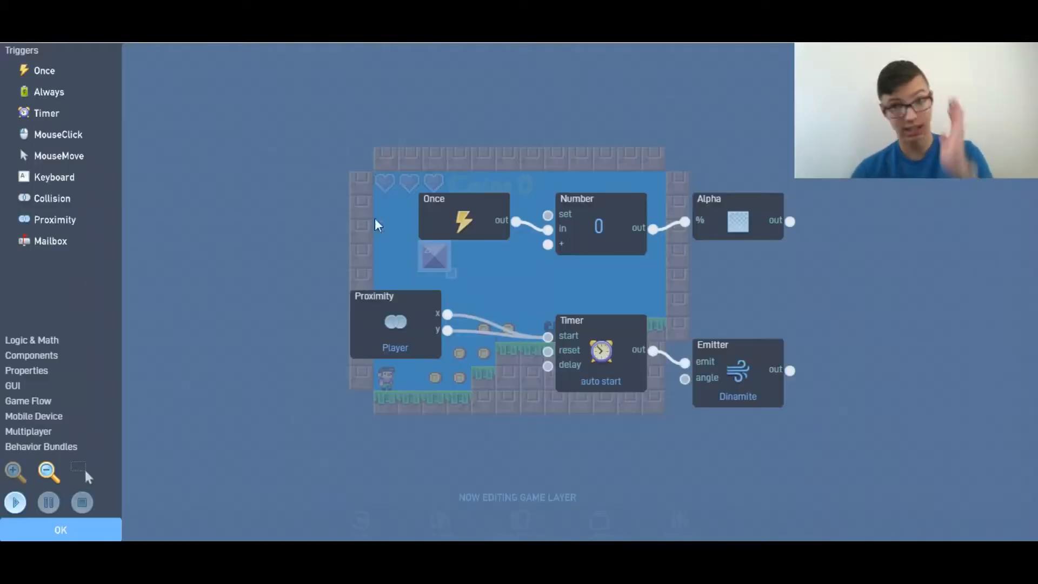
pyautogui.click(592, 367)
pyautogui.click(557, 184)
pyautogui.click(557, 184)
pyautogui.click(557, 278)
pyautogui.moveTo(470, 444); pyautogui.dragTo(473, 404)
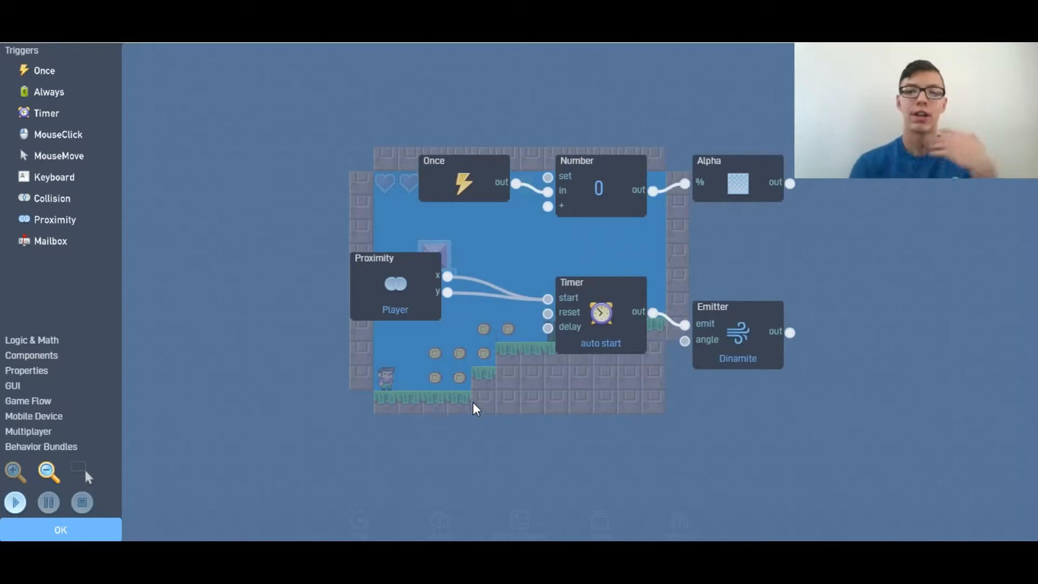
pyautogui.click(24, 529)
pyautogui.click(488, 407)
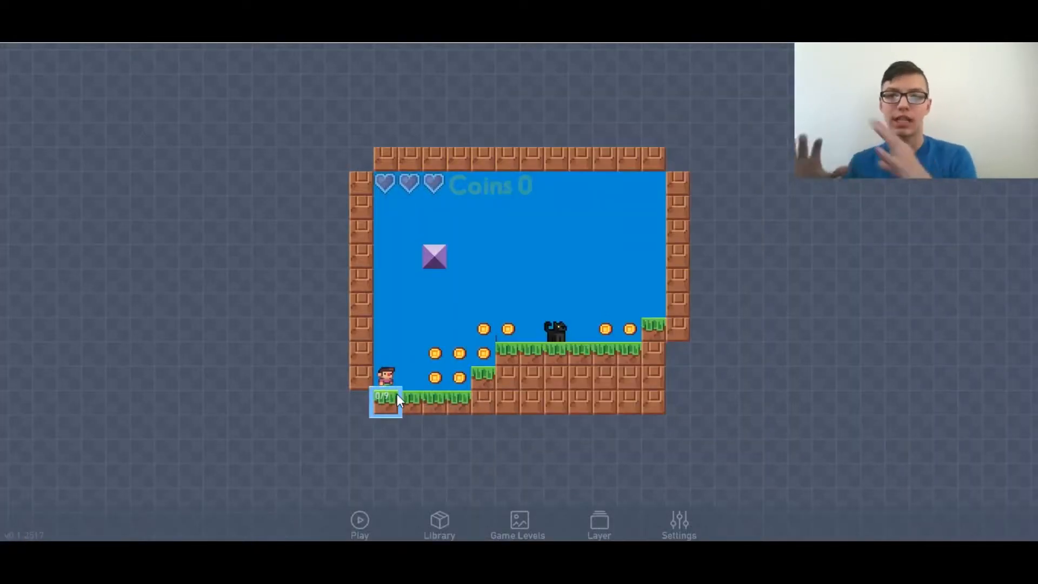
# - Open the behaviors of the third grass block in the level's lowest ground row
pyautogui.click(434, 399)
pyautogui.click(453, 376)
pyautogui.click(654, 239)
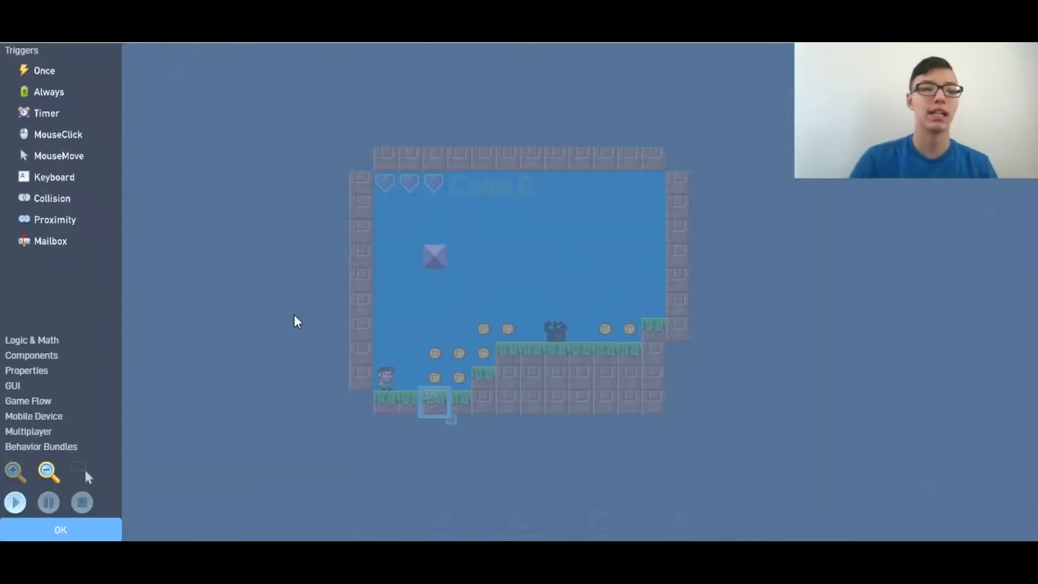
pyautogui.click(38, 202)
pyautogui.moveTo(577, 281); pyautogui.dragTo(374, 190)
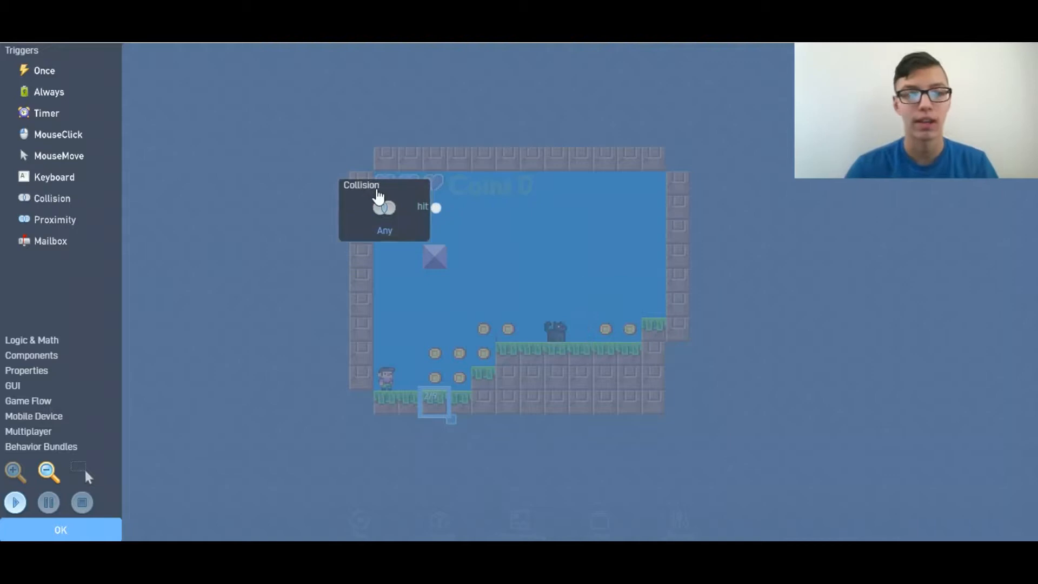
pyautogui.click(374, 190)
pyautogui.click(523, 130)
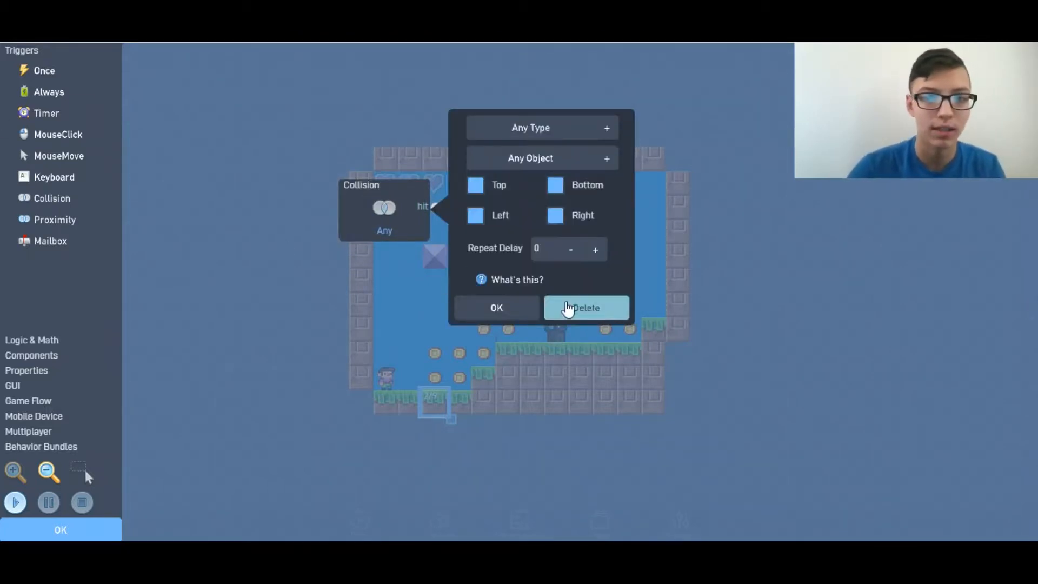
pyautogui.click(569, 304)
# - Add a Proximity trigger targeting the Explosion type, make it output all objects found, and disable triggering only once
pyautogui.click(60, 221)
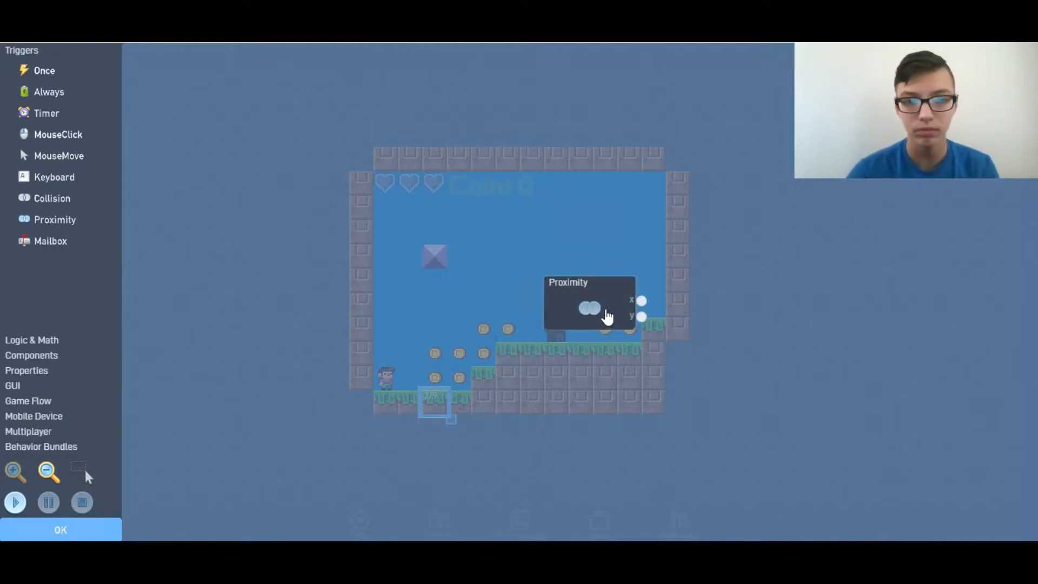
pyautogui.click(607, 318)
pyautogui.click(719, 187)
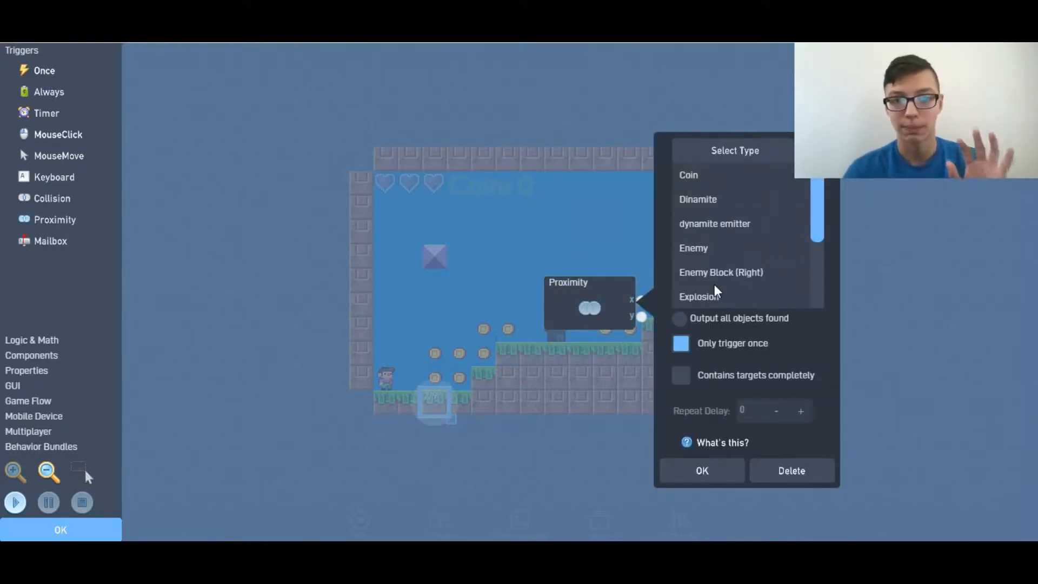
pyautogui.scroll(-2, 718, 292)
pyautogui.click(703, 244)
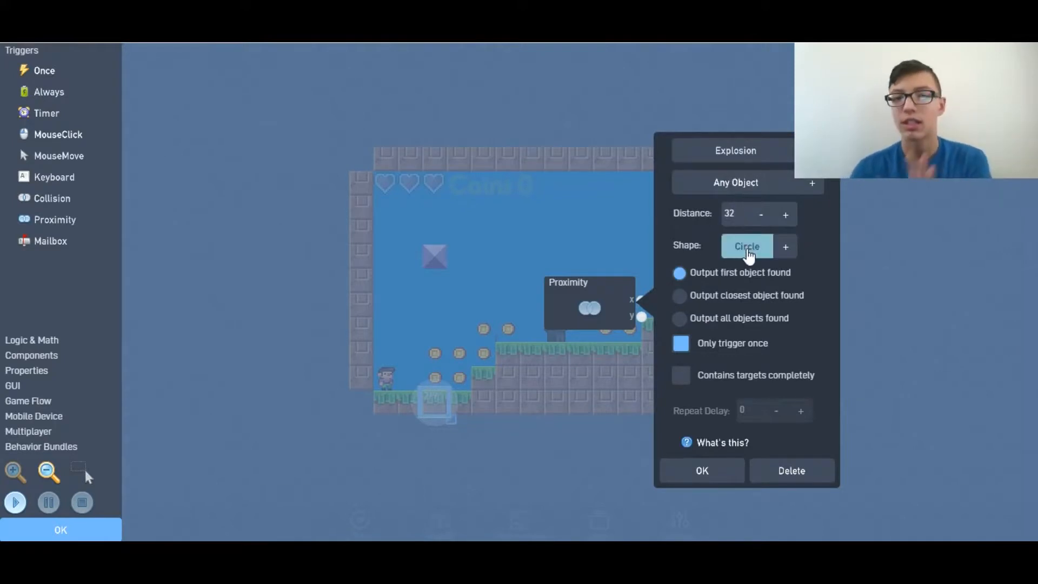
pyautogui.click(679, 318)
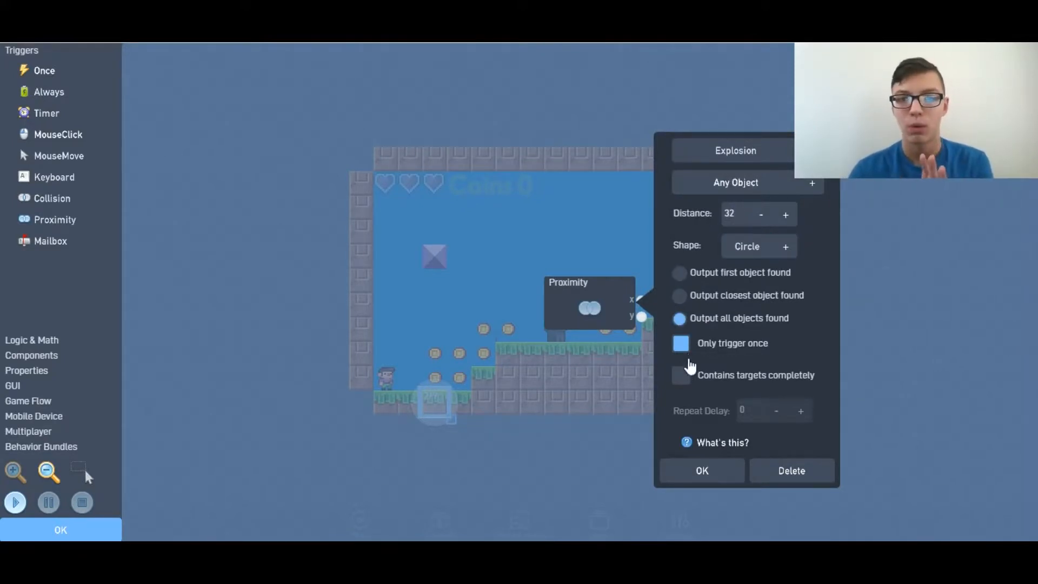
pyautogui.click(681, 343)
pyautogui.click(723, 479)
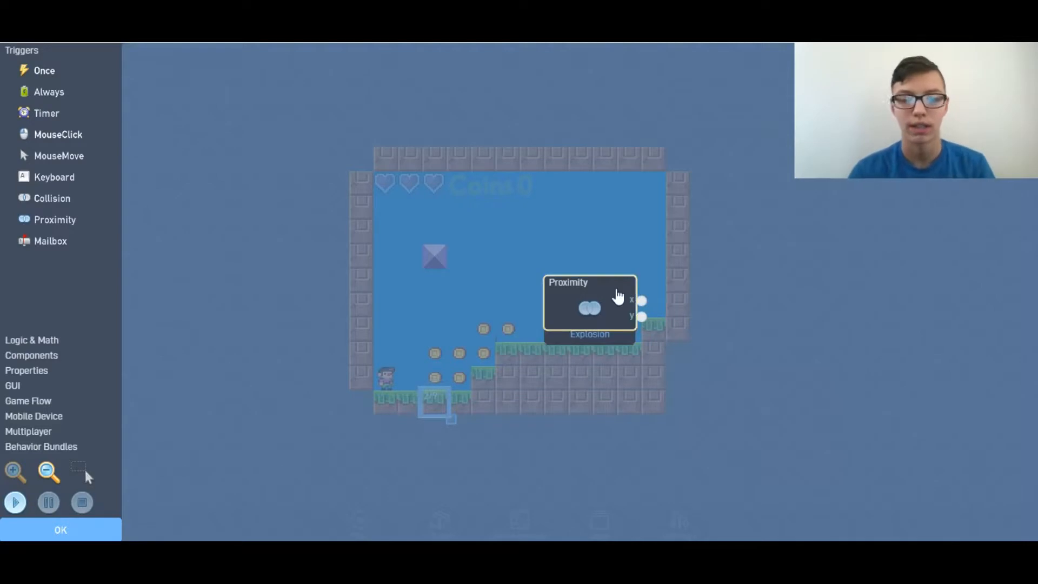
# - Reposition the Proximity node, add a Destroyer component beside it, and connect the Proximity output to the Destroyer
pyautogui.moveTo(576, 281); pyautogui.dragTo(438, 233)
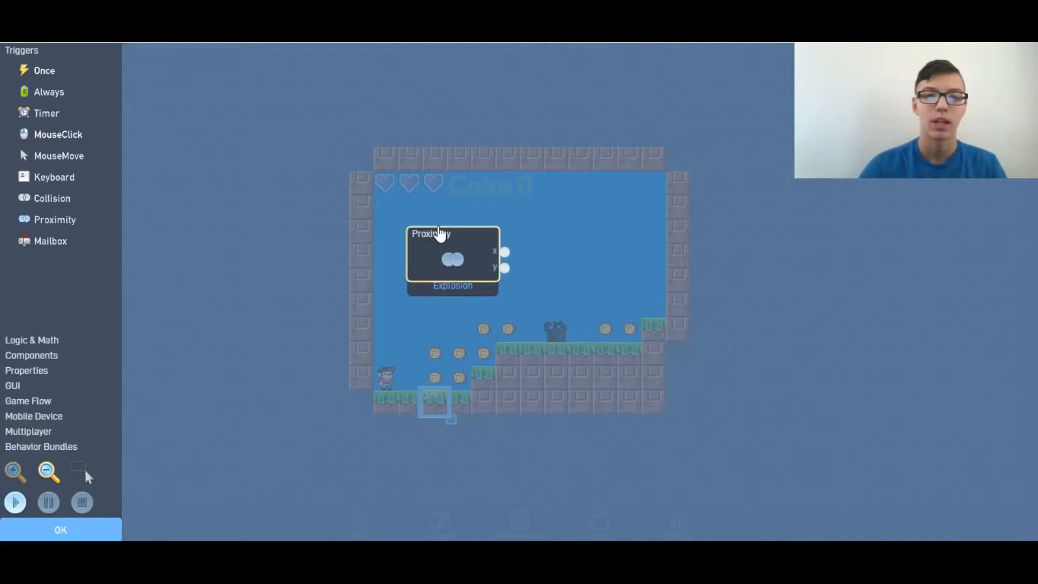
pyautogui.click(75, 362)
pyautogui.moveTo(75, 249); pyautogui.dragTo(604, 325)
pyautogui.moveTo(504, 252); pyautogui.dragTo(537, 305)
# - Set the grass block's Proximity distance to 50
pyautogui.click(473, 271)
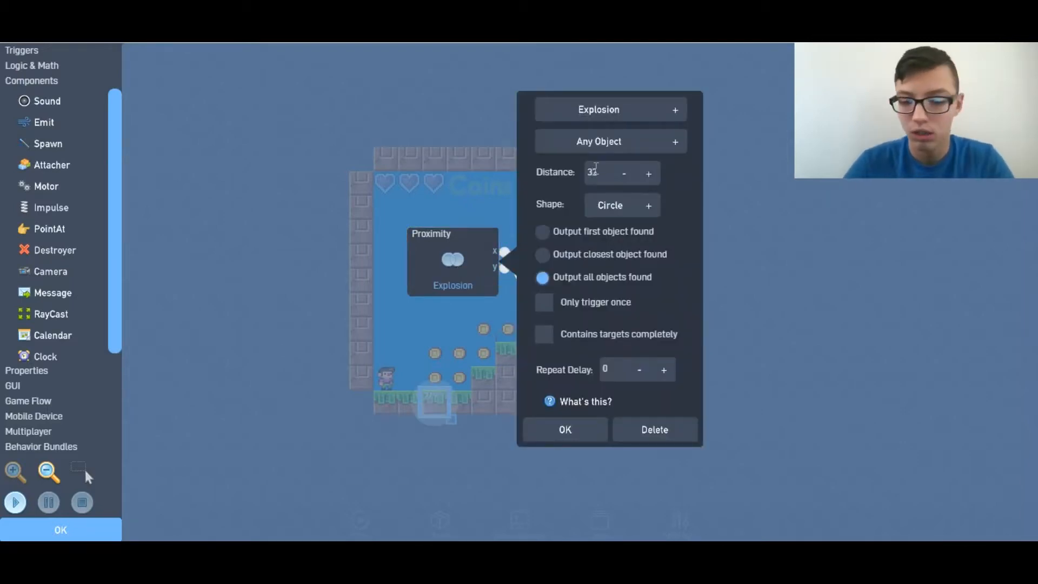
pyautogui.doubleClick(596, 167)
pyautogui.write('50')
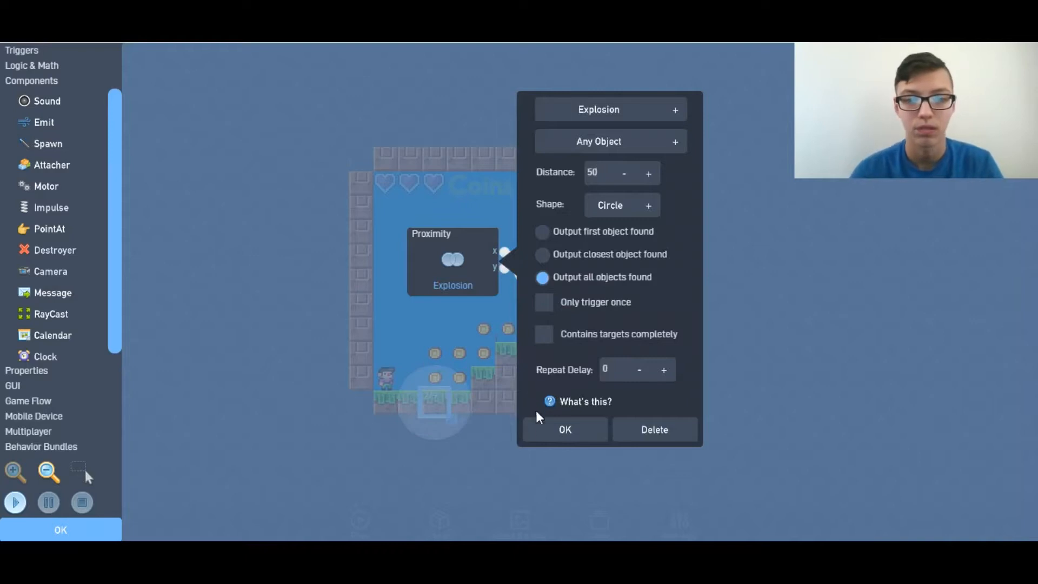
# - Apply the Proximity settings and close the grass block's behaviors and properties
pyautogui.click(541, 426)
pyautogui.click(103, 526)
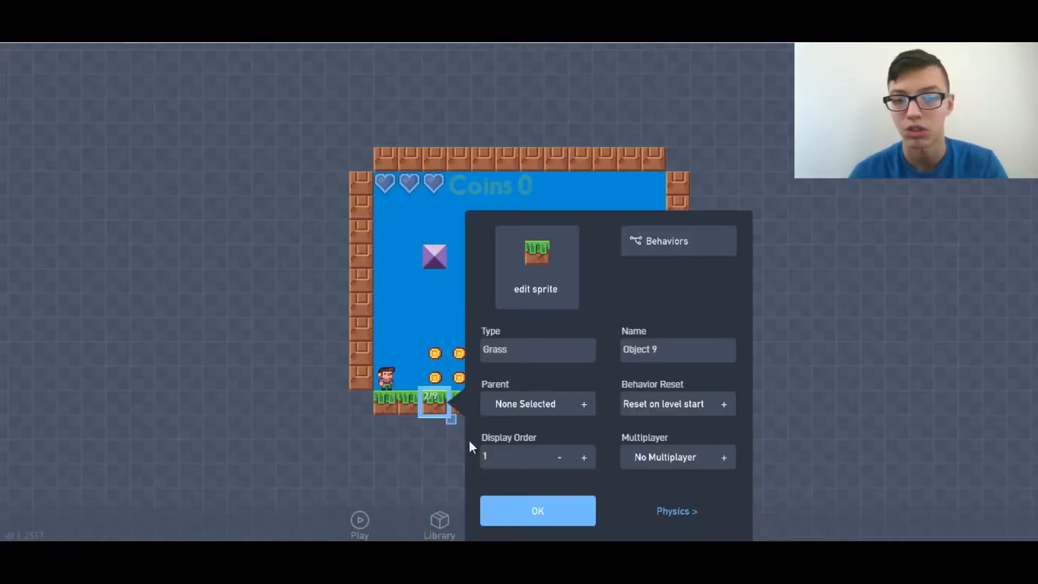
pyautogui.click(519, 508)
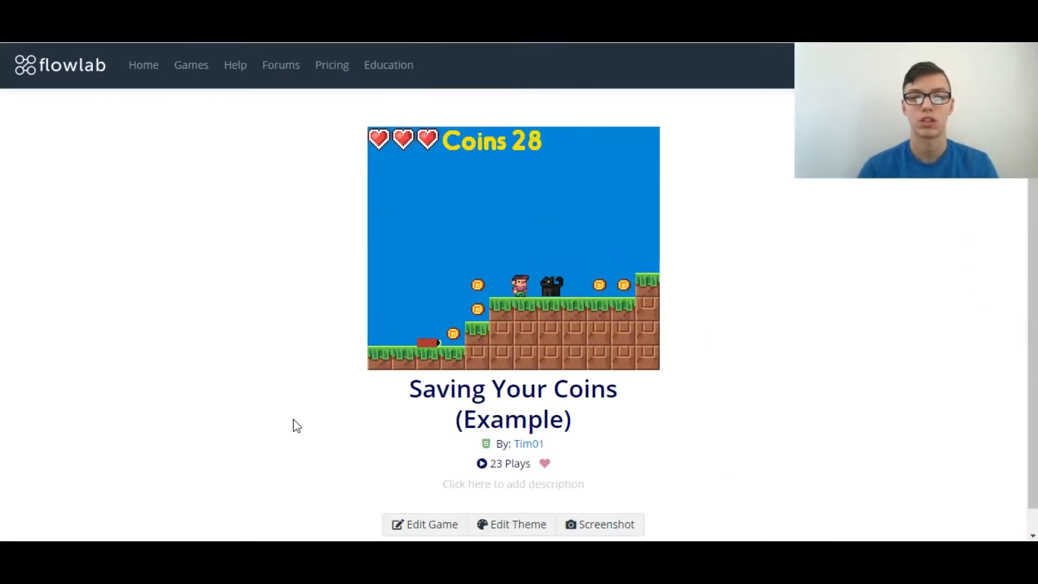
# - Playtest the level, moving and jumping the player past the enemy to check that dynamite explosions destroy the grass blocks
pyautogui.press('Left')
pyautogui.press('Up')
pyautogui.press('Right')
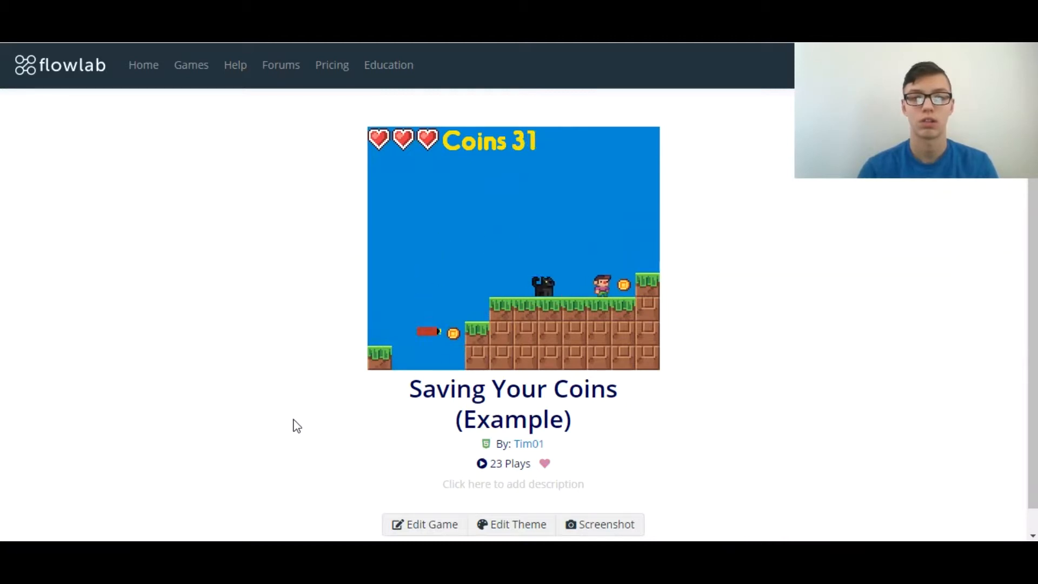
pyautogui.press('Left')
pyautogui.press('Up')
pyautogui.press('Right')
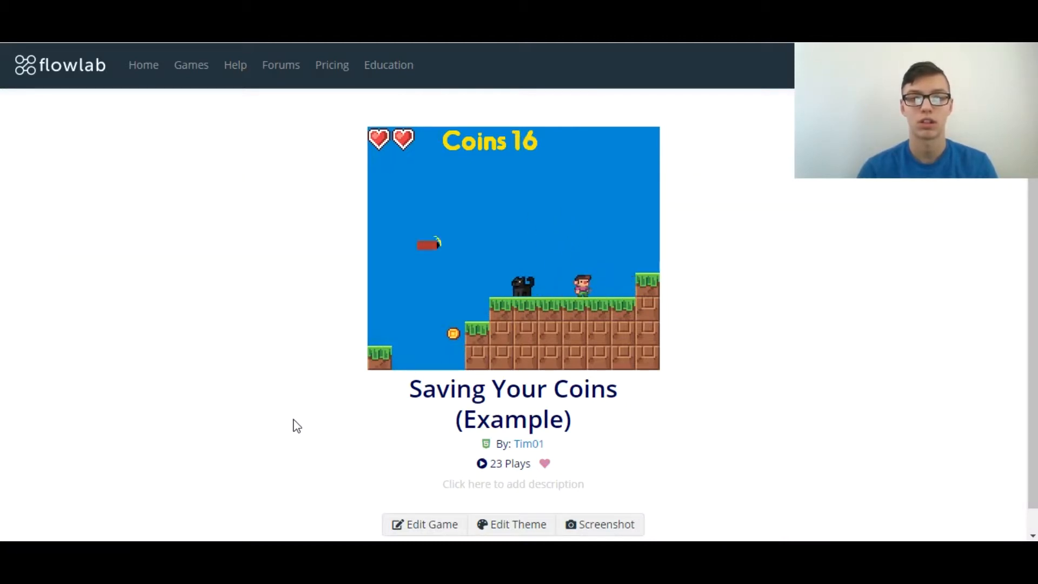
pyautogui.press('Left')
pyautogui.press('Up')
pyautogui.press('Right')
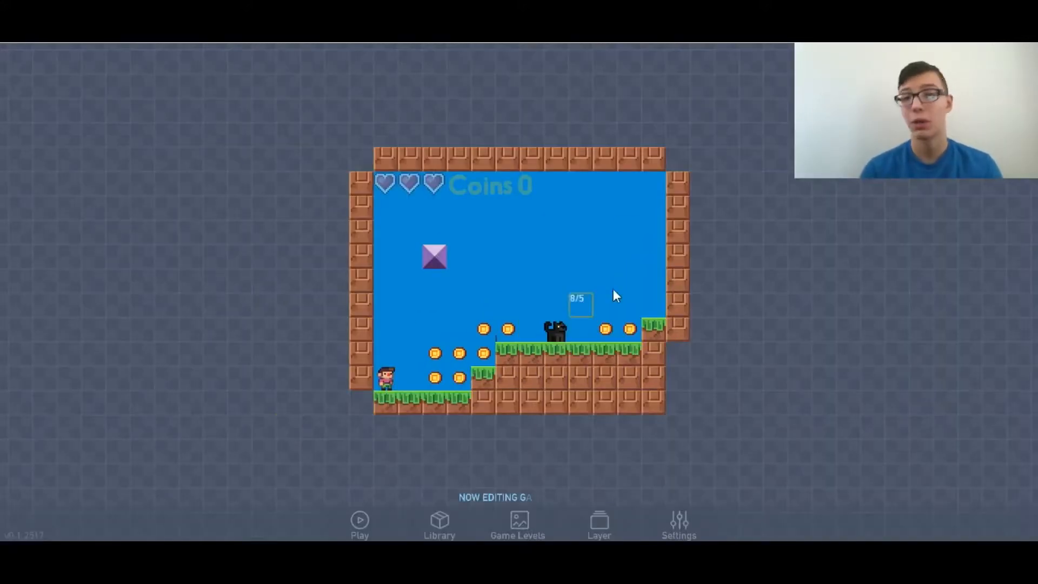
# - Clone the purple dynamite emitter, placing three copies across the upper part of the level, and finish cloning
pyautogui.click(435, 257)
pyautogui.click(417, 244)
pyautogui.click(504, 258)
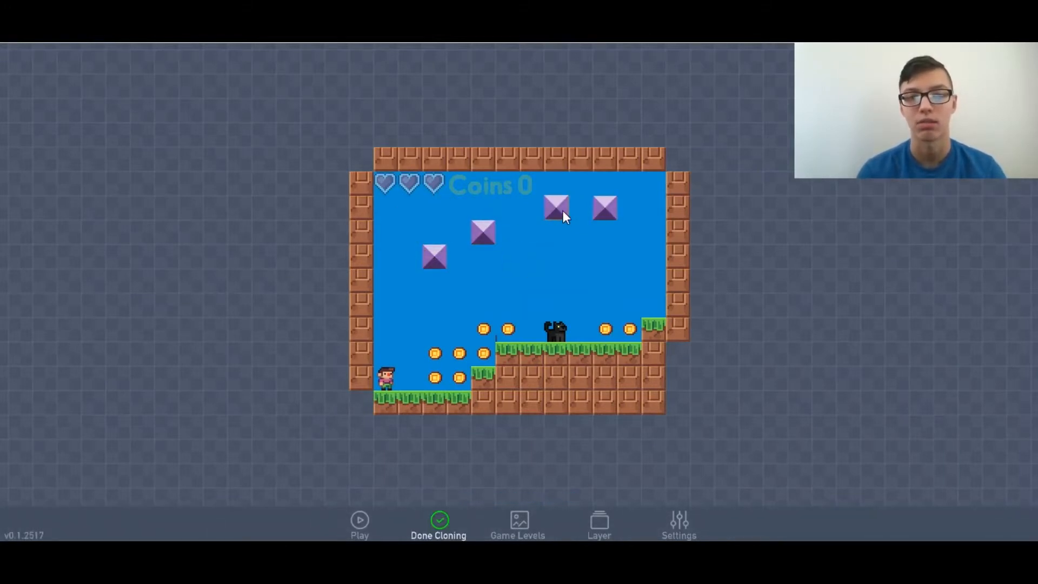
pyautogui.click(438, 533)
# - Clear the dynamite emitter's entire sprite so it is blank, then save the sprite and close the object's properties
pyautogui.click(439, 261)
pyautogui.click(466, 244)
pyautogui.click(554, 175)
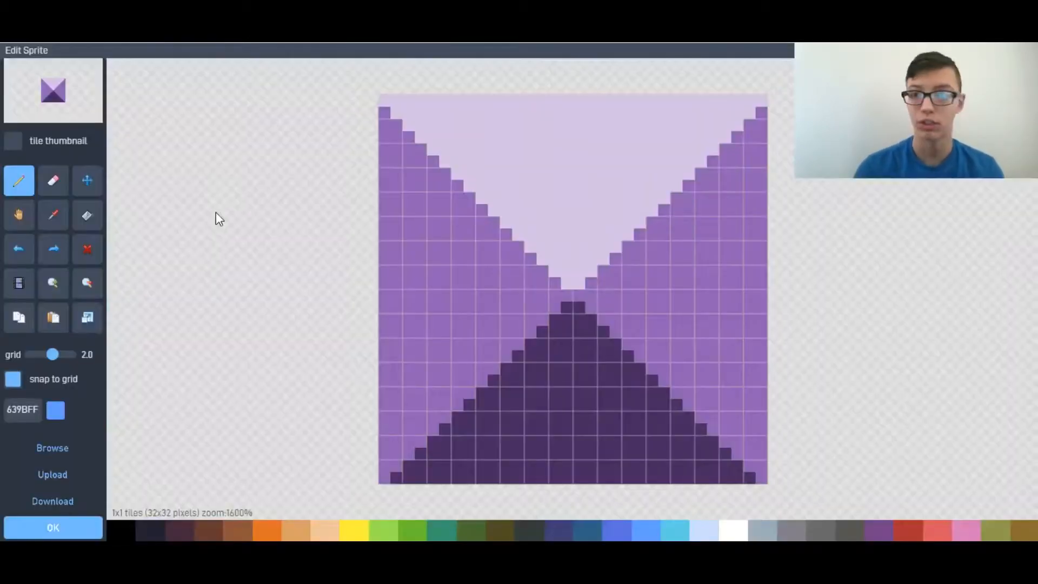
pyautogui.click(87, 249)
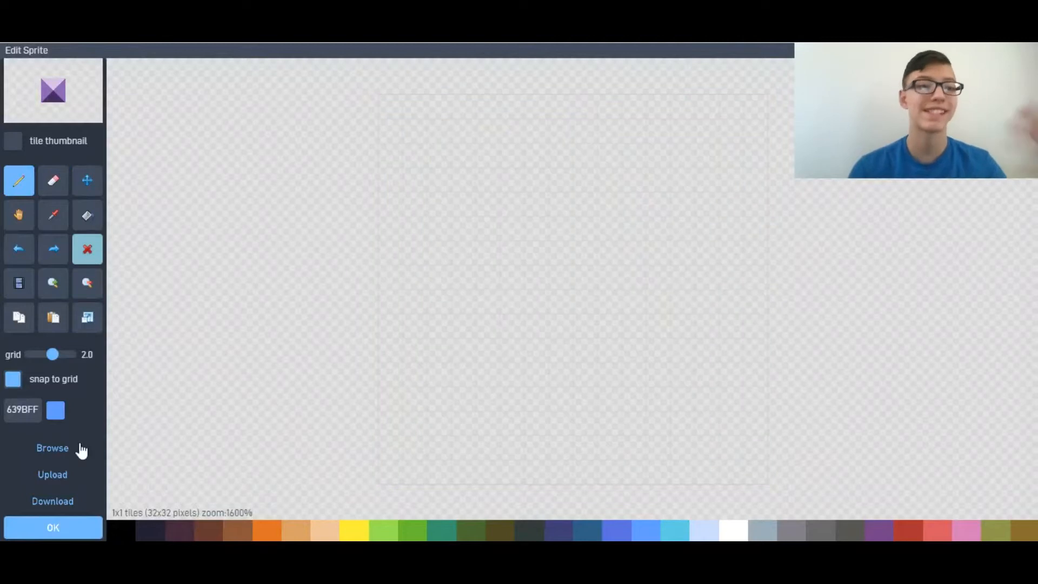
pyautogui.click(81, 530)
pyautogui.click(530, 396)
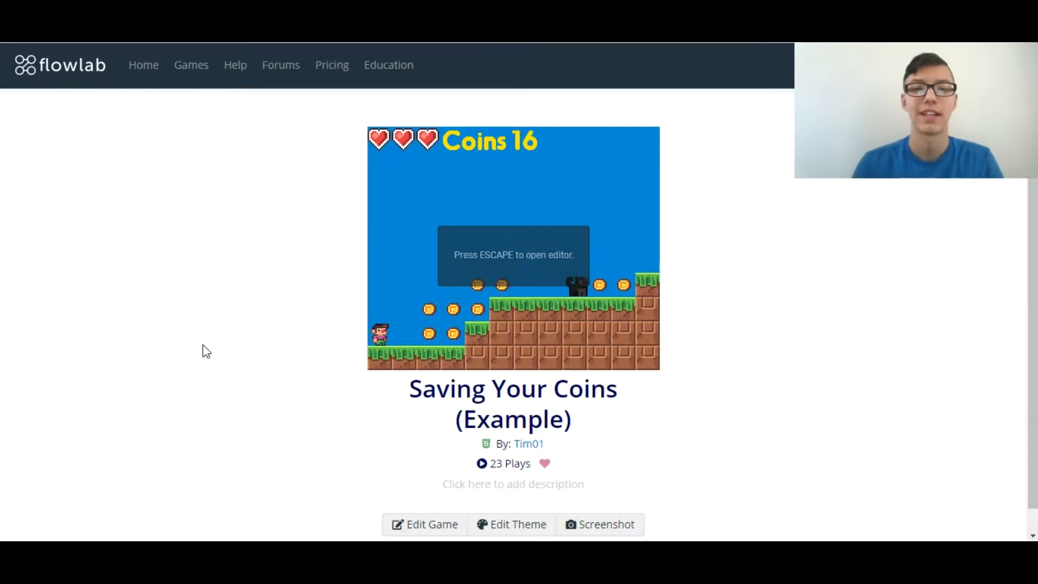
# - Playtest the level with the invisible emitters, running and jumping the player up the steps
pyautogui.press('Right')
pyautogui.press('Up')
pyautogui.press('Right')
pyautogui.press('Up')
pyautogui.press('Up')
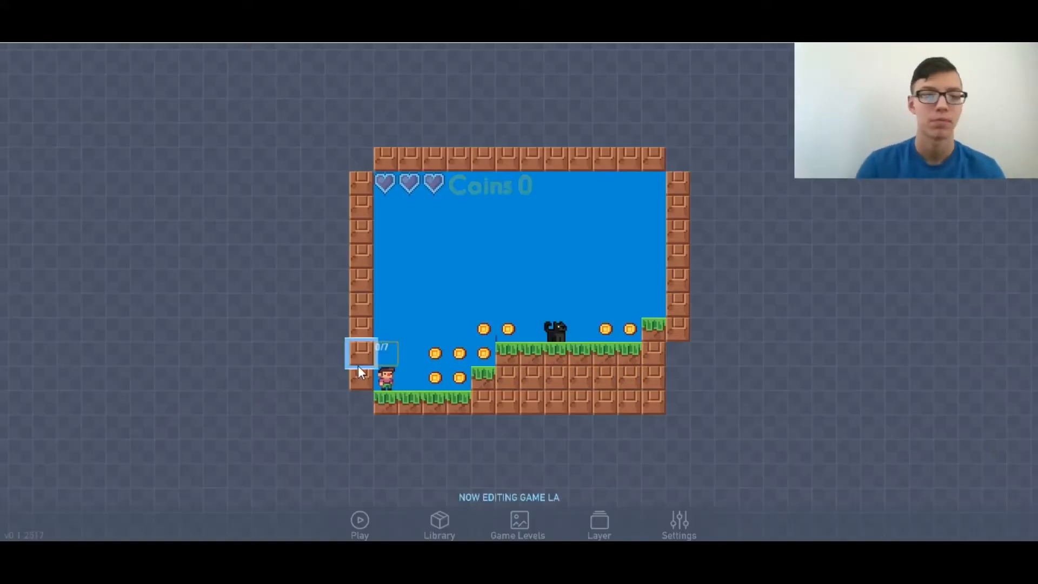
# - Review the Timer delay and repeat settings in the original dynamite emitter's behaviors, then close the behaviors and properties
pyautogui.click(433, 257)
pyautogui.click(464, 232)
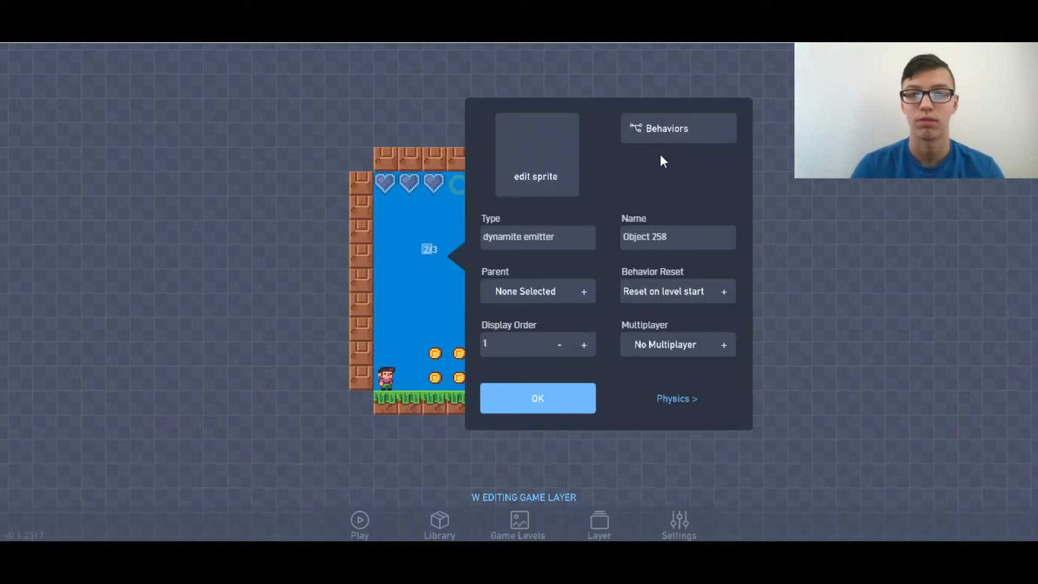
pyautogui.click(676, 140)
pyautogui.click(599, 354)
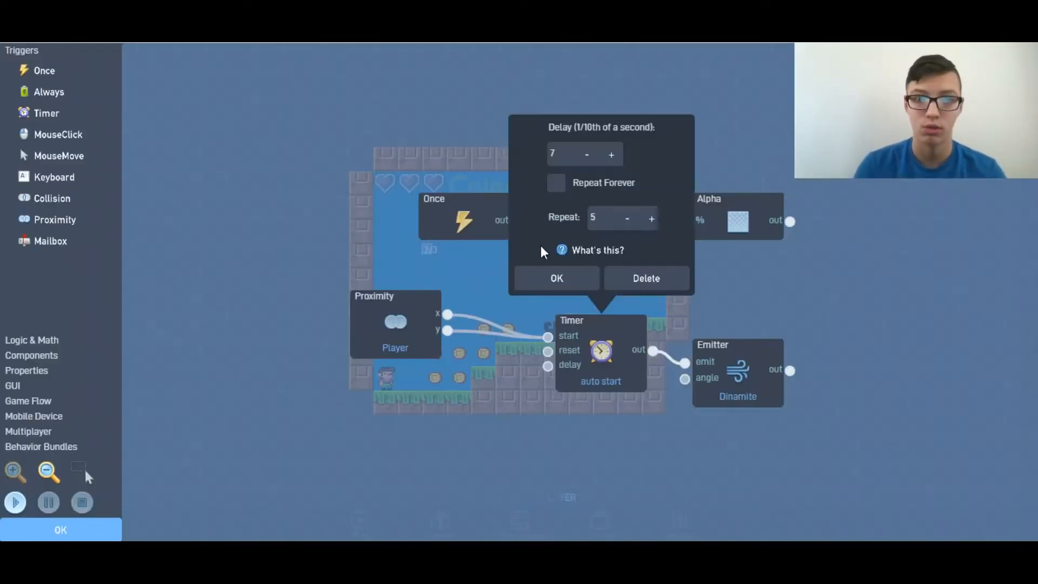
pyautogui.click(533, 278)
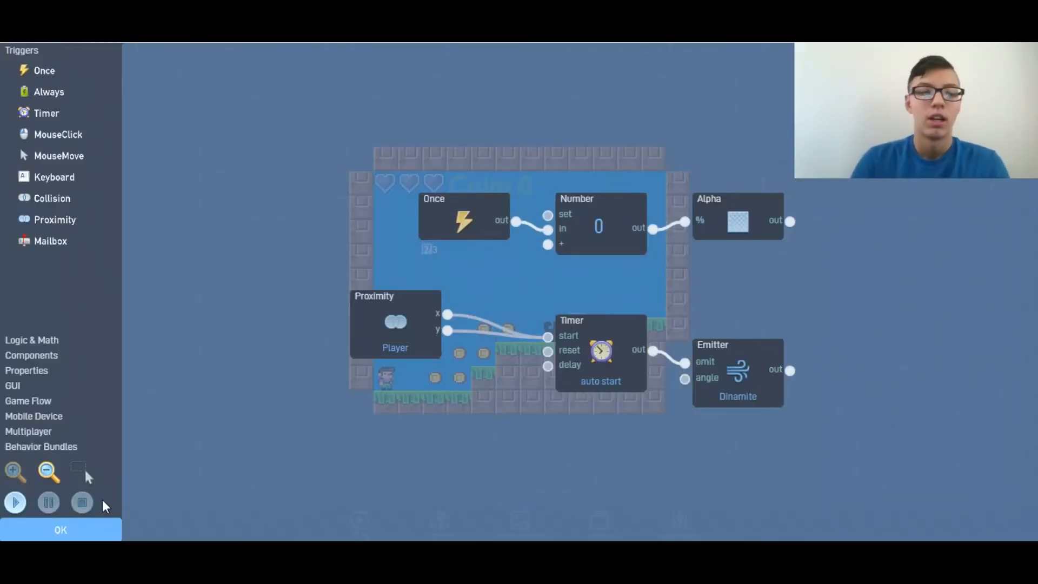
pyautogui.click(91, 530)
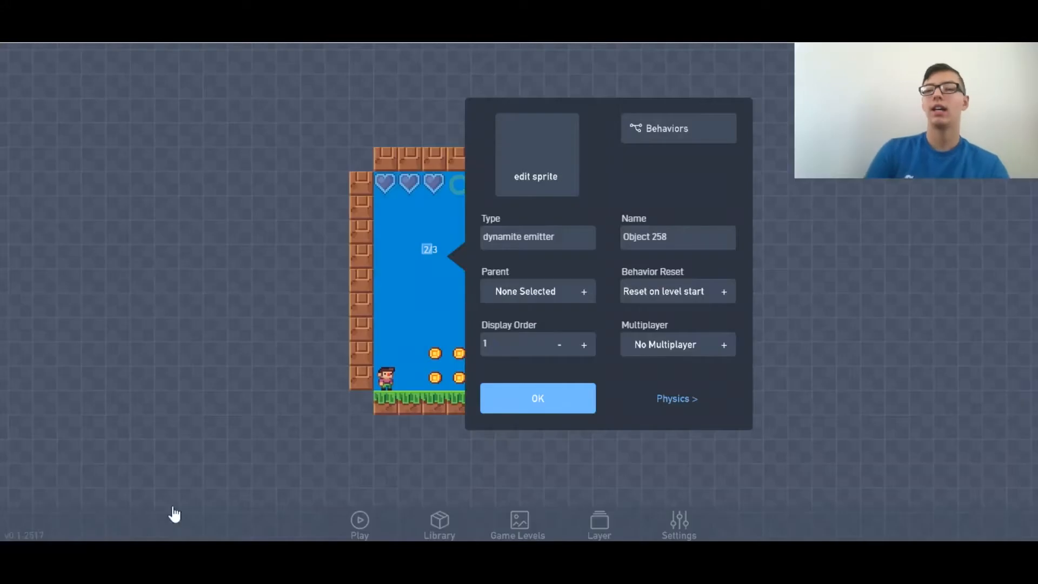
pyautogui.click(568, 410)
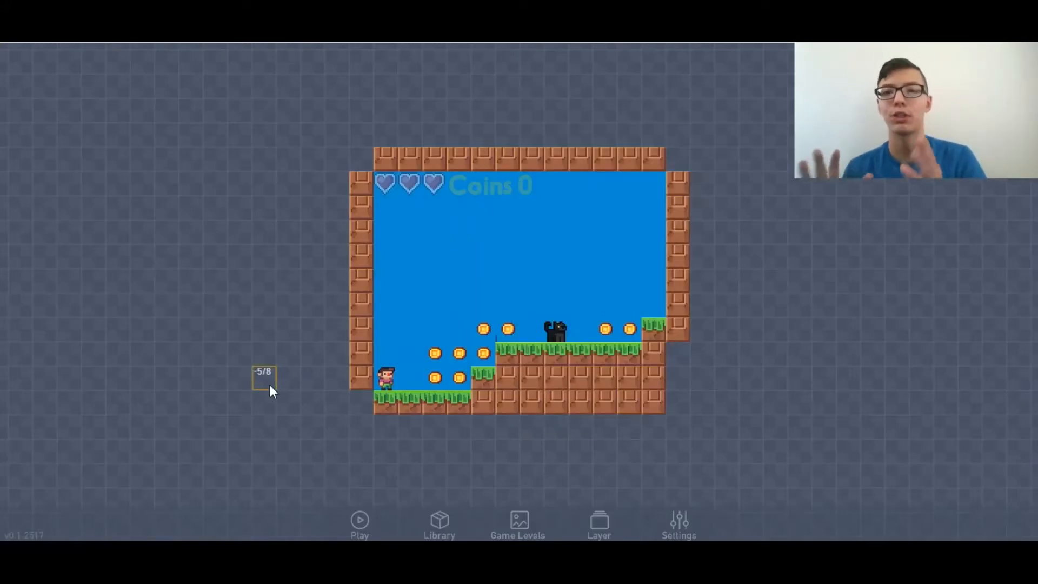